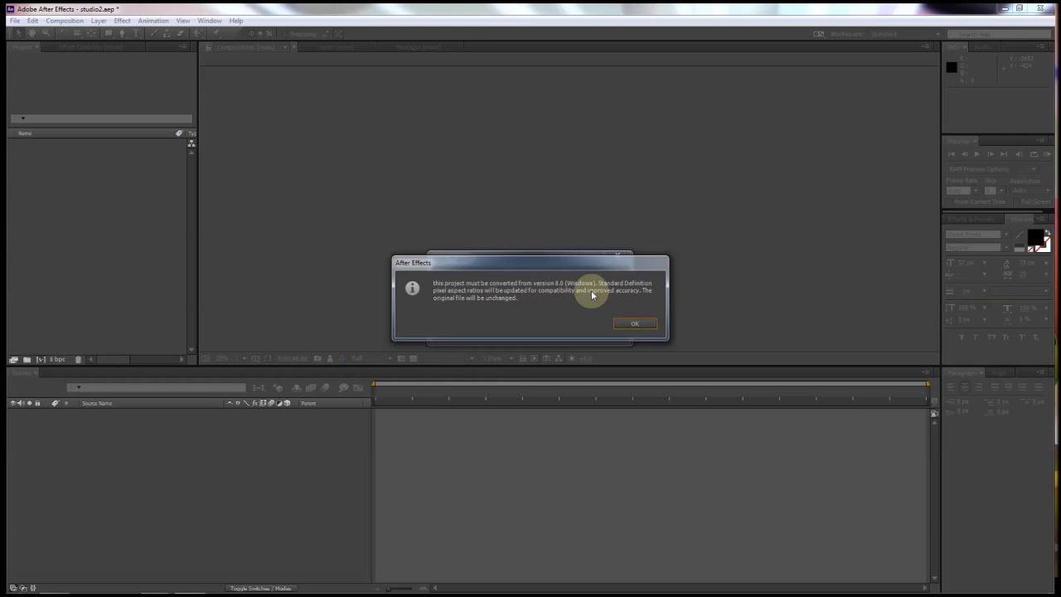
# Step: Accept the project's version conversion and view the ANGLE 1, ANGLE 2 and ANGLE 3 final compositions, returning to ANGLE 1
pyautogui.click(639, 325)
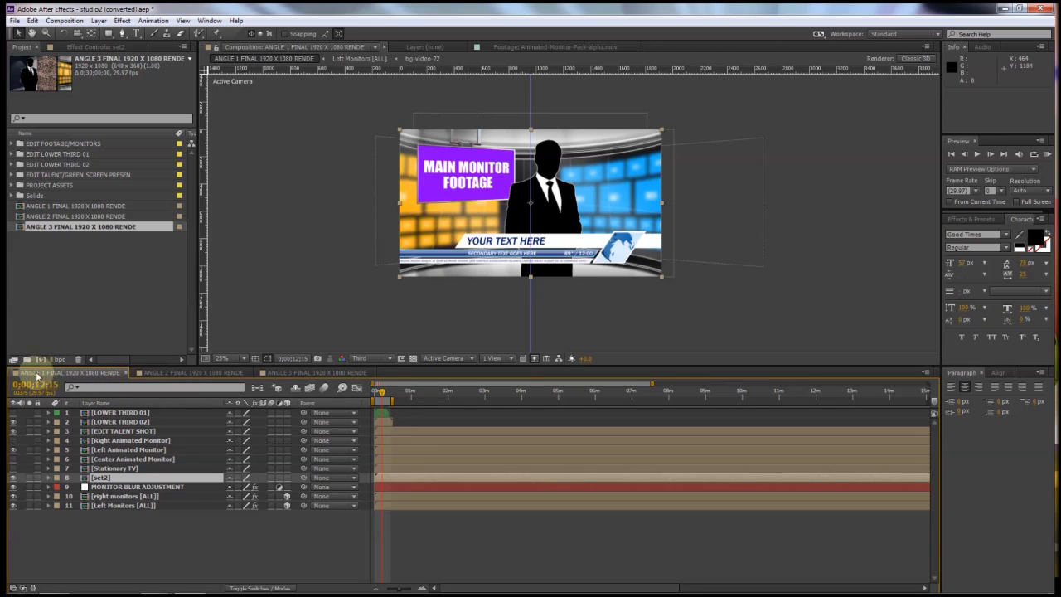
pyautogui.click(170, 372)
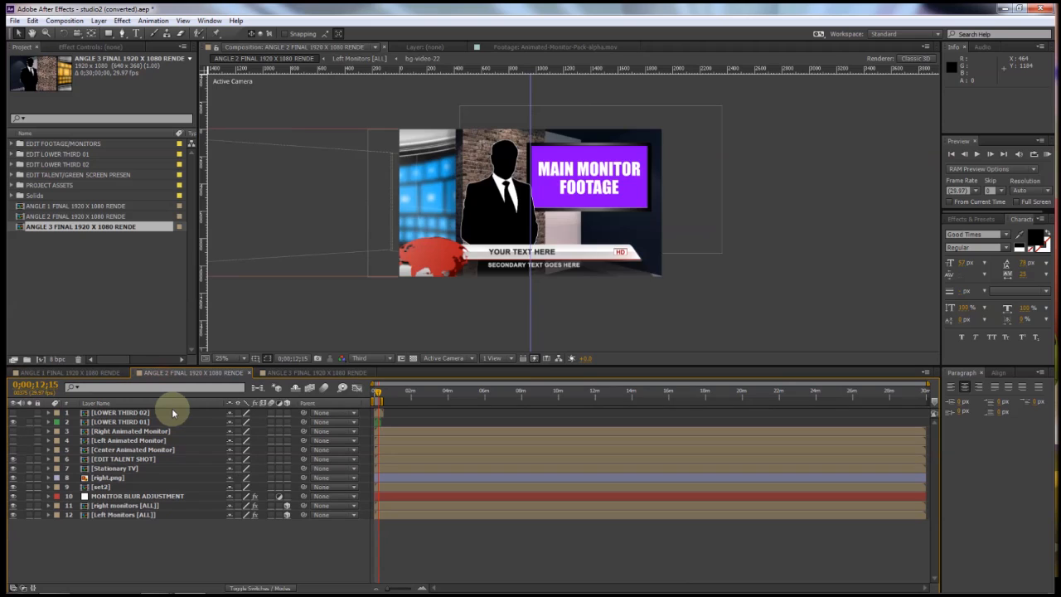
pyautogui.click(286, 372)
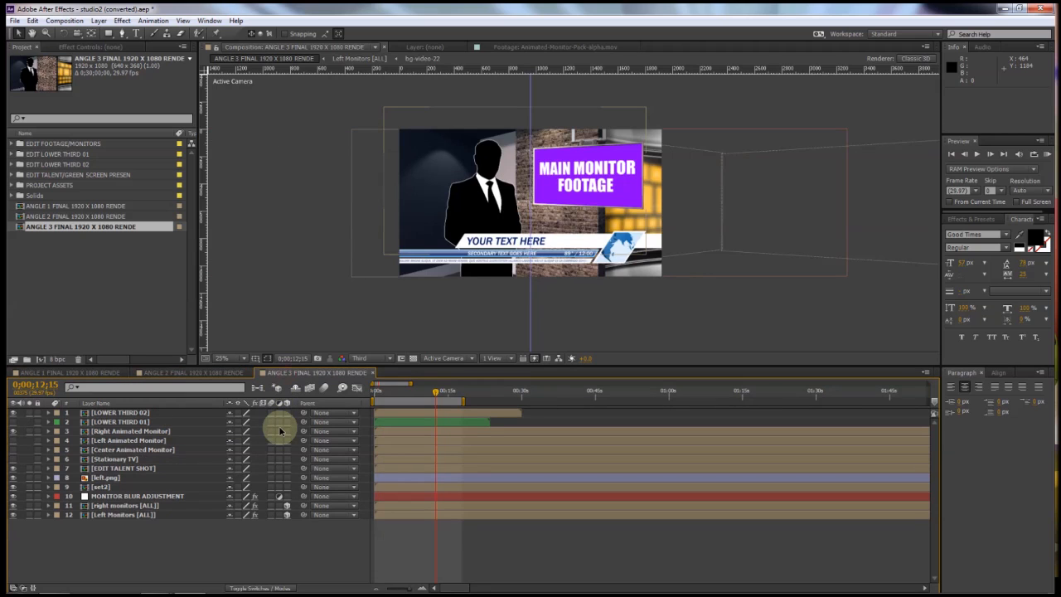
pyautogui.click(95, 372)
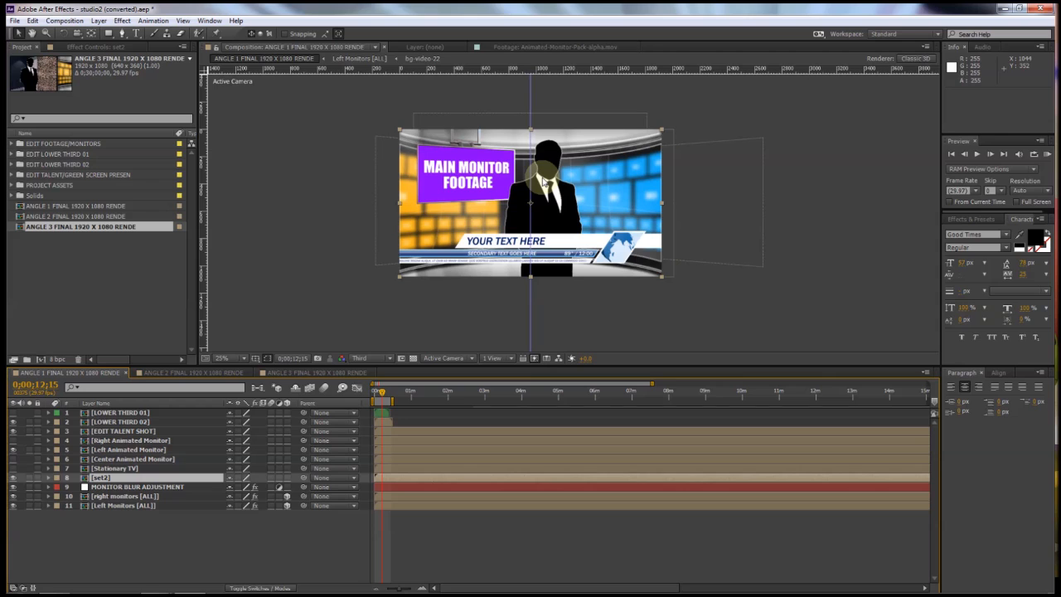
# Step: Compare the LOWER THIRD 01 and LOWER THIRD 02 graphics by showing one at a time, ending with only LOWER THIRD 02 visible
pyautogui.click(109, 422)
pyautogui.keyDown('shift'); pyautogui.click(114, 412); pyautogui.keyUp('shift')
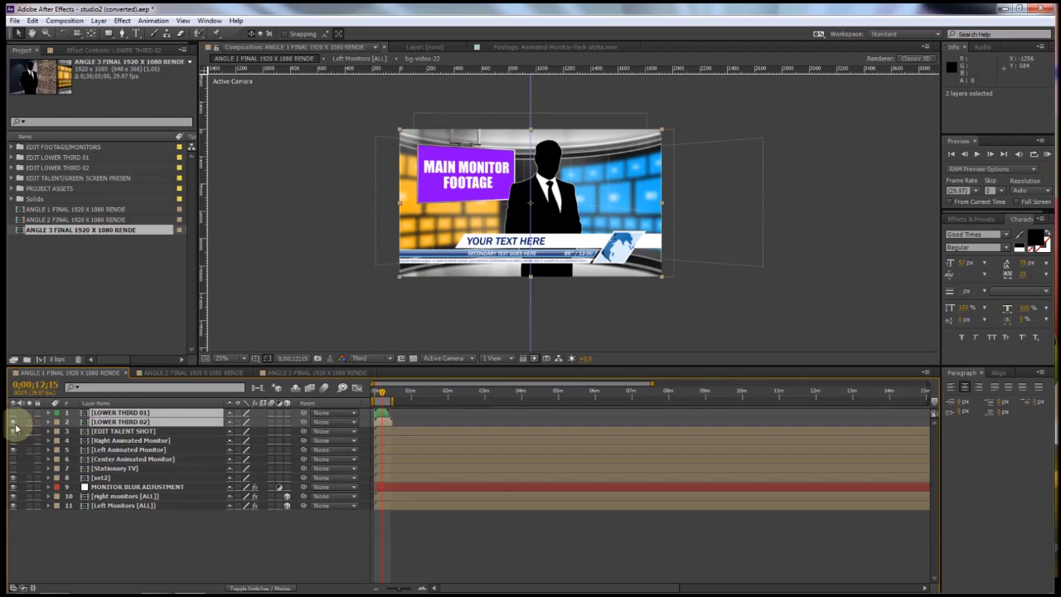
pyautogui.click(204, 544)
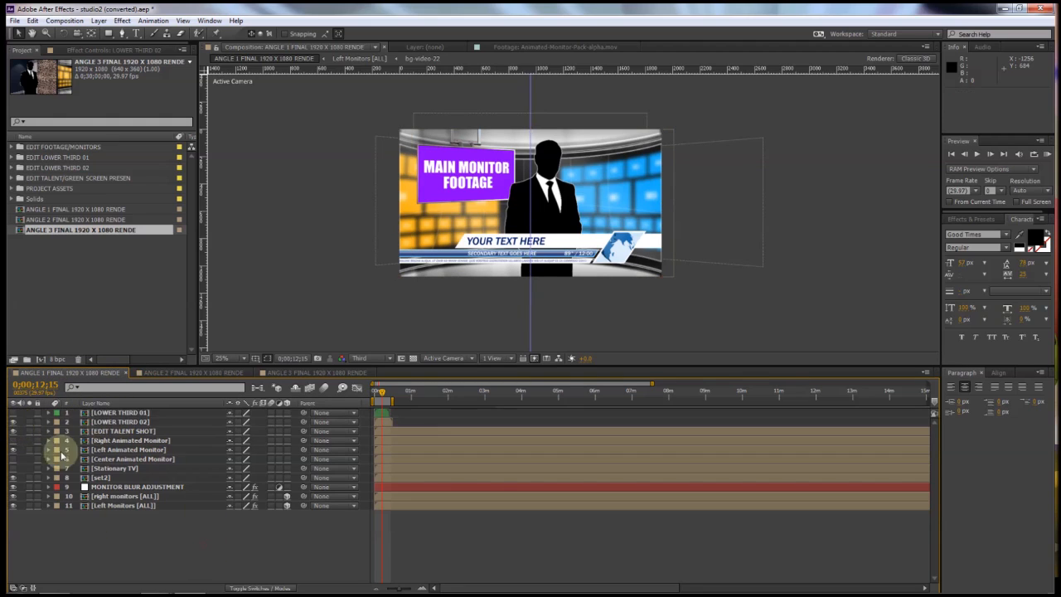
pyautogui.click(13, 422)
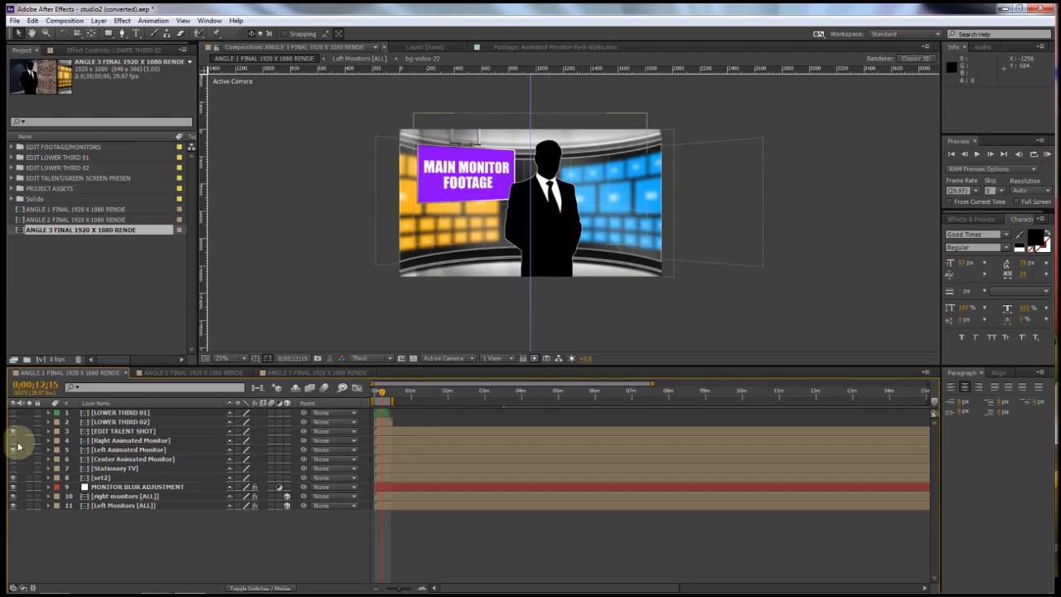
pyautogui.click(13, 412)
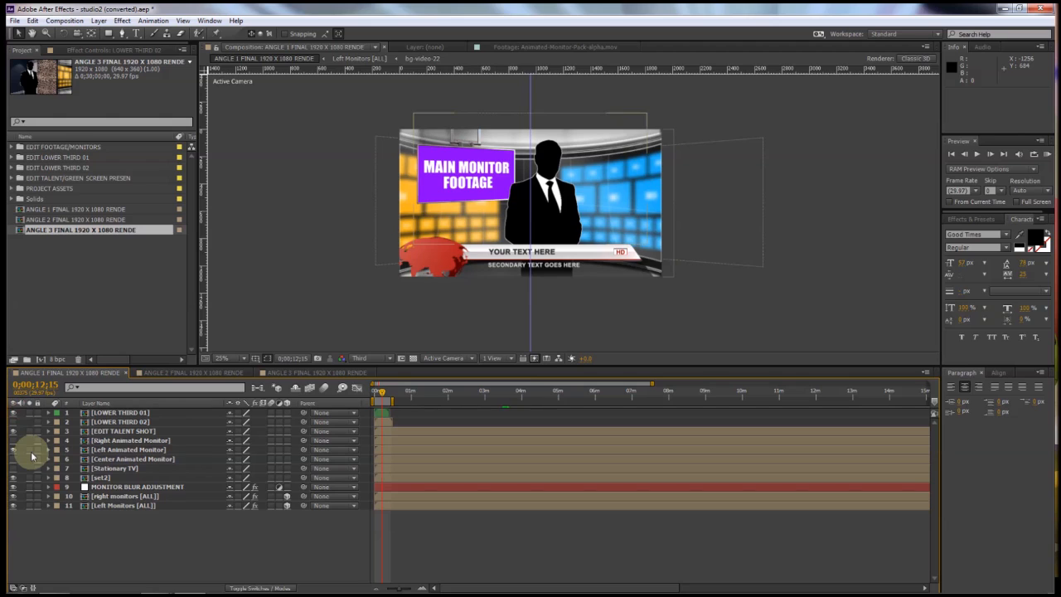
pyautogui.click(12, 412)
pyautogui.click(13, 422)
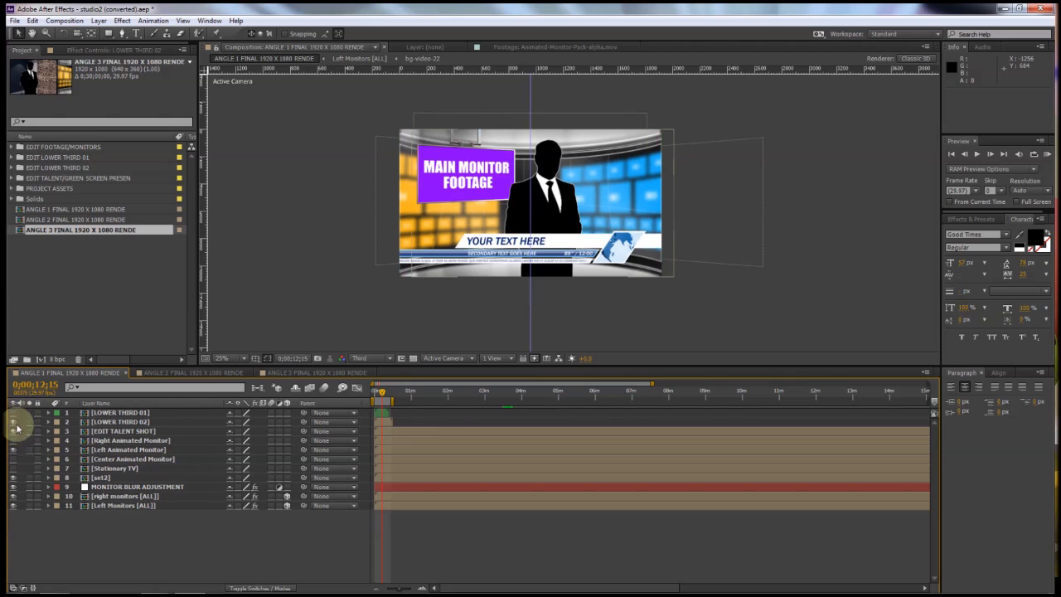
pyautogui.click(13, 422)
pyautogui.click(12, 412)
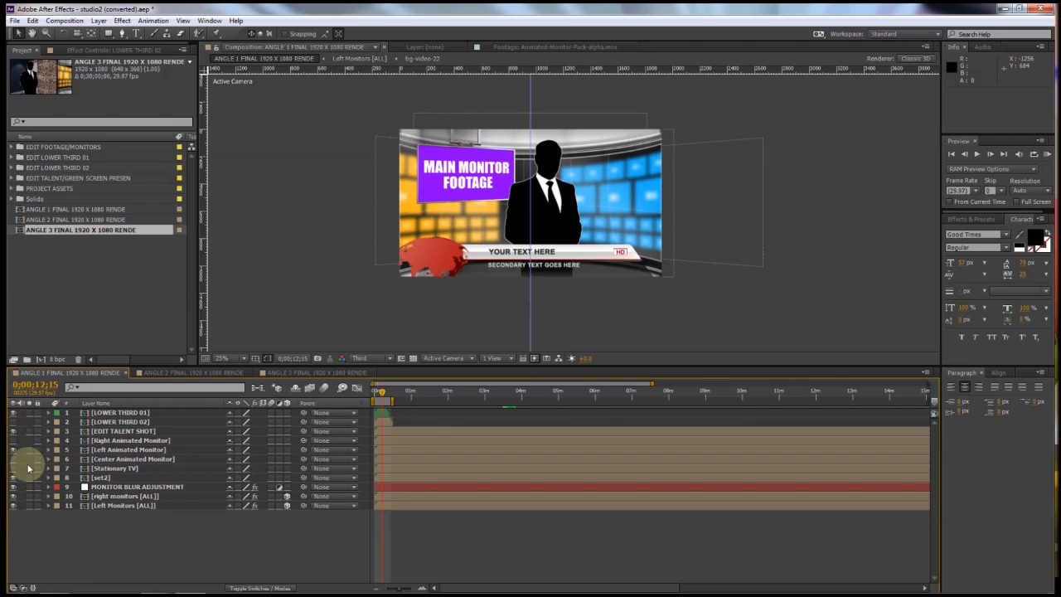
pyautogui.click(12, 412)
pyautogui.click(12, 422)
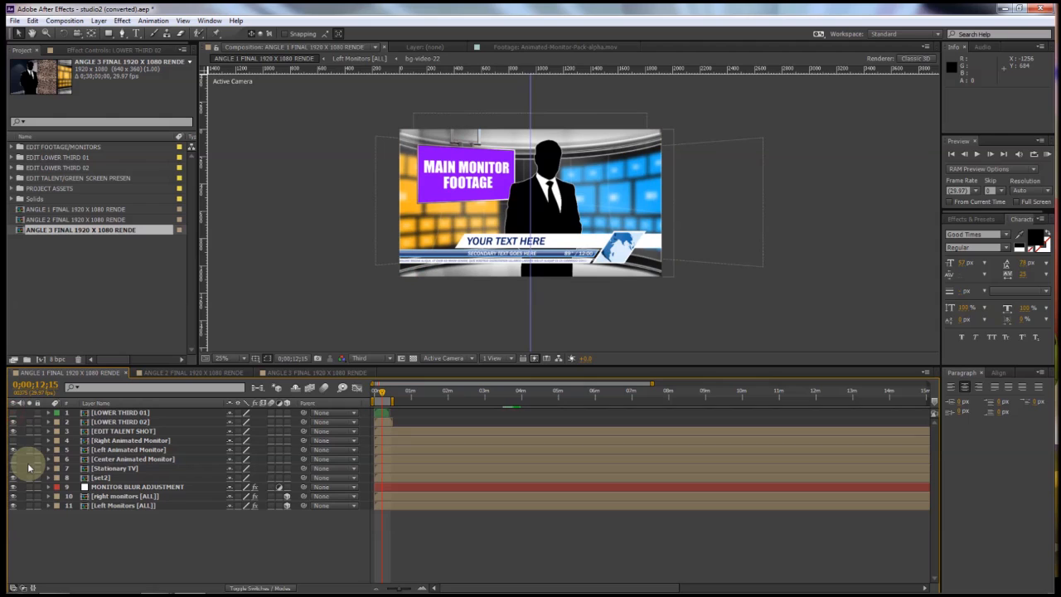
# Step: Locate the EDIT TALENT SHOT, Right Animated Monitor and Left Animated Monitor layers within the ANGLE 1 frame
pyautogui.click(116, 432)
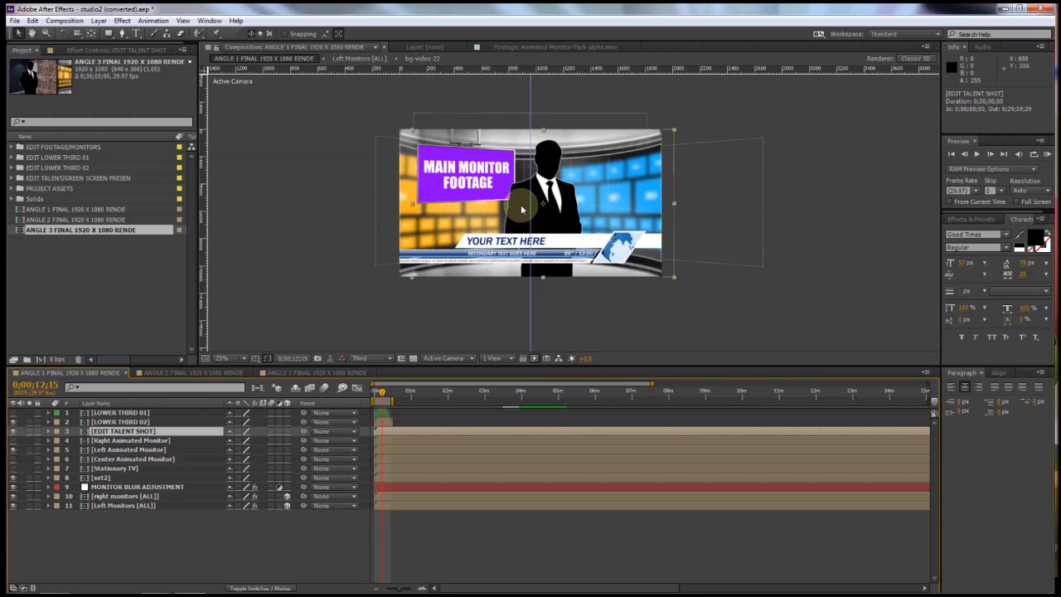
pyautogui.click(120, 442)
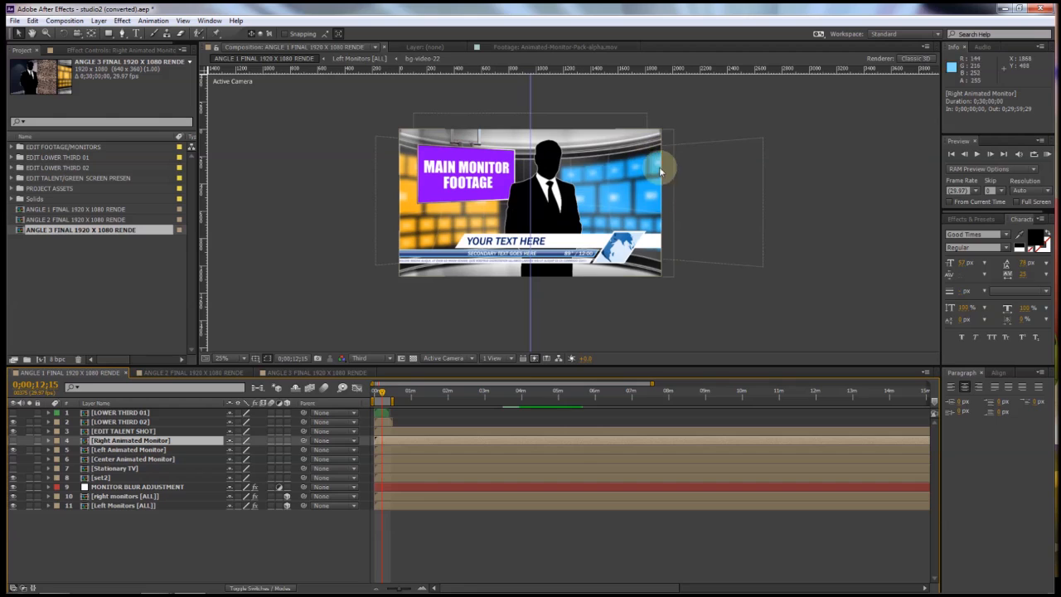
pyautogui.click(99, 450)
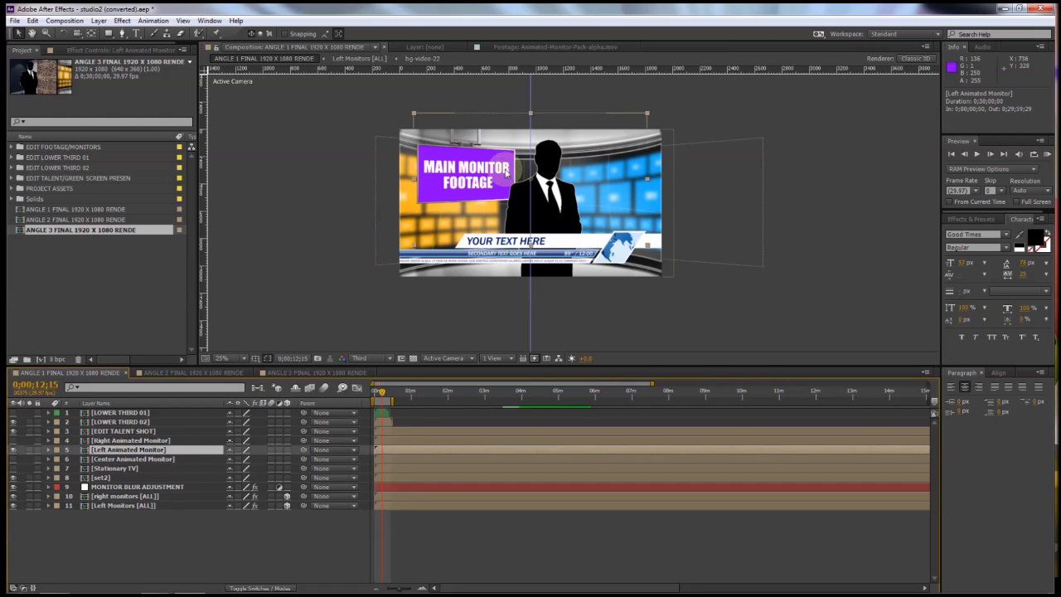
# Step: Preview the right and center animated monitors and the Stationary TV one at a time, ending with only the Left Animated Monitor visible
pyautogui.click(13, 450)
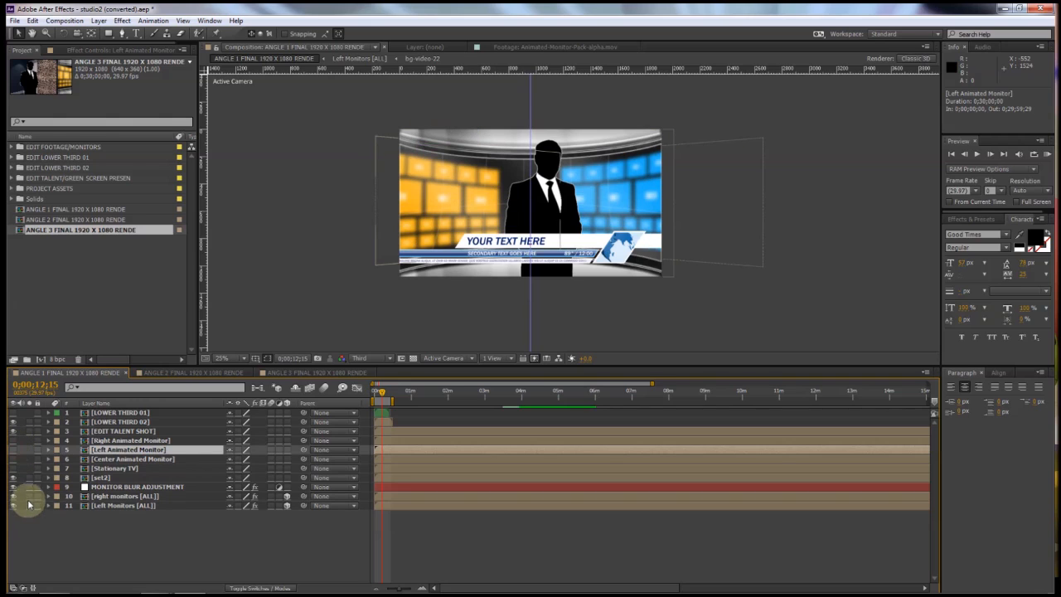
pyautogui.click(13, 449)
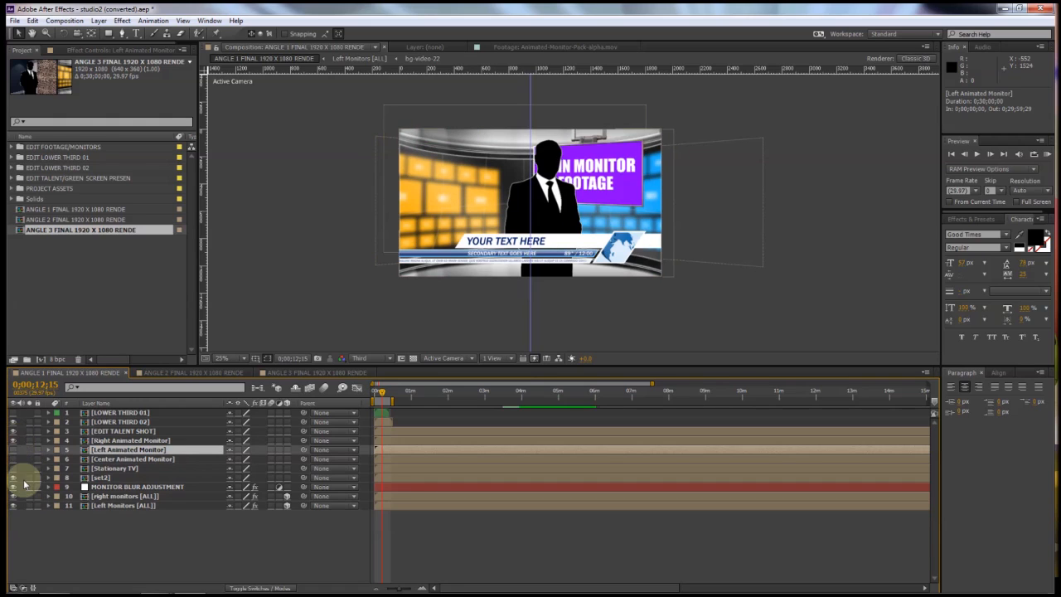
pyautogui.click(116, 440)
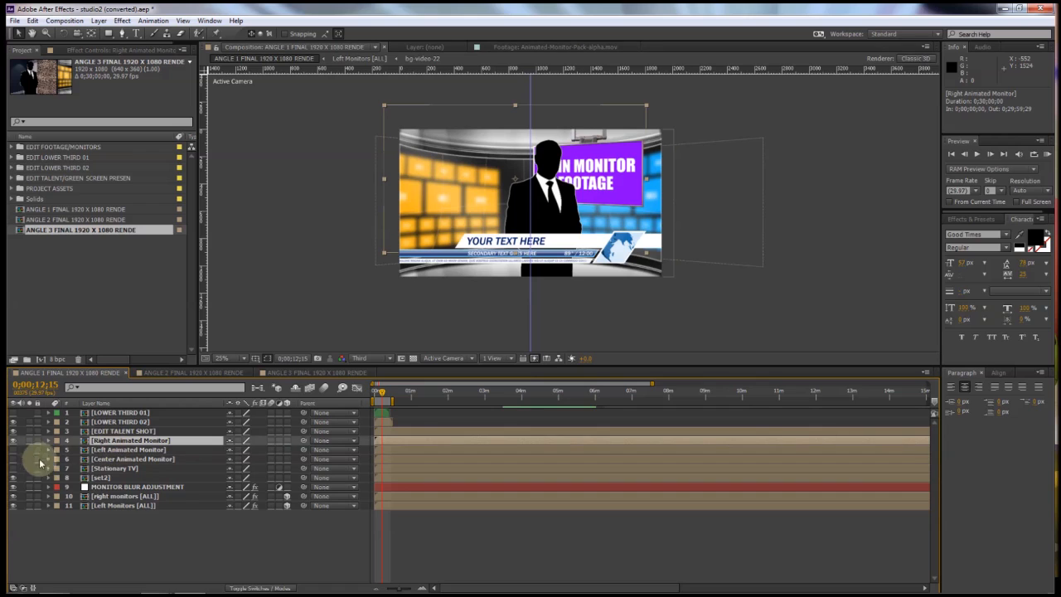
pyautogui.click(12, 449)
pyautogui.click(12, 459)
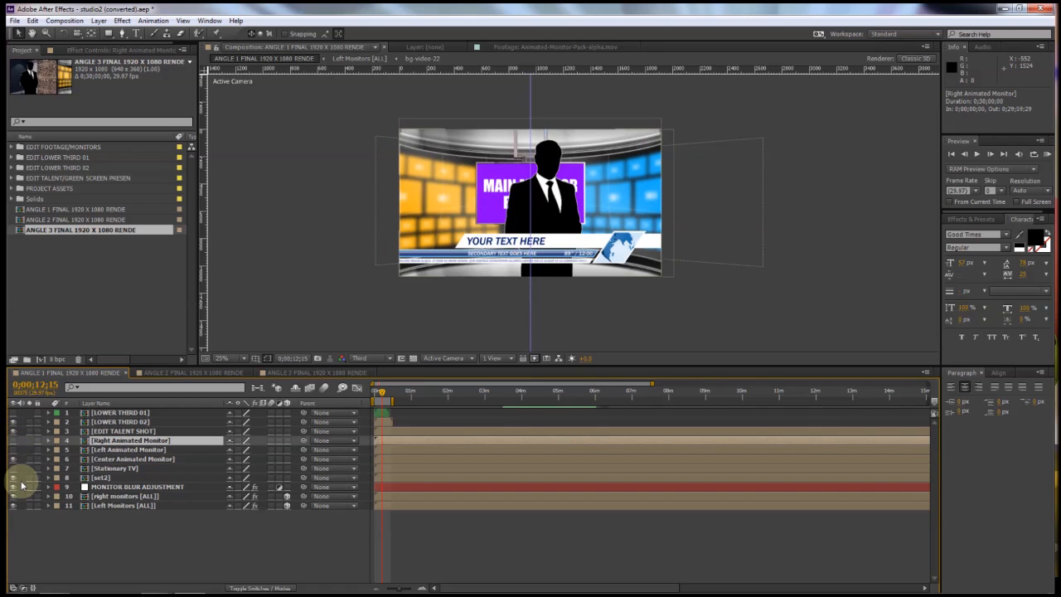
pyautogui.click(12, 458)
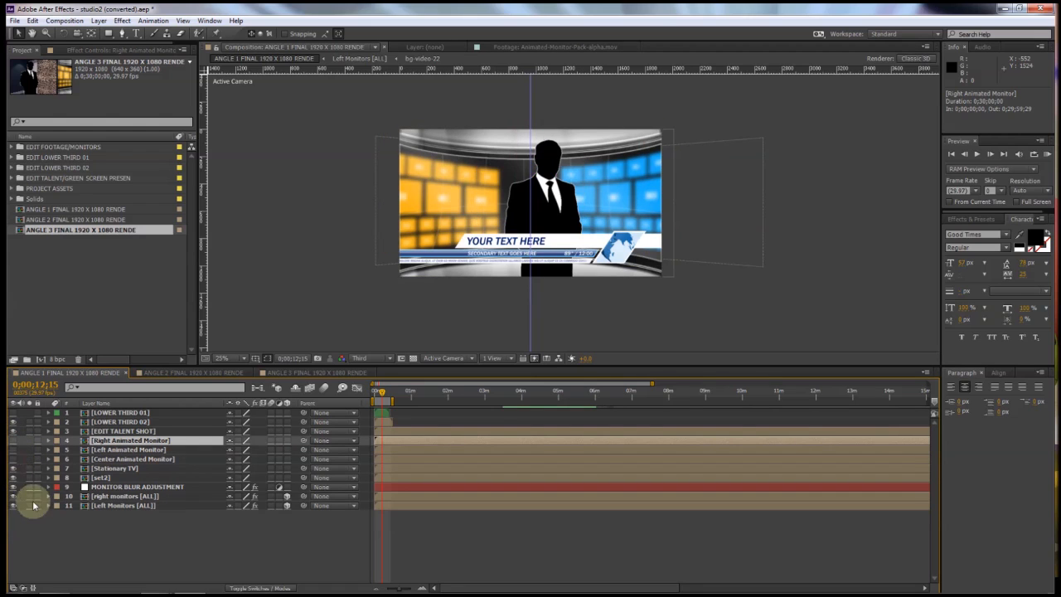
pyautogui.click(13, 468)
pyautogui.click(13, 468)
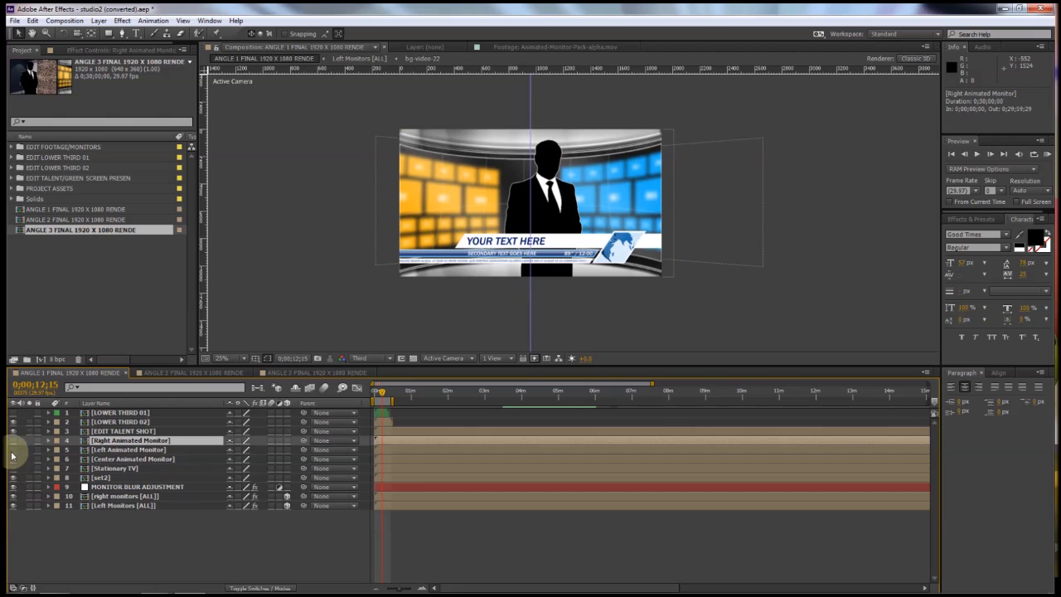
pyautogui.click(13, 450)
pyautogui.click(110, 449)
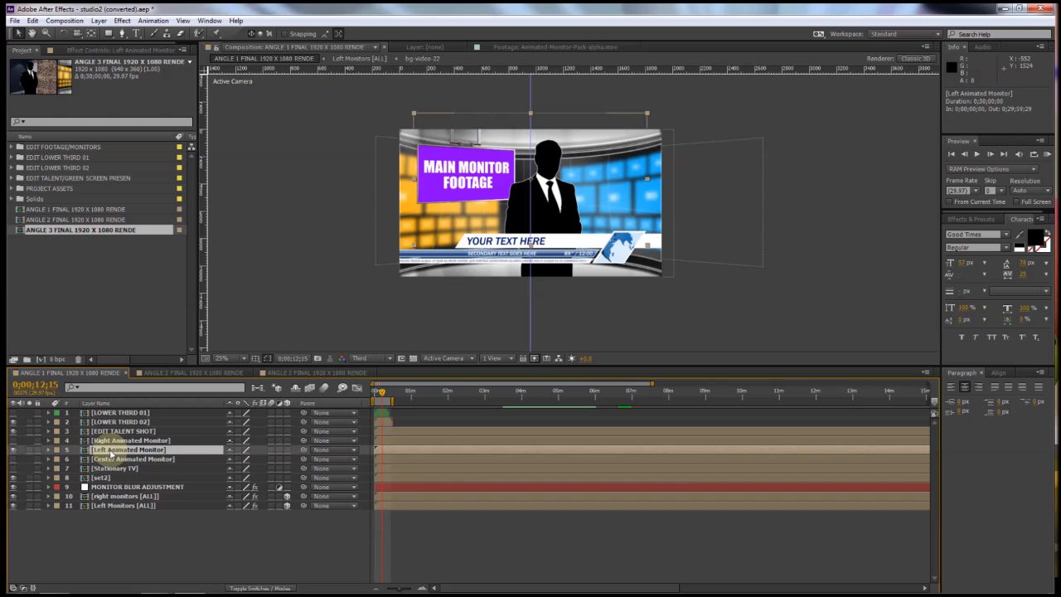
# Step: Show the Right Animated Monitor instead of the left one and move it to position 848, 484
pyautogui.click(13, 451)
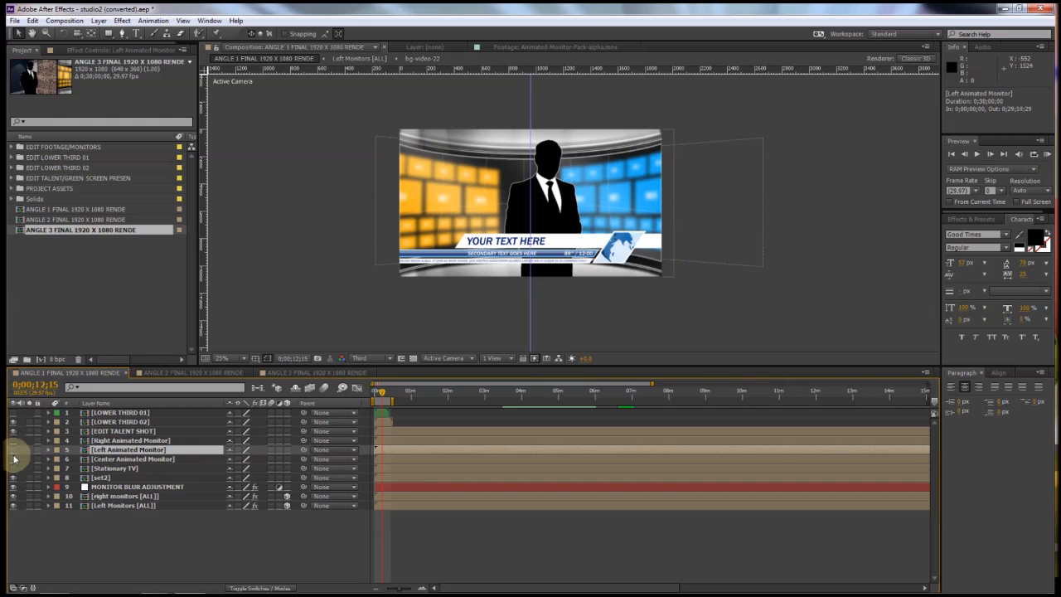
pyautogui.click(12, 440)
pyautogui.click(116, 441)
pyautogui.hotkey('shift', 'Right')
pyautogui.hotkey('shift', 'Left')
pyautogui.hotkey('shift', 'Left')
pyautogui.hotkey('shift', 'Down')
pyautogui.hotkey('shift', 'Right')
pyautogui.hotkey('shift', 'Down')
pyautogui.hotkey('shift', 'Down')
pyautogui.hotkey('shift', 'Down')
pyautogui.hotkey('shift', 'Down')
pyautogui.hotkey('shift', 'Down')
pyautogui.hotkey('shift', 'Down')
pyautogui.hotkey('shift', 'Down')
pyautogui.hotkey('shift', 'Down')
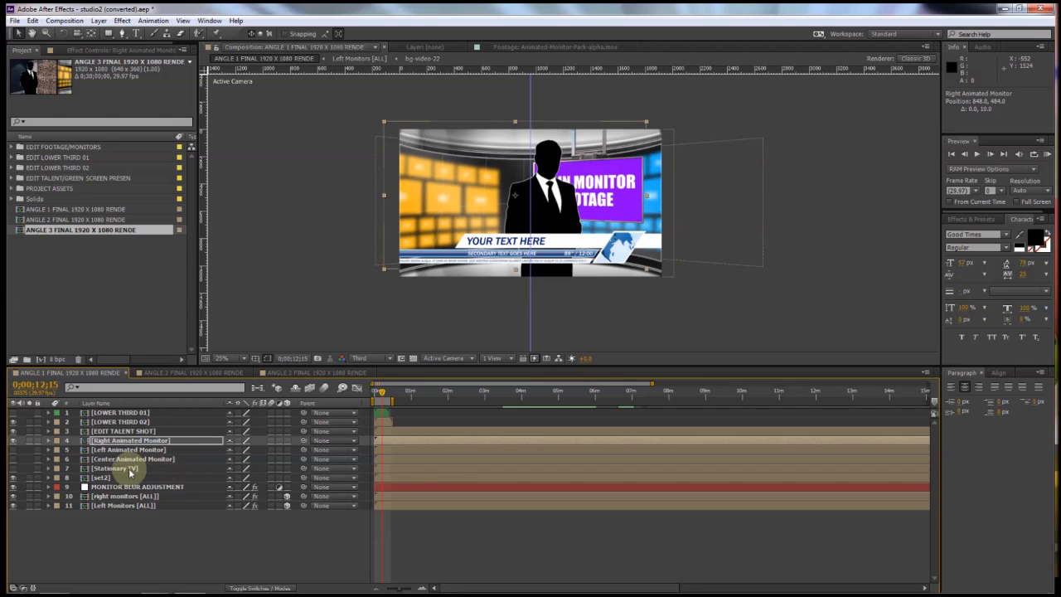
# Step: Set the Right Animated Monitor layer's scale to 89%
pyautogui.click(48, 440)
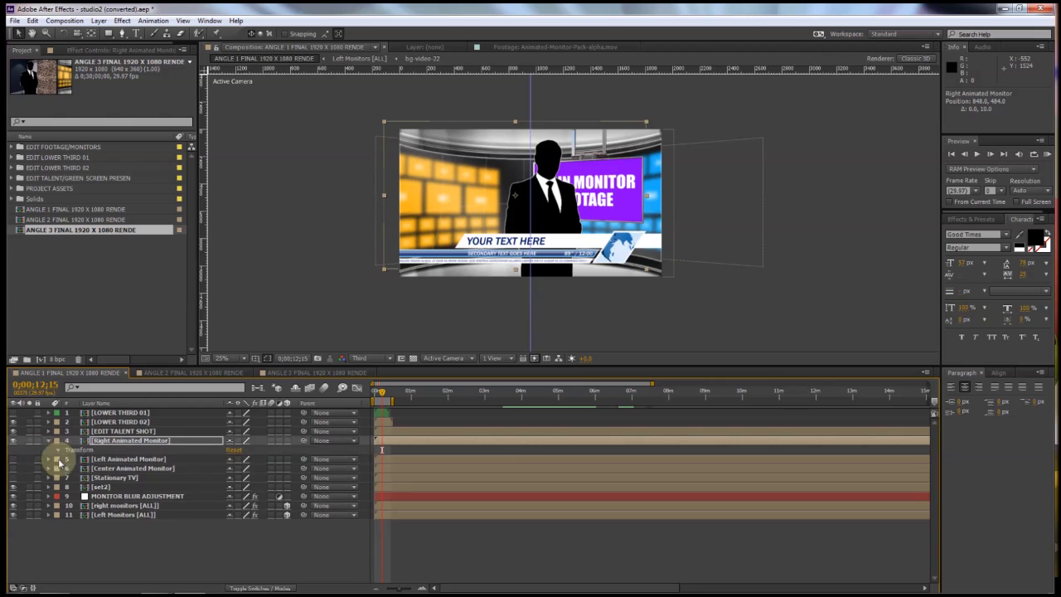
pyautogui.click(57, 449)
pyautogui.moveTo(236, 479)
pyautogui.mouseDown()
pyautogui.moveTo(249, 479)
pyautogui.moveTo(237, 475)
pyautogui.mouseUp()
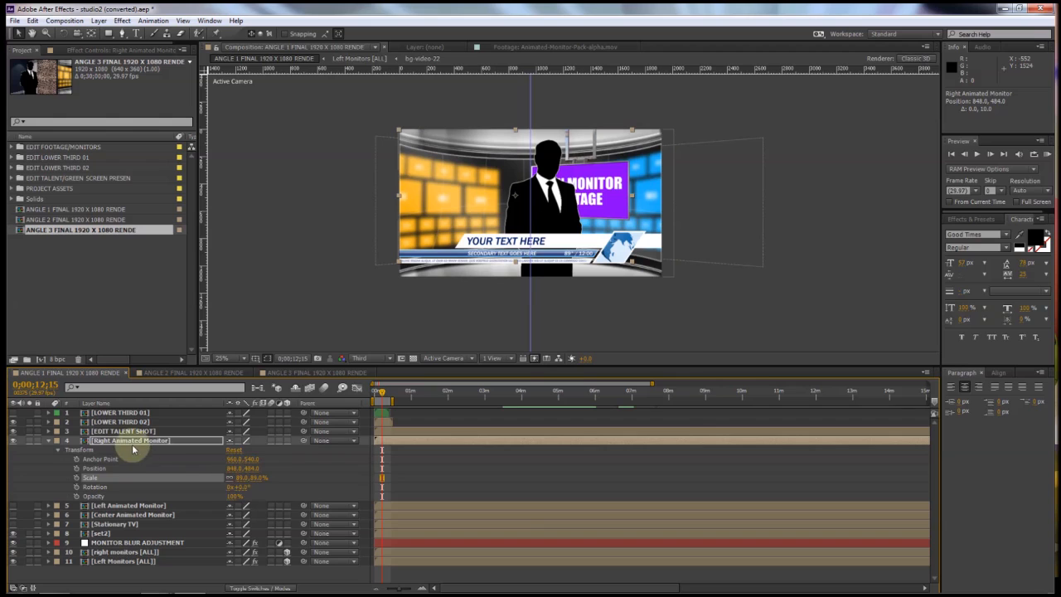
# Step: Move the Right Animated Monitor up and to the right, to position 1008, 324, and collapse its layer properties
pyautogui.click(131, 442)
pyautogui.hotkey('shift', 'Right')
pyautogui.hotkey('shift', 'Up')
pyautogui.hotkey('shift', 'Up')
pyautogui.hotkey('shift', 'Right')
pyautogui.hotkey('shift', 'Right')
pyautogui.hotkey('shift', 'Right')
pyautogui.hotkey('shift', 'Right')
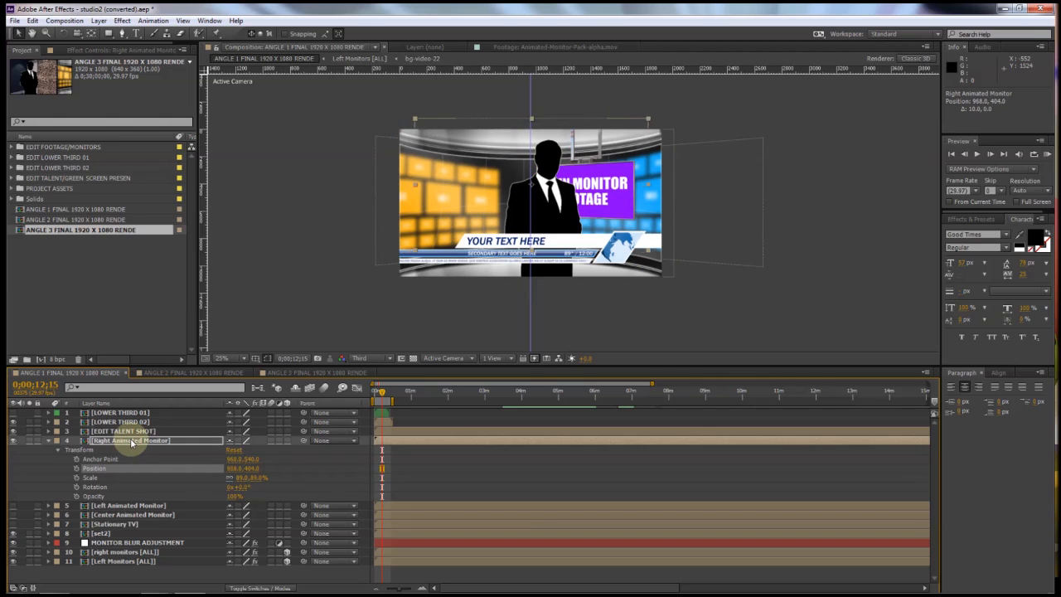
pyautogui.hotkey('shift', 'Up')
pyautogui.hotkey('shift', 'Up')
pyautogui.hotkey('shift', 'Up')
pyautogui.hotkey('shift', 'Up')
pyautogui.hotkey('shift', 'Up')
pyautogui.hotkey('shift', 'Left')
pyautogui.hotkey('shift', 'Left')
pyautogui.hotkey('shift', 'Left')
pyautogui.hotkey('shift', 'Left')
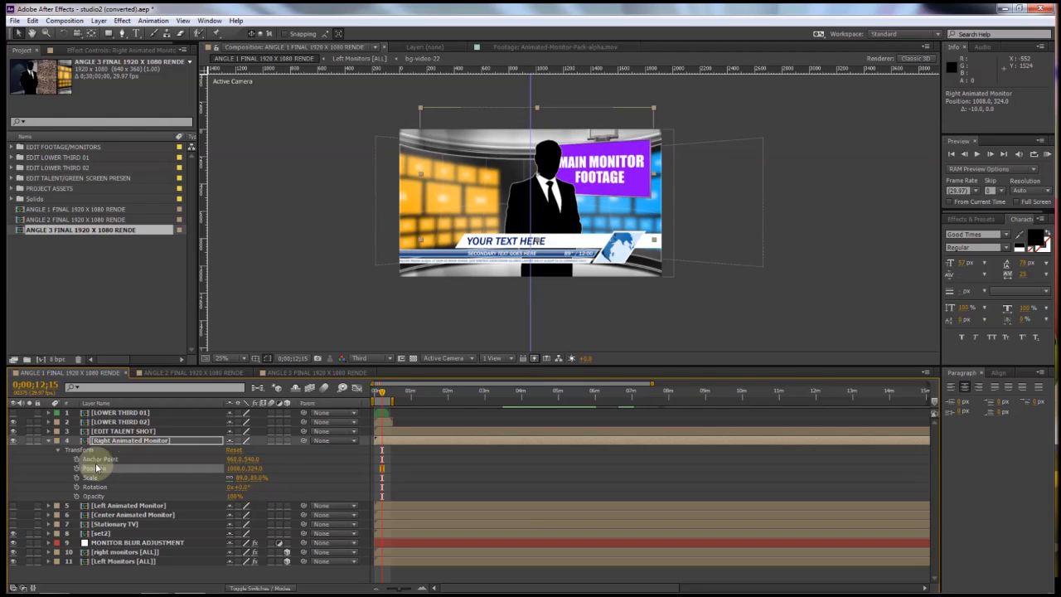
pyautogui.click(38, 443)
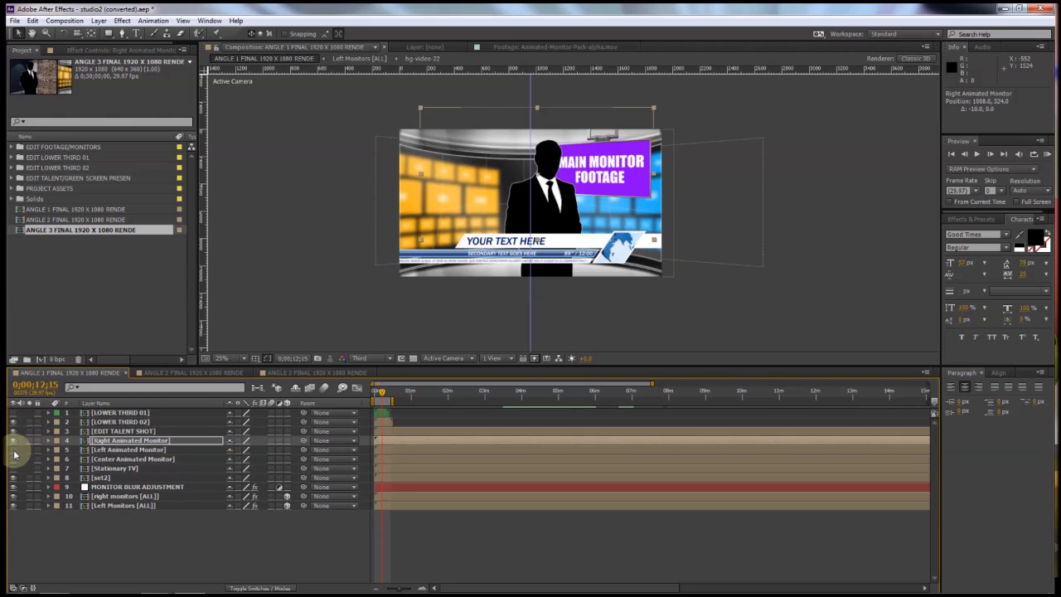
# Step: Show the Left Animated Monitor alongside the right one and nudge it up and left to position 956, 348
pyautogui.click(14, 449)
pyautogui.click(111, 452)
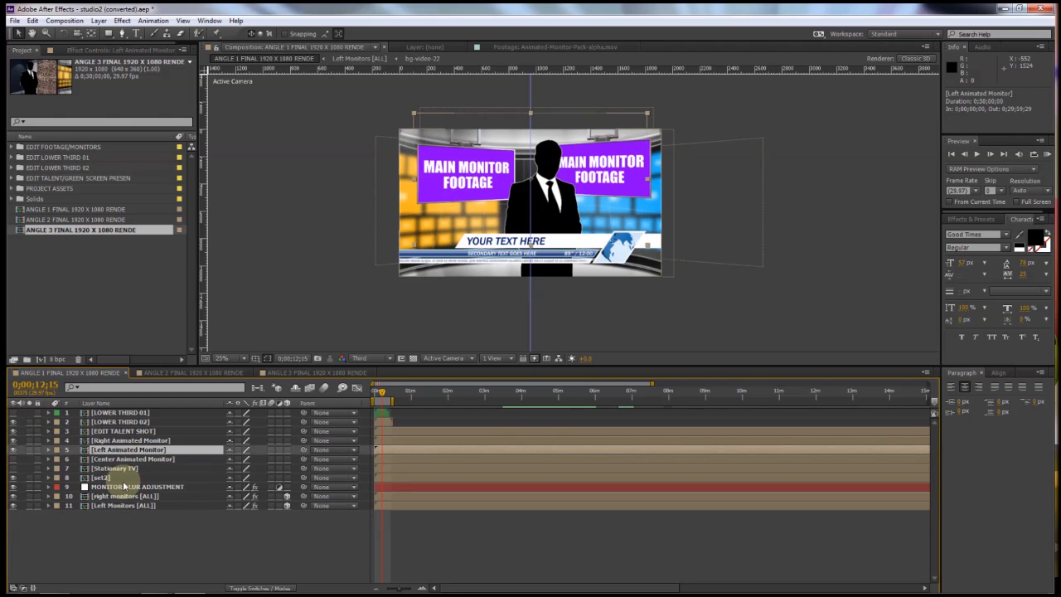
pyautogui.press('Up')
pyautogui.press('Up')
pyautogui.press('Up')
pyautogui.press('Up')
pyautogui.press('Up')
pyautogui.press('Up')
pyautogui.press('Up')
pyautogui.press('Up')
pyautogui.press('Up')
pyautogui.press('Left')
pyautogui.press('Left')
pyautogui.press('Left')
pyautogui.press('Left')
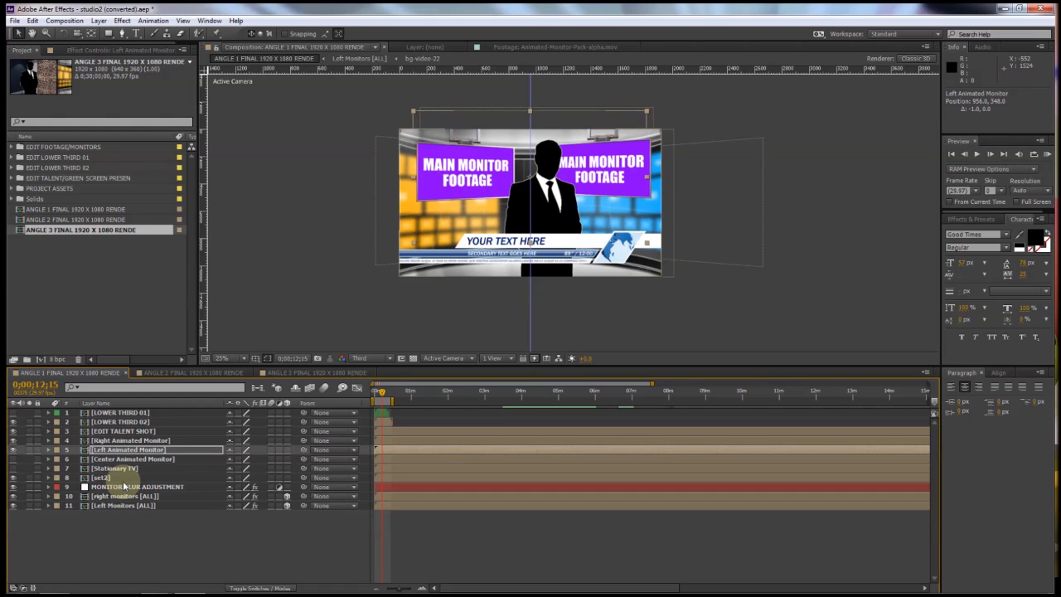
# Step: Hide both animated monitors, show the Stationary TV in their place, and move it left to position 560, 352
pyautogui.click(13, 449)
pyautogui.click(13, 440)
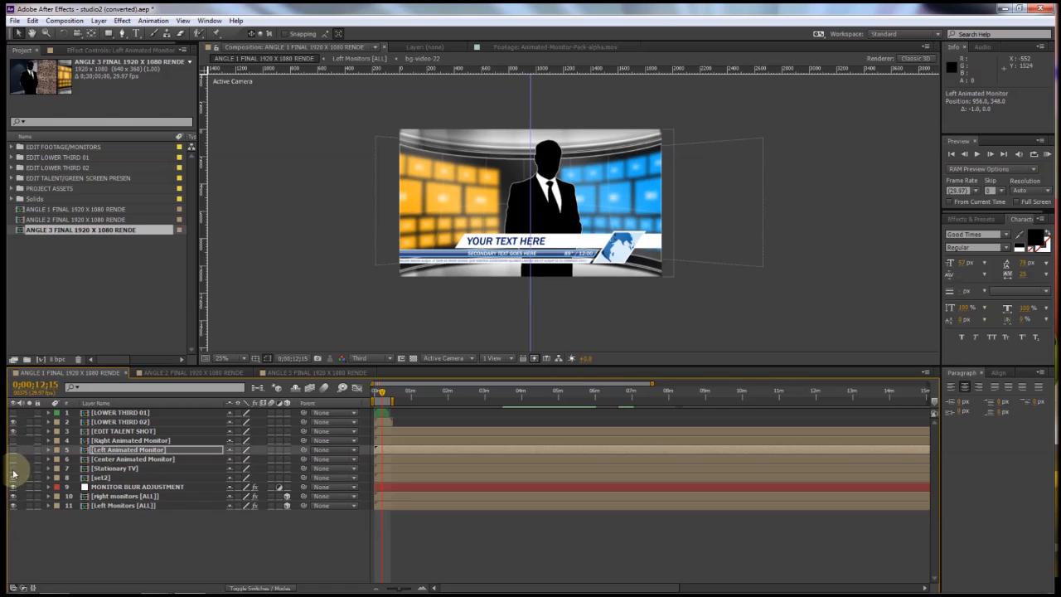
pyautogui.click(13, 468)
pyautogui.click(108, 469)
pyautogui.hotkey('shift', 'Left')
pyautogui.hotkey('shift', 'Left')
pyautogui.hotkey('shift', 'Left')
pyautogui.hotkey('shift', 'Left')
pyautogui.hotkey('shift', 'Left')
pyautogui.hotkey('shift', 'Left')
pyautogui.hotkey('shift', 'Left')
pyautogui.hotkey('shift', 'Left')
pyautogui.hotkey('shift', 'Left')
pyautogui.hotkey('shift', 'Left')
pyautogui.hotkey('shift', 'Left')
pyautogui.hotkey('shift', 'Left')
pyautogui.hotkey('shift', 'Left')
pyautogui.hotkey('shift', 'Left')
pyautogui.hotkey('shift', 'Left')
pyautogui.hotkey('shift', 'Left')
pyautogui.hotkey('shift', 'Left')
pyautogui.hotkey('shift', 'Left')
pyautogui.hotkey('shift', 'Left')
pyautogui.hotkey('shift', 'Left')
pyautogui.hotkey('shift', 'Left')
pyautogui.hotkey('shift', 'Left')
pyautogui.hotkey('shift', 'Left')
pyautogui.hotkey('shift', 'Left')
pyautogui.hotkey('shift', 'Left')
pyautogui.hotkey('shift', 'Left')
pyautogui.hotkey('shift', 'Left')
pyautogui.hotkey('shift', 'Left')
pyautogui.hotkey('shift', 'Left')
pyautogui.hotkey('shift', 'Left')
pyautogui.hotkey('shift', 'Left')
pyautogui.hotkey('shift', 'Left')
pyautogui.hotkey('shift', 'Left')
pyautogui.hotkey('shift', 'Left')
pyautogui.hotkey('shift', 'Left')
pyautogui.hotkey('shift', 'Left')
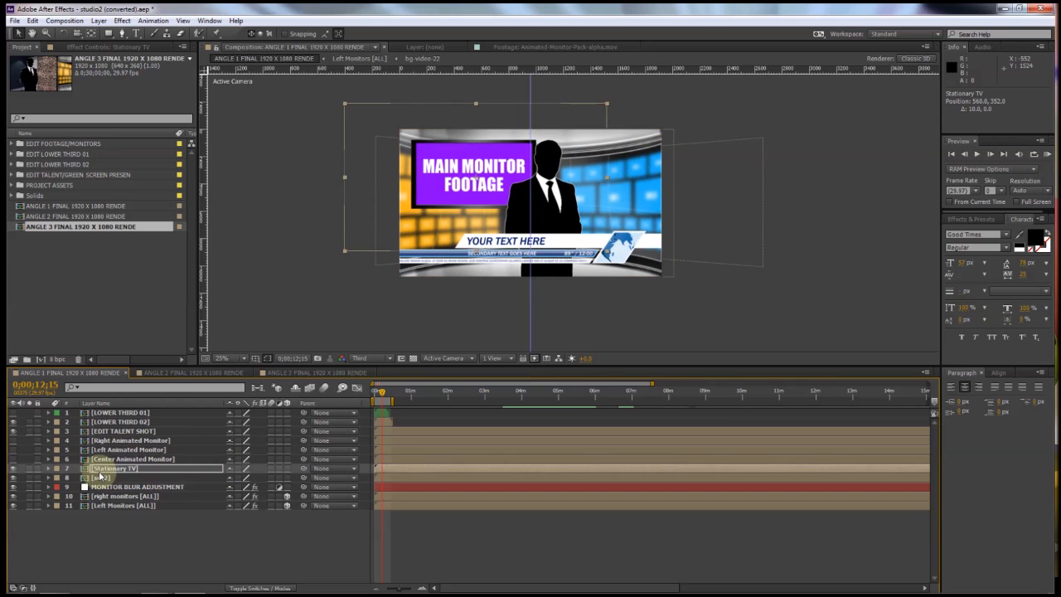
# Step: Hide the Stationary TV and show the Left Animated Monitor again
pyautogui.click(14, 468)
pyautogui.click(13, 450)
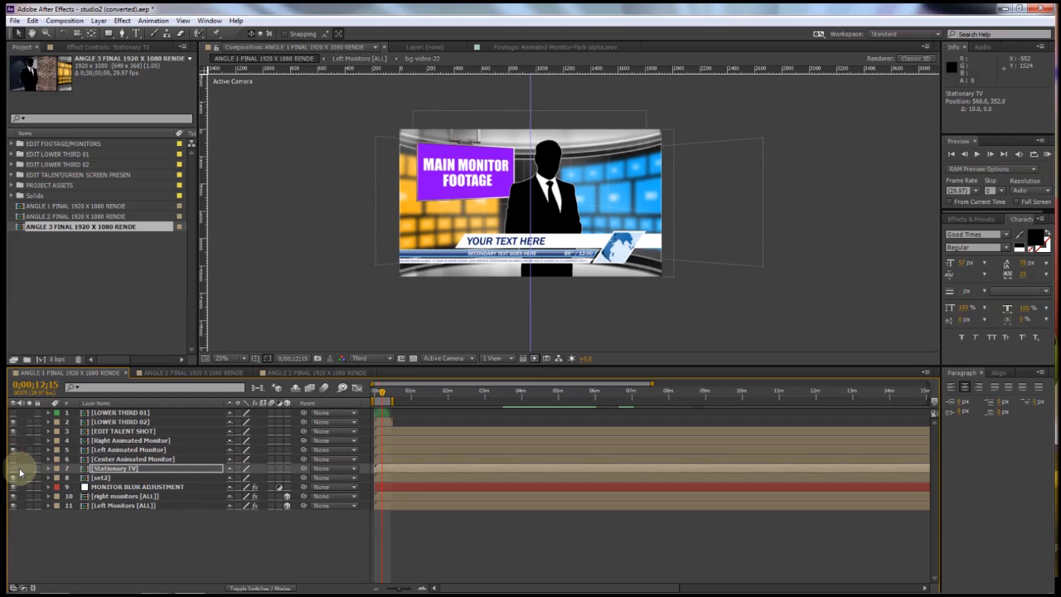
# Step: Hide the set2 background layer briefly to check what it contributes to the scene, and restore it
pyautogui.click(99, 478)
pyautogui.click(14, 478)
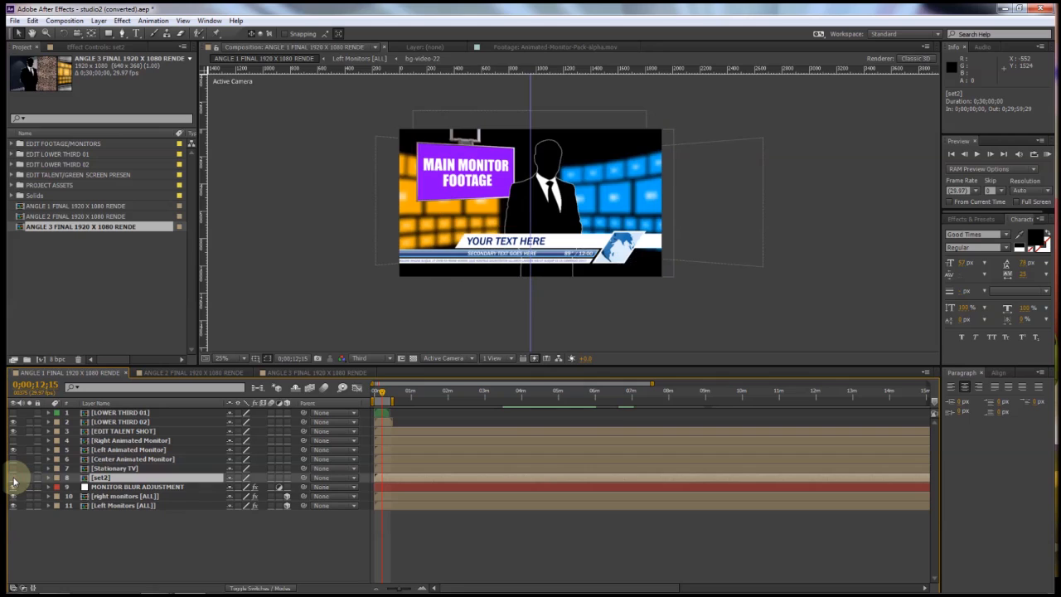
pyautogui.click(13, 478)
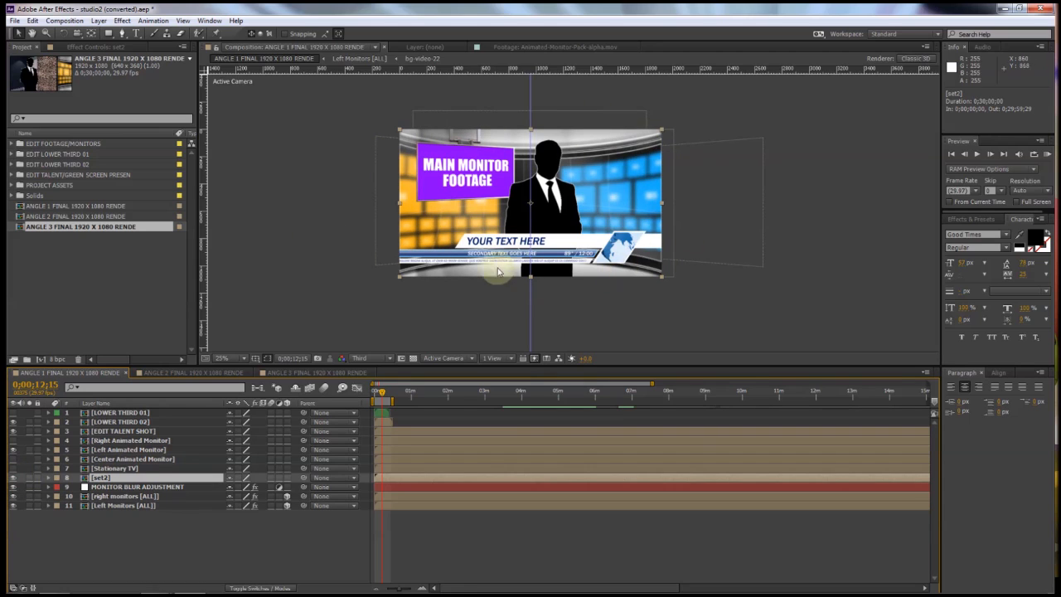
# Step: Toggle the set2 background and the MONITOR BLUR ADJUSTMENT layer off and back on to examine what each contributes to the scene
pyautogui.click(13, 478)
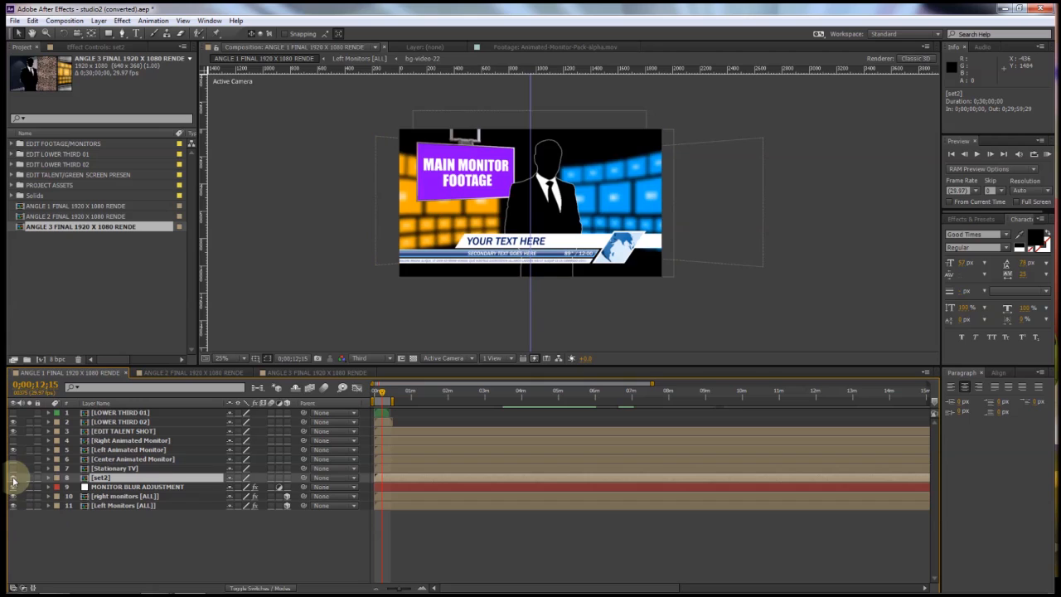
pyautogui.click(13, 479)
pyautogui.click(126, 488)
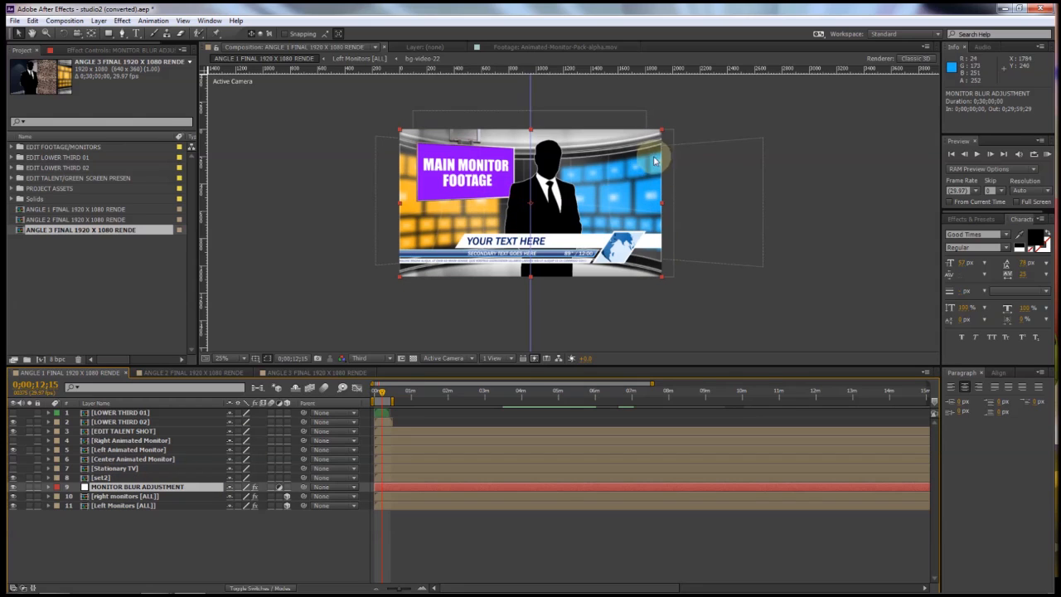
pyautogui.click(14, 488)
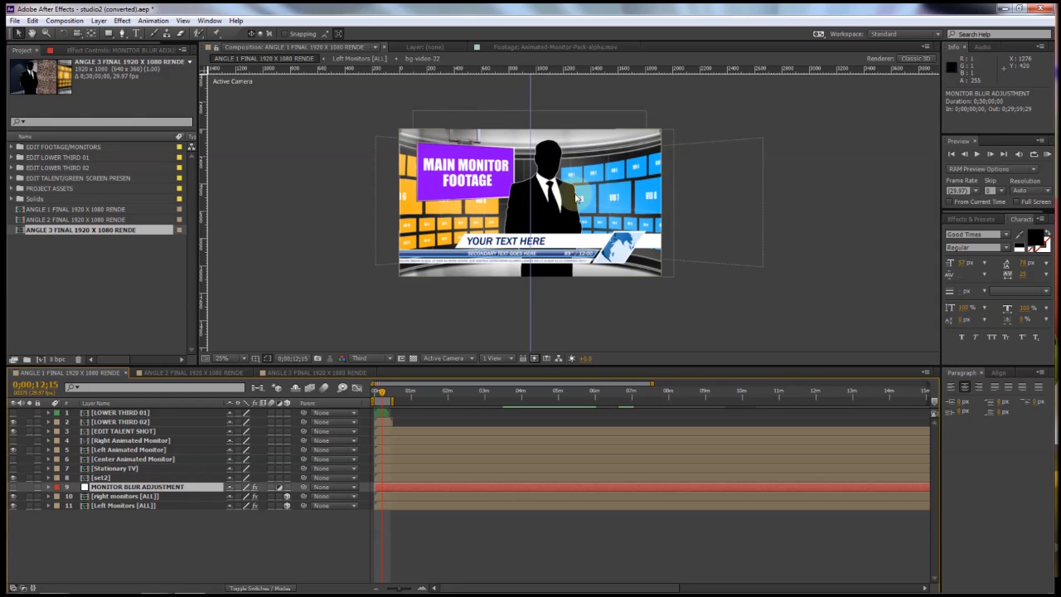
pyautogui.click(14, 487)
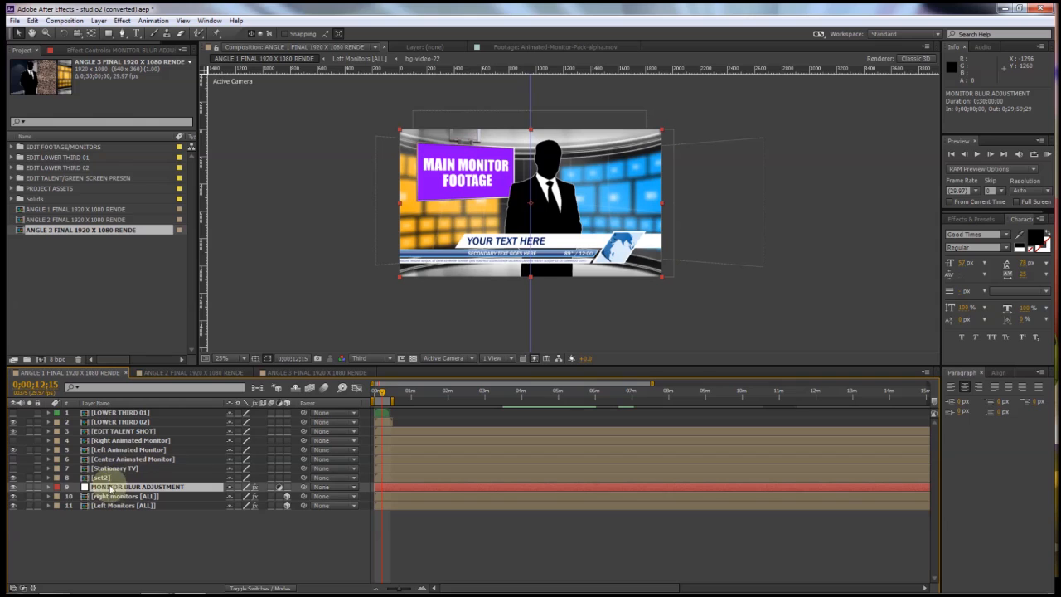
# Step: Adjust the Fast Blur Blurriness on the MONITOR BLUR ADJUSTMENT layer and collapse the effect's settings
pyautogui.click(117, 51)
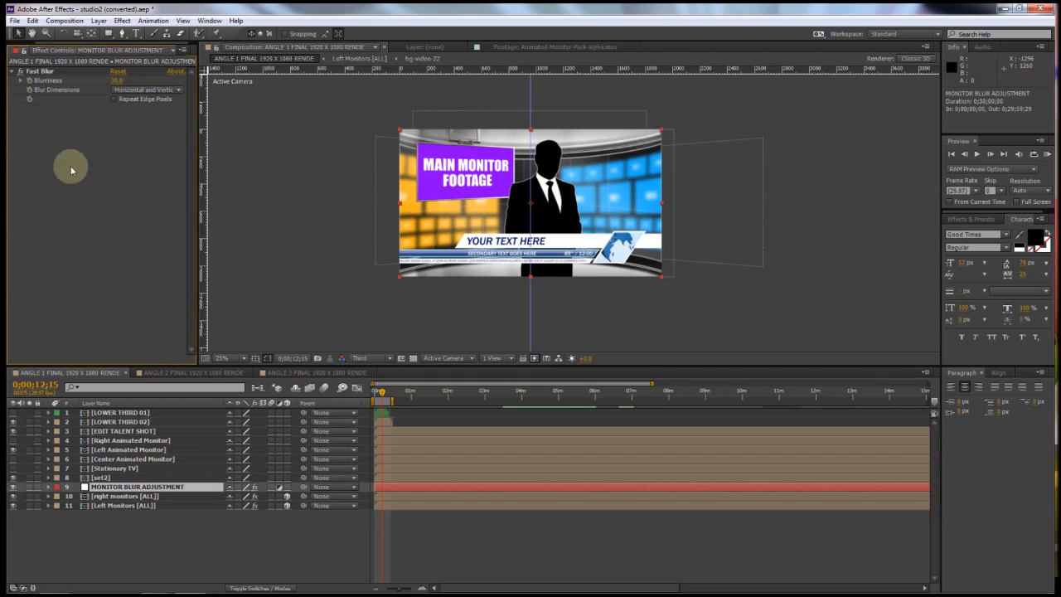
pyautogui.moveTo(118, 82); pyautogui.dragTo(89, 84)
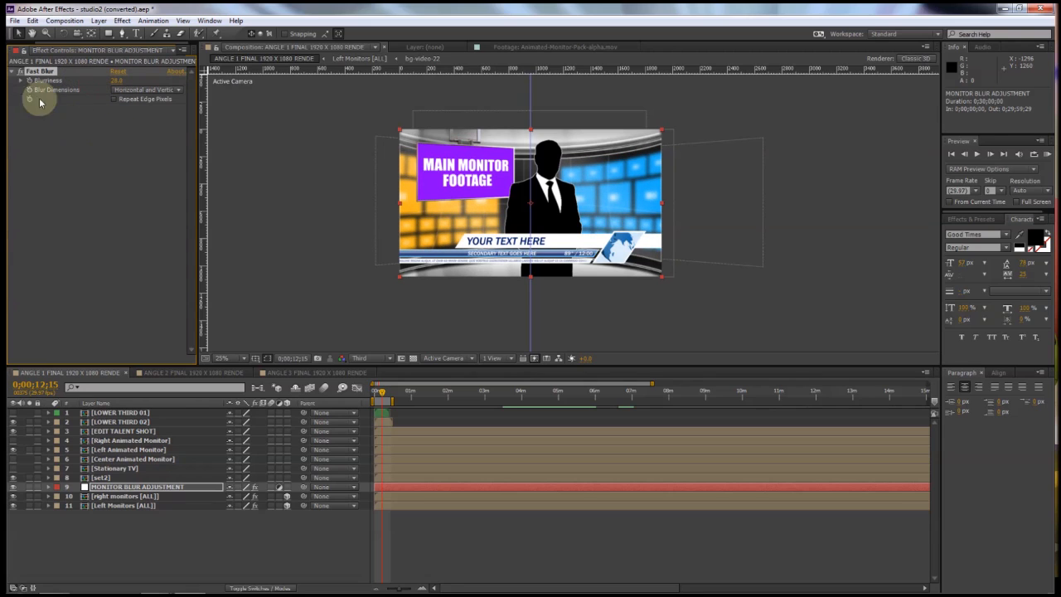
pyautogui.click(13, 71)
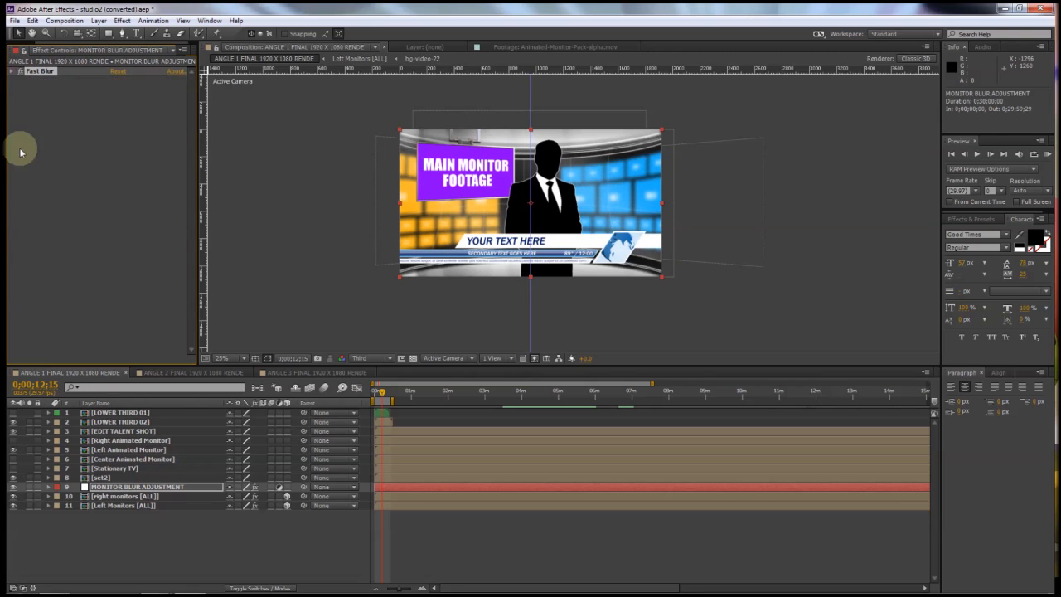
# Step: Hide the Left Monitors [ALL] and right monitors [ALL] layers to examine the set without its monitor walls, and restore both
pyautogui.click(120, 496)
pyautogui.click(116, 505)
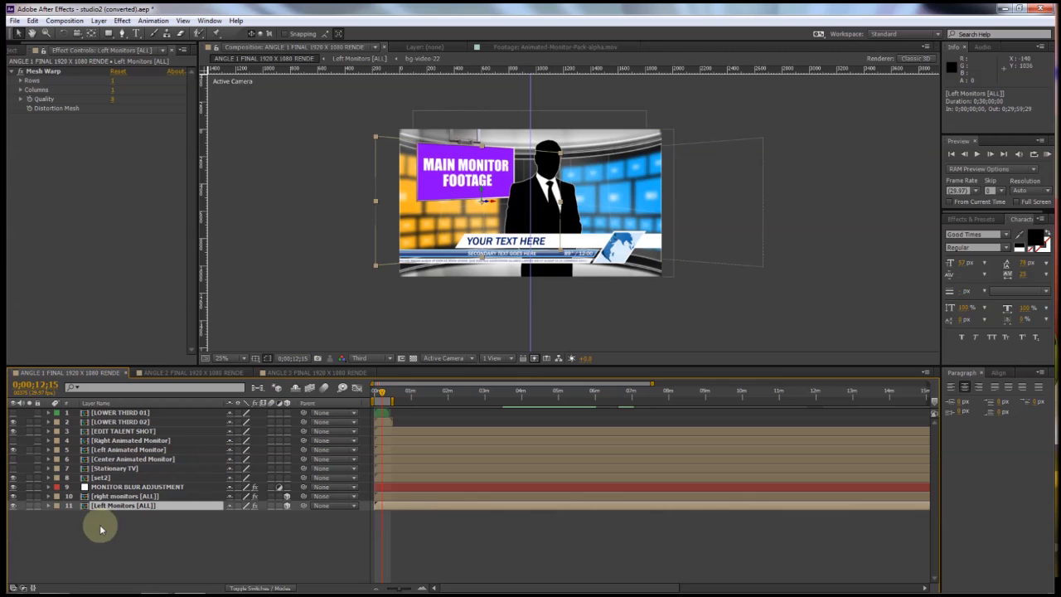
pyautogui.click(13, 505)
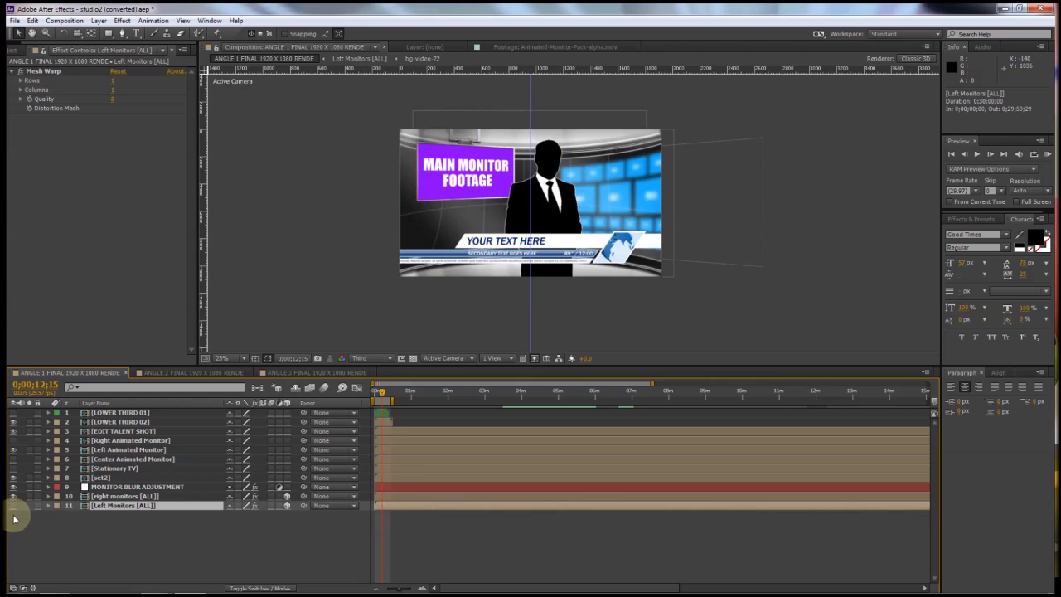
pyautogui.click(13, 505)
pyautogui.click(12, 497)
pyautogui.click(13, 505)
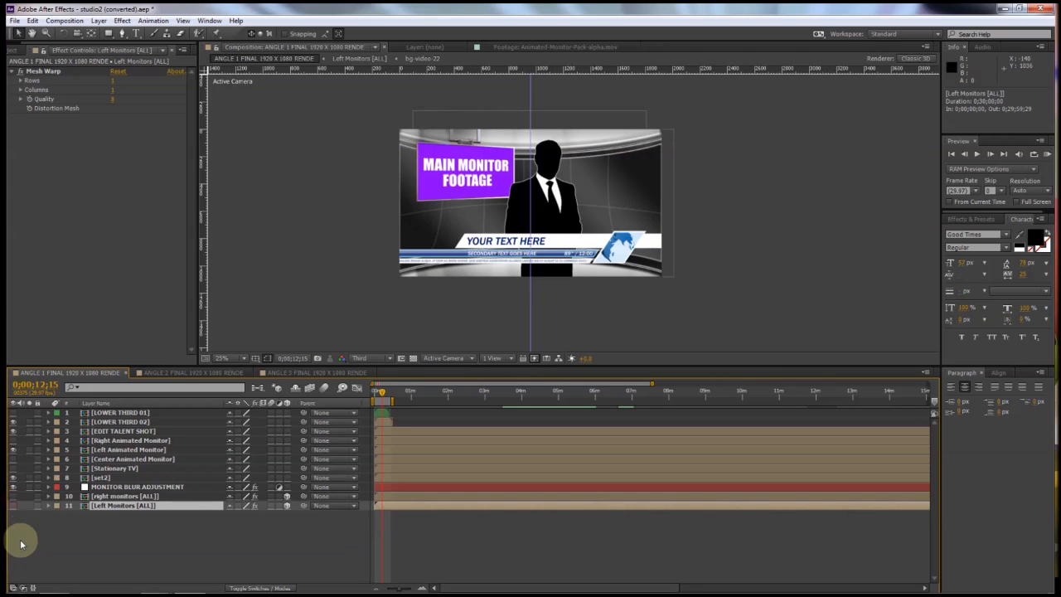
pyautogui.click(13, 506)
pyautogui.click(13, 495)
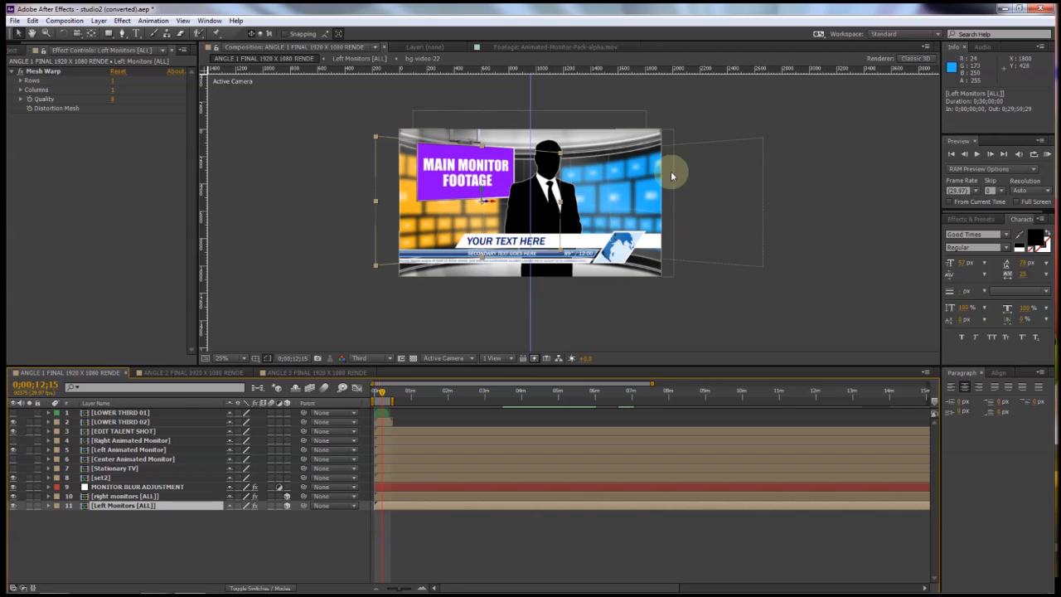
# Step: Compare the set once more with both background monitor walls switched off, and make both layers visible again
pyautogui.click(104, 560)
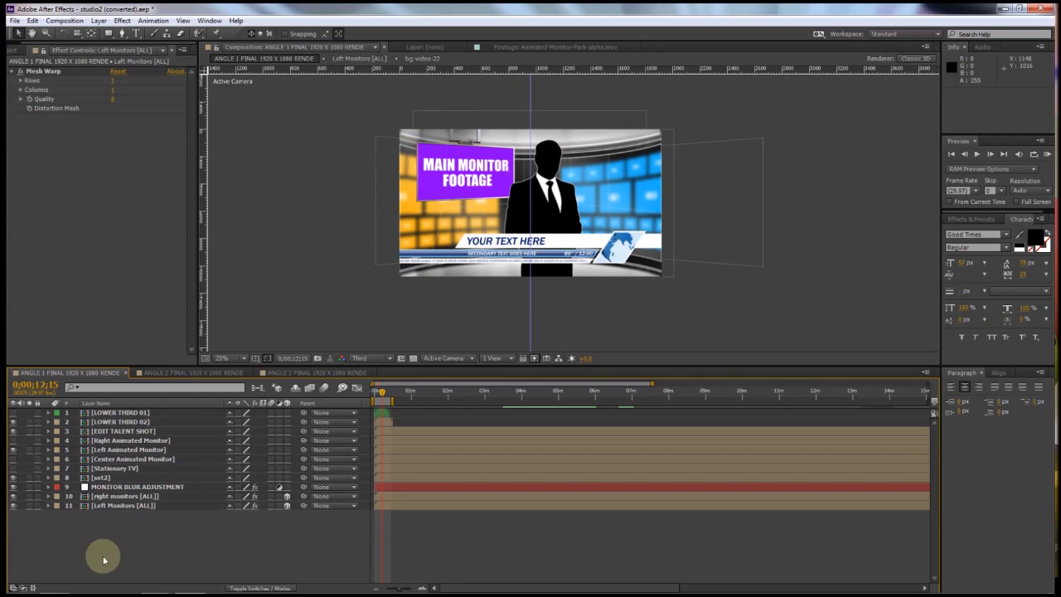
pyautogui.click(12, 504)
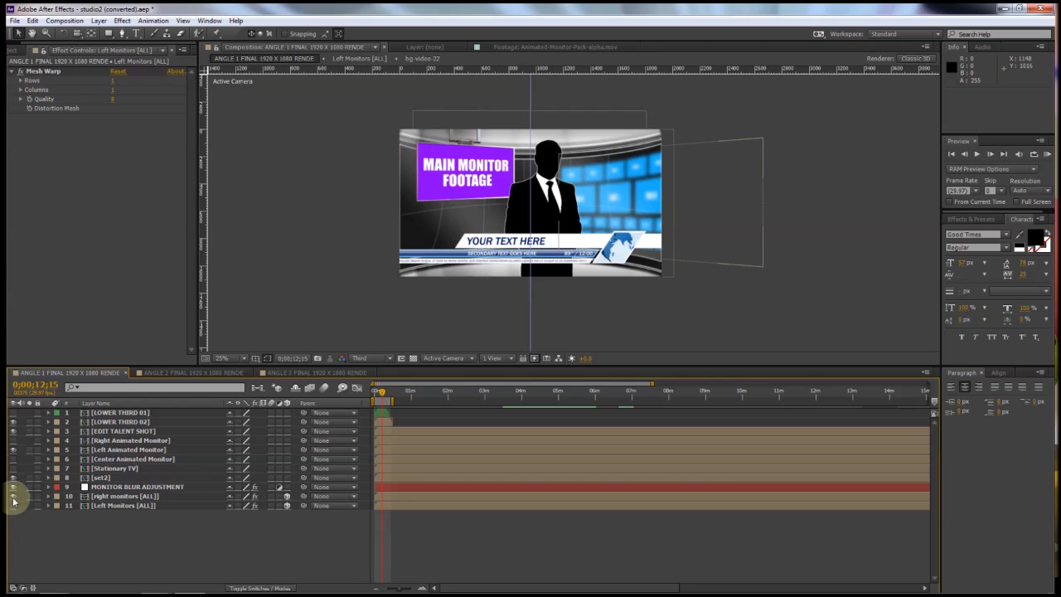
pyautogui.click(12, 495)
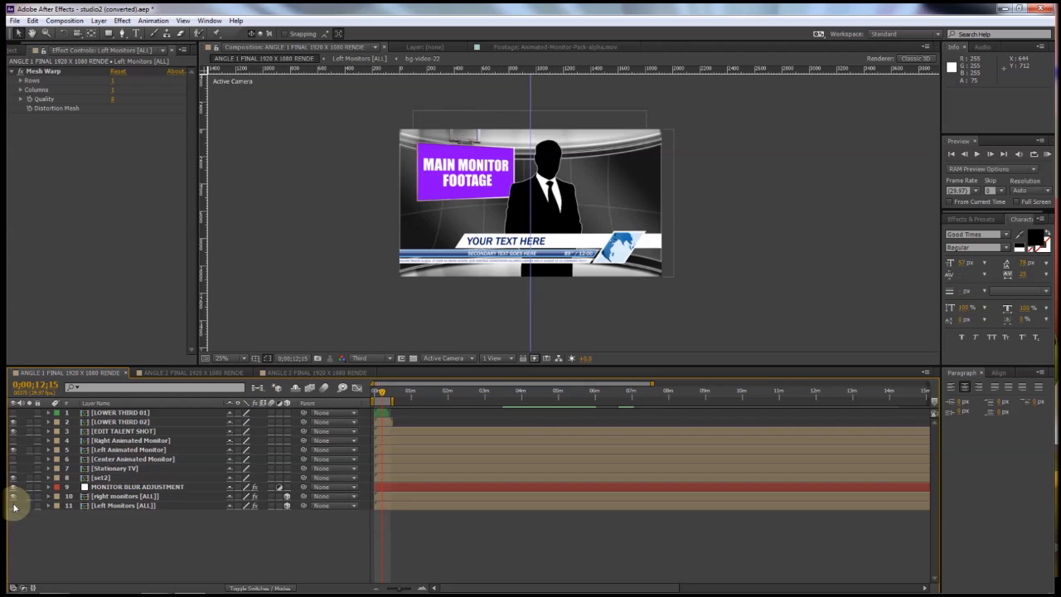
pyautogui.moveTo(13, 496); pyautogui.dragTo(12, 505)
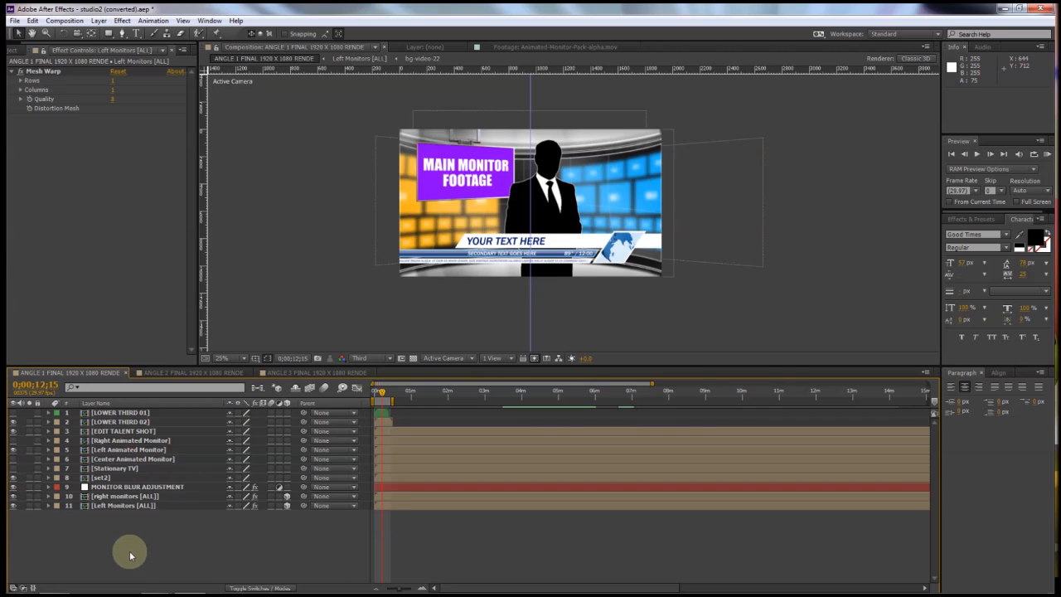
# Step: Import the green screen clip Fotolia_39109095_V_HD1080 (1).mp4 into the project root
pyautogui.click(20, 50)
pyautogui.click(50, 230)
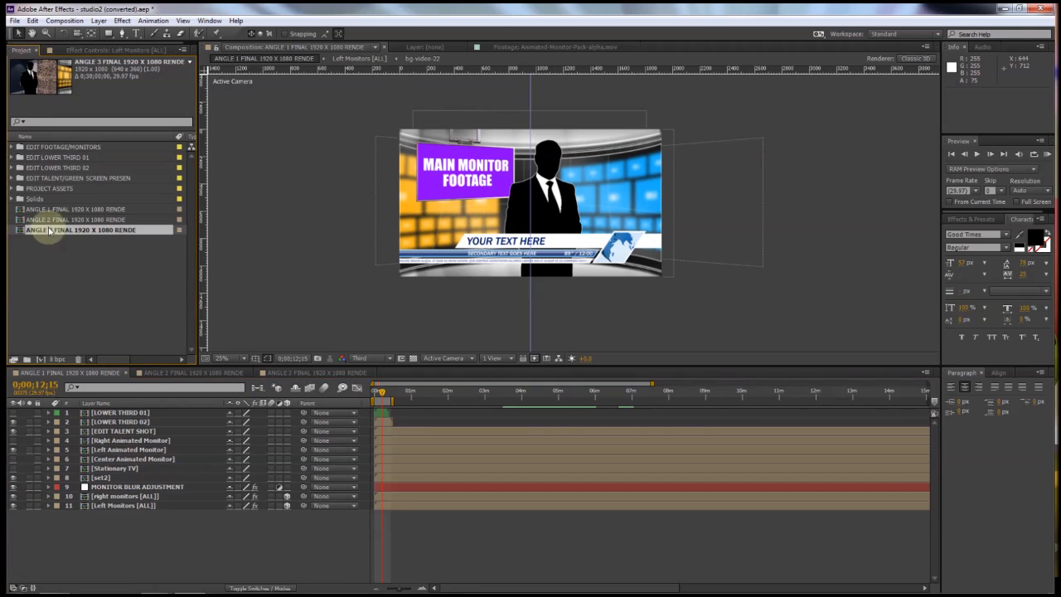
pyautogui.click(82, 291)
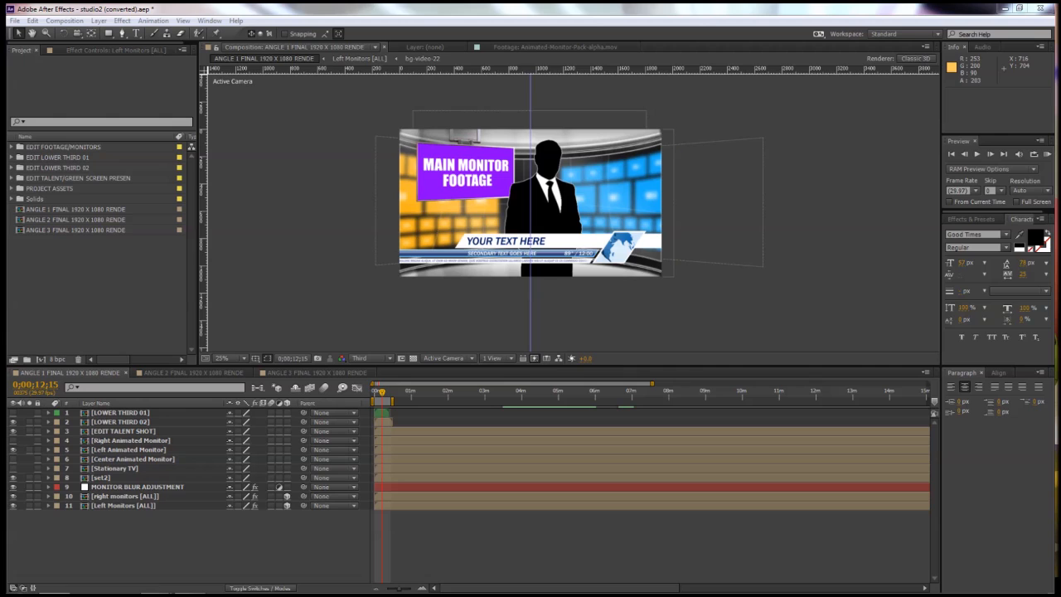
pyautogui.moveTo(573, 337); pyautogui.dragTo(103, 288)
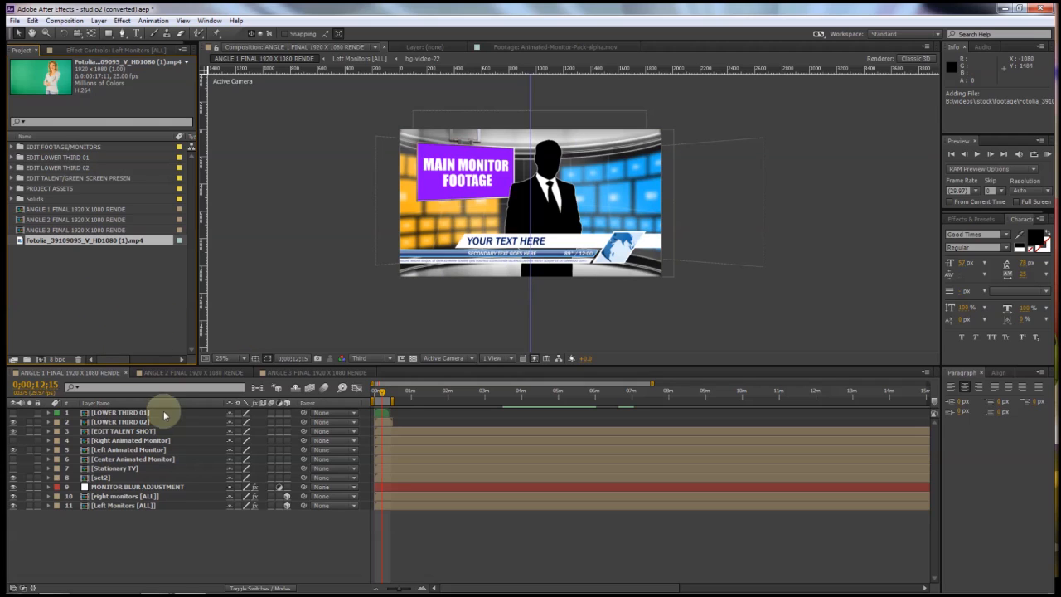
# Step: Open the EDIT TALENT SHOT composition from the EDIT TALENT/GREEN SCREEN PRESEN folder
pyautogui.click(123, 432)
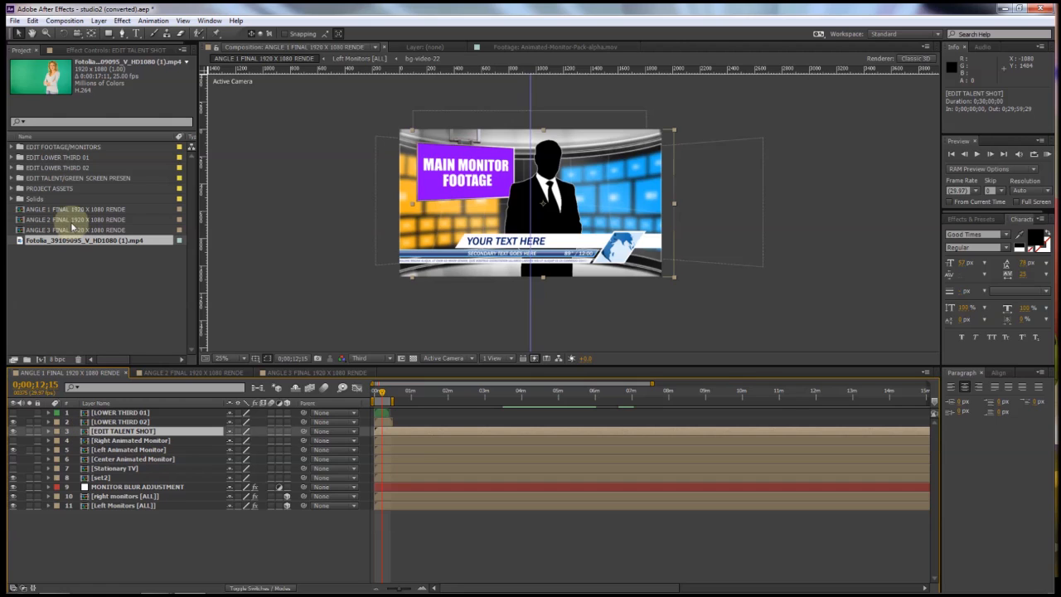
pyautogui.click(79, 178)
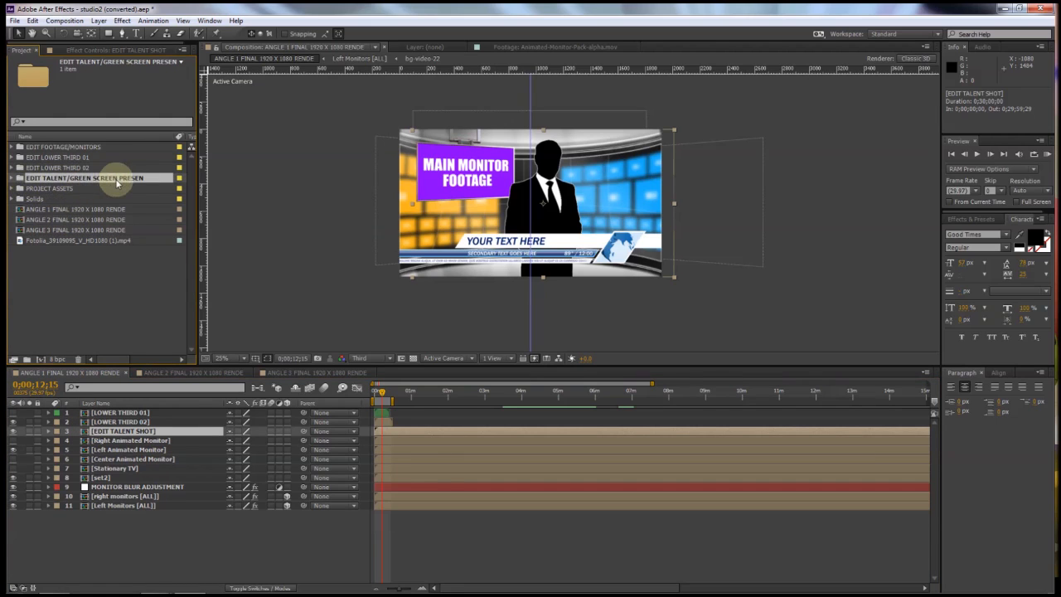
pyautogui.click(11, 178)
pyautogui.click(50, 188)
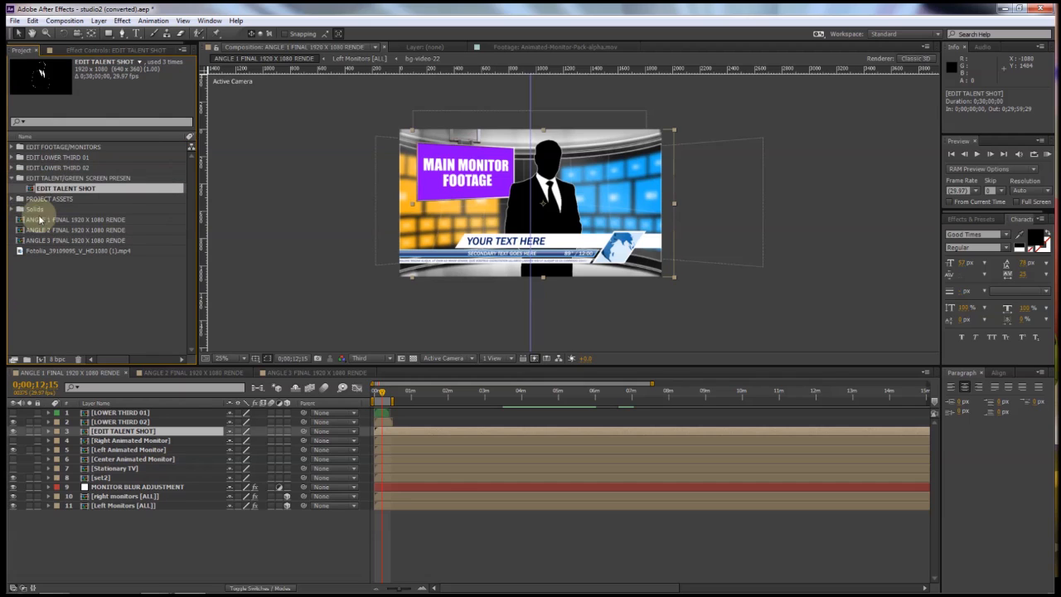
pyautogui.doubleClick(49, 188)
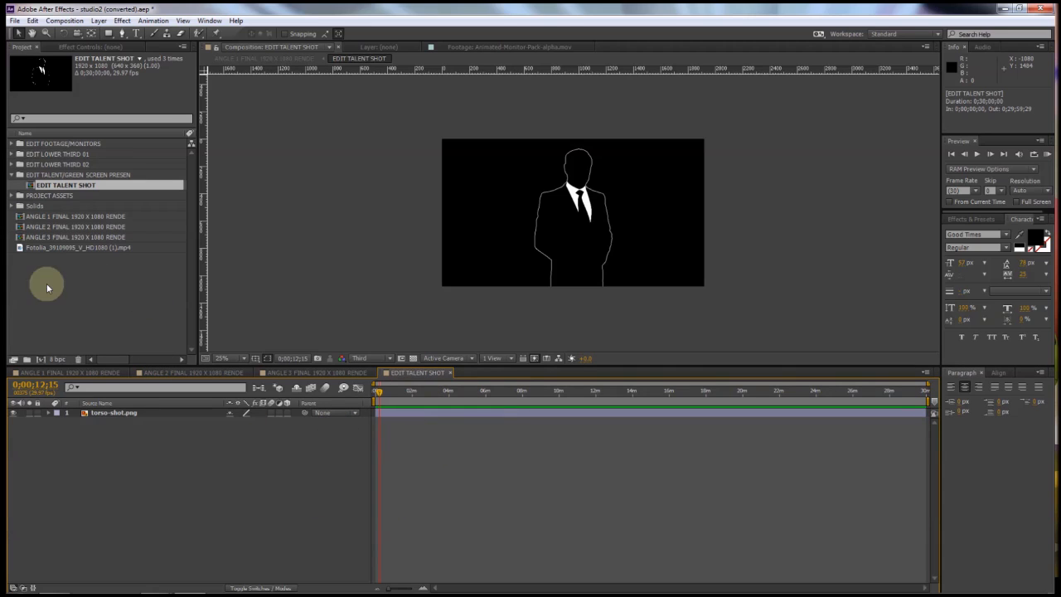
# Step: Add the Fotolia green screen clip to the EDIT TALENT SHOT composition as a layer above torso-shot.png
pyautogui.moveTo(33, 247); pyautogui.dragTo(75, 411)
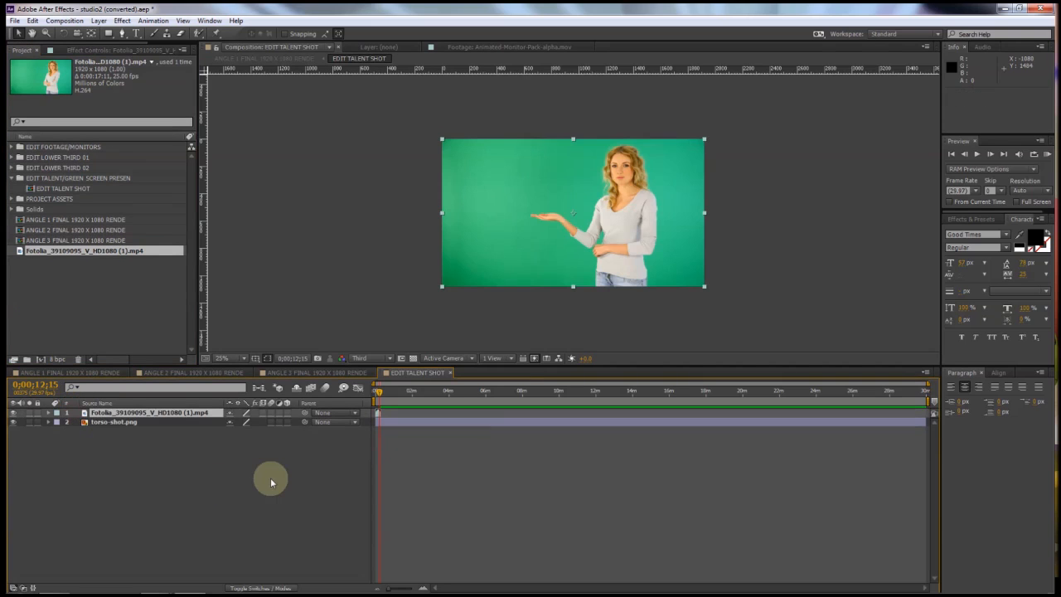
pyautogui.press('=')
pyautogui.press('=')
pyautogui.press('=')
pyautogui.press('=')
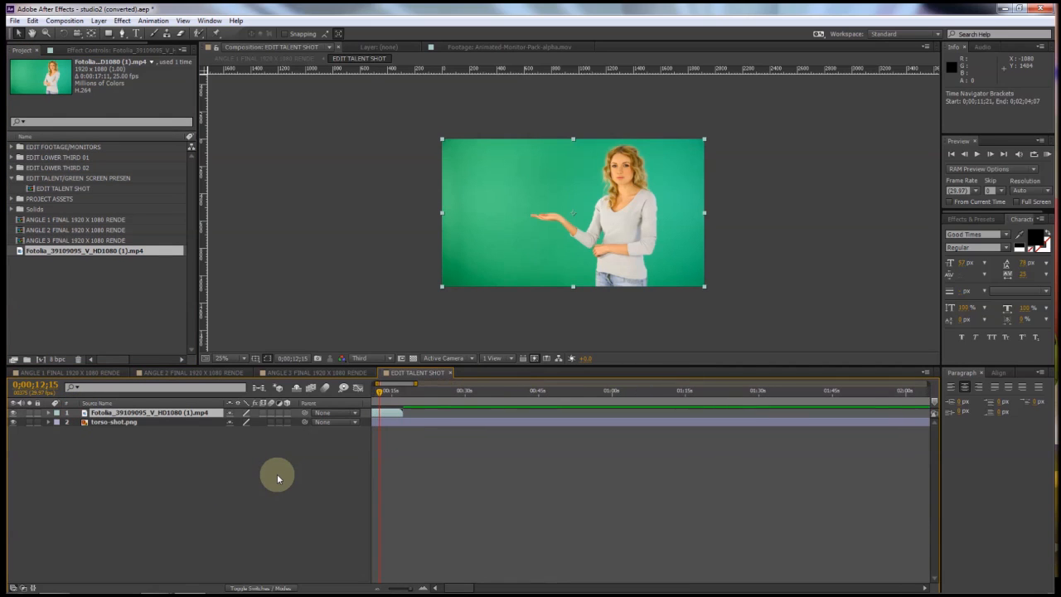
pyautogui.moveTo(387, 383); pyautogui.dragTo(360, 384)
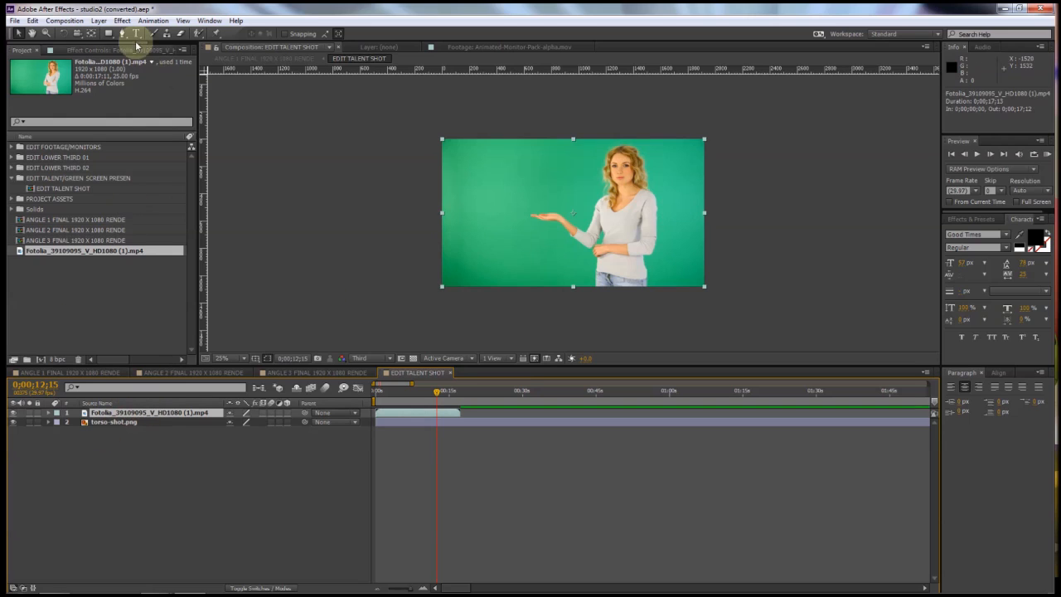
# Step: Apply Keylight (1.2) to the Fotolia clip, sample the green backdrop as its Screen Colour, and expand the Screen Matte settings
pyautogui.click(122, 20)
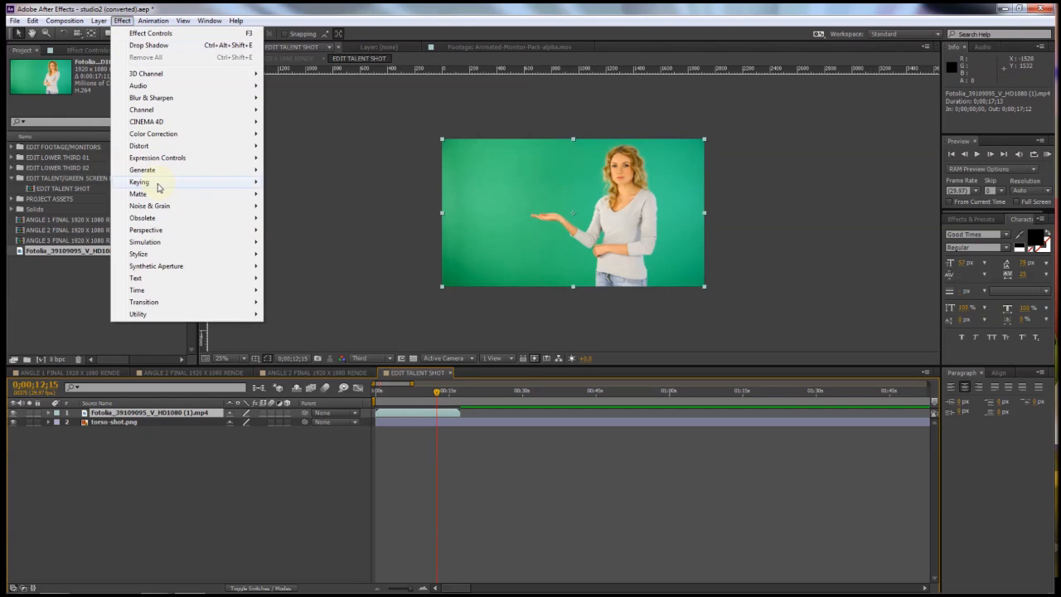
pyautogui.moveTo(159, 188)
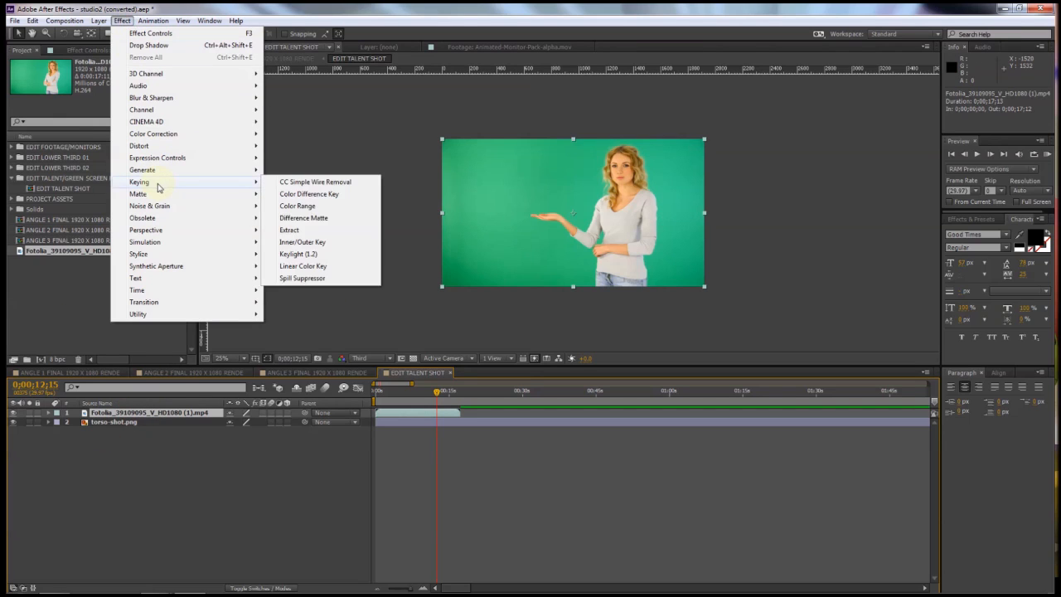
pyautogui.click(318, 255)
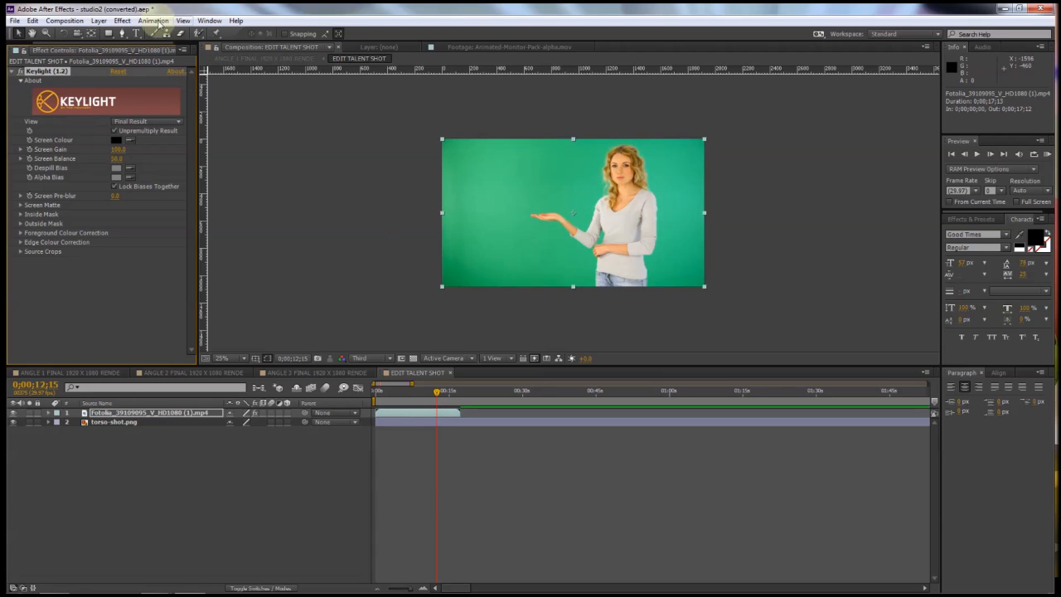
pyautogui.click(133, 141)
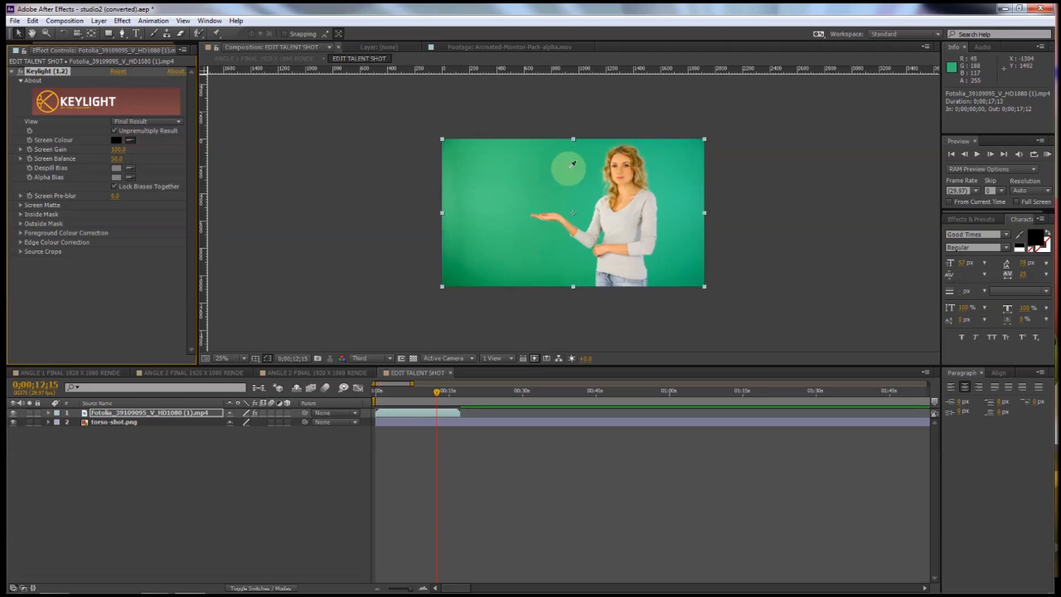
pyautogui.click(574, 245)
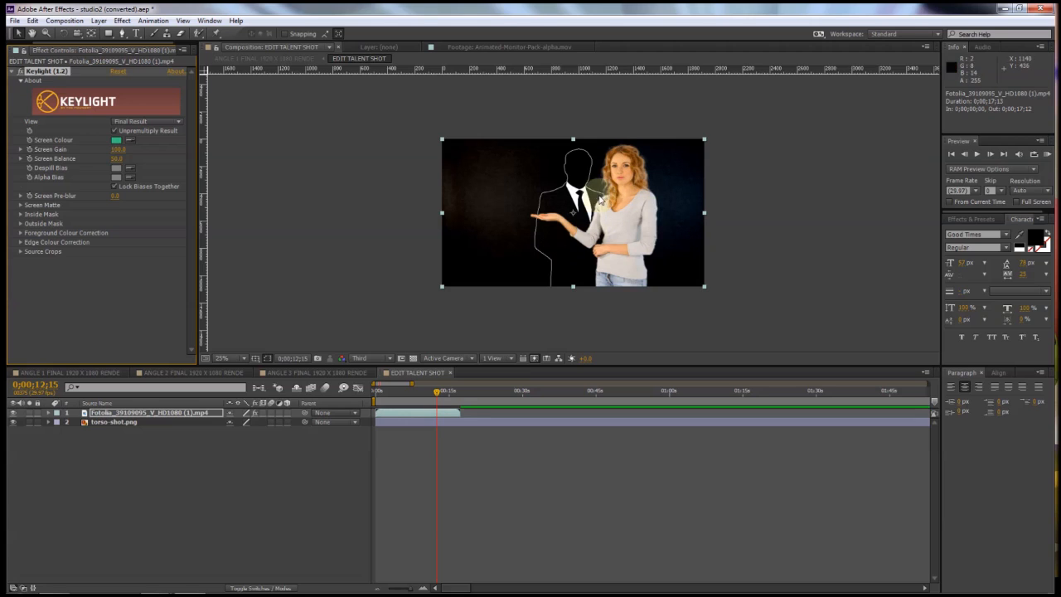
pyautogui.click(21, 206)
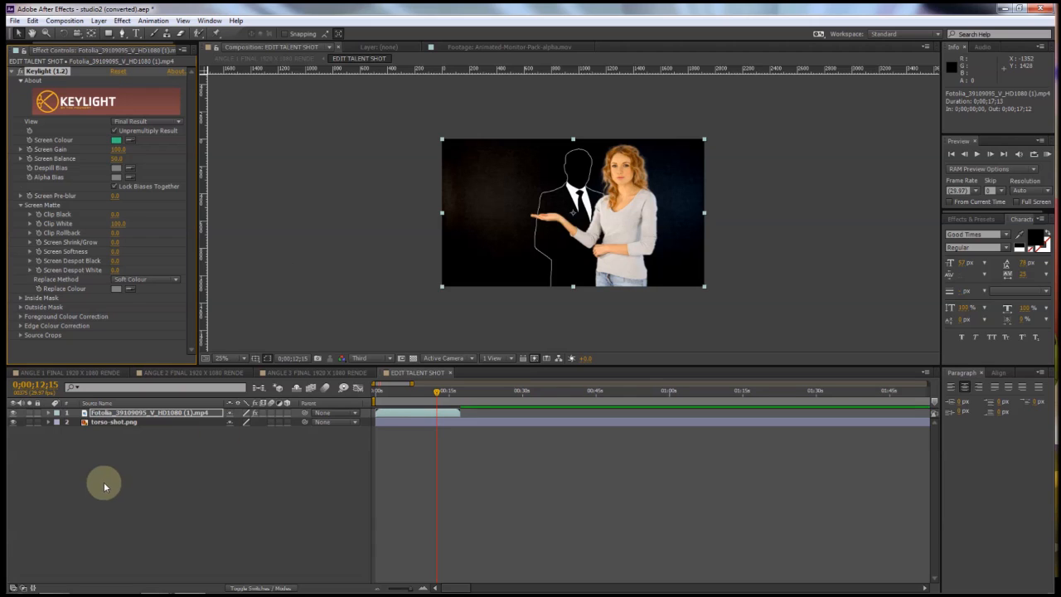
# Step: Hide the torso-shot.png placeholder layer and return to the ANGLE 1 composition to view the keyed presenter in the set
pyautogui.click(111, 421)
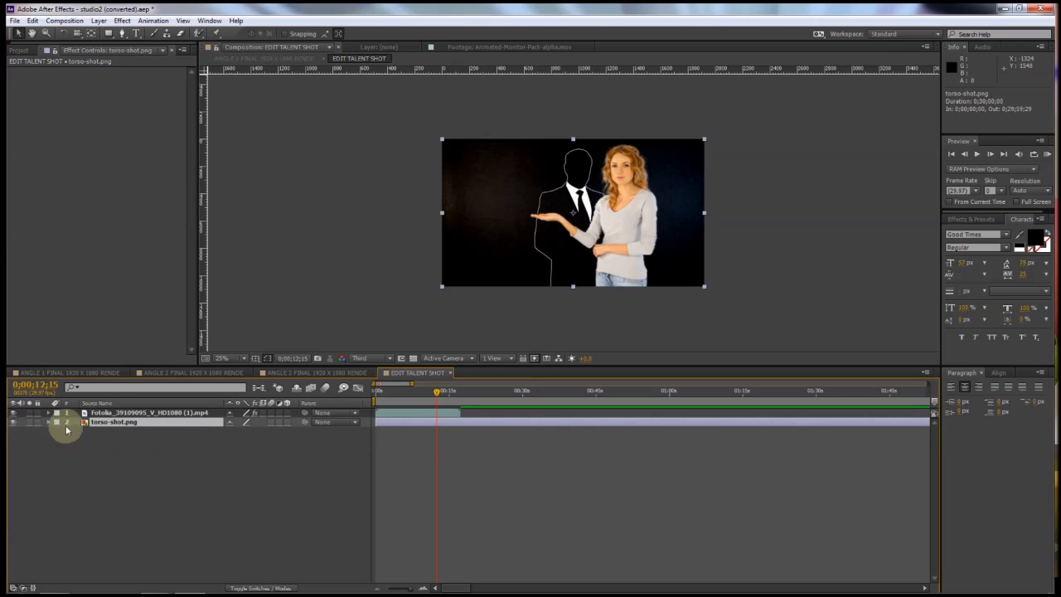
pyautogui.click(12, 412)
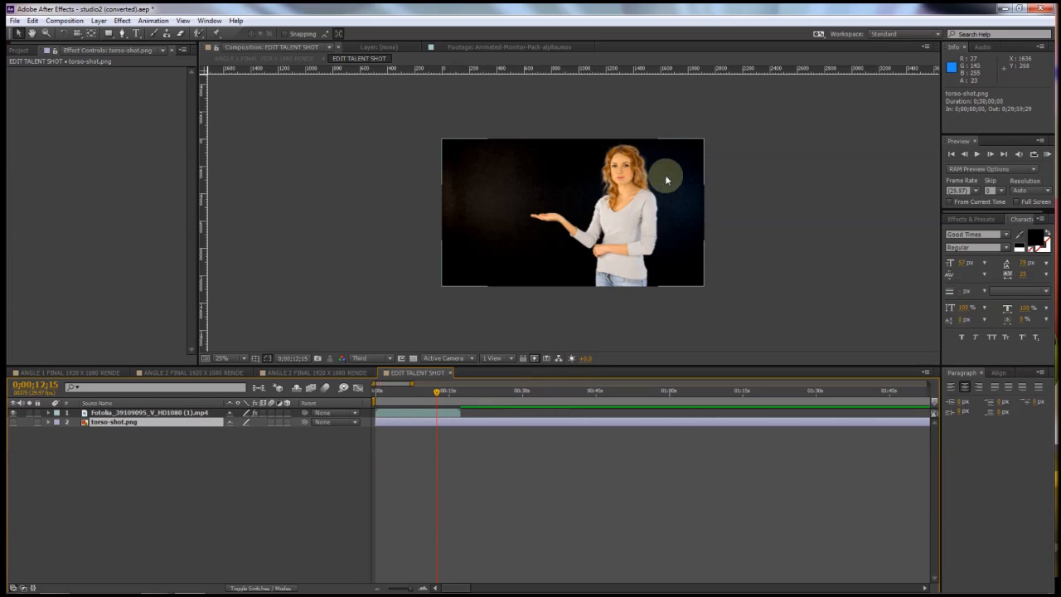
pyautogui.click(62, 373)
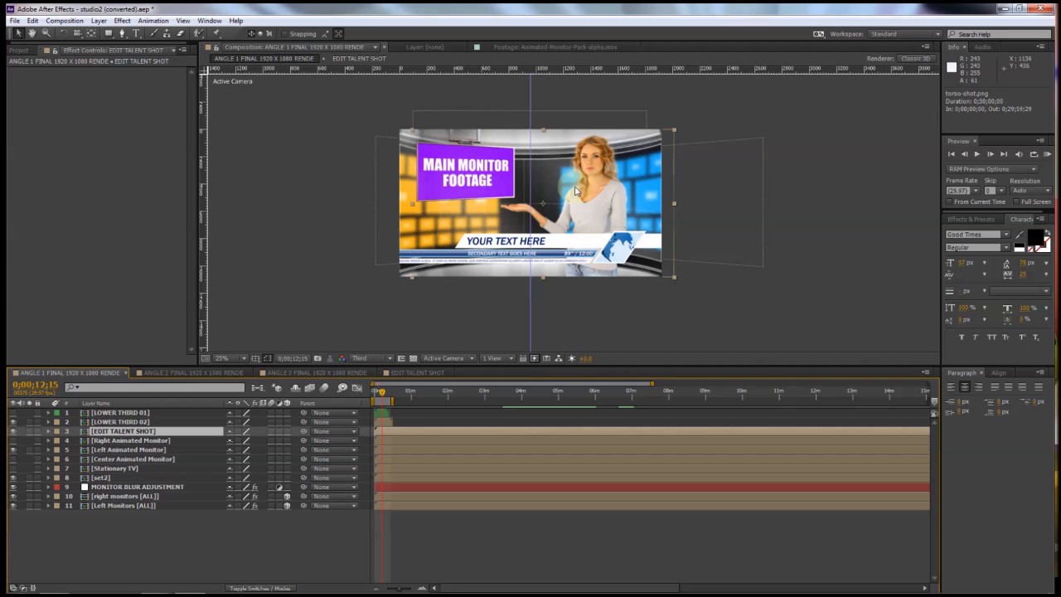
pyautogui.click(311, 358)
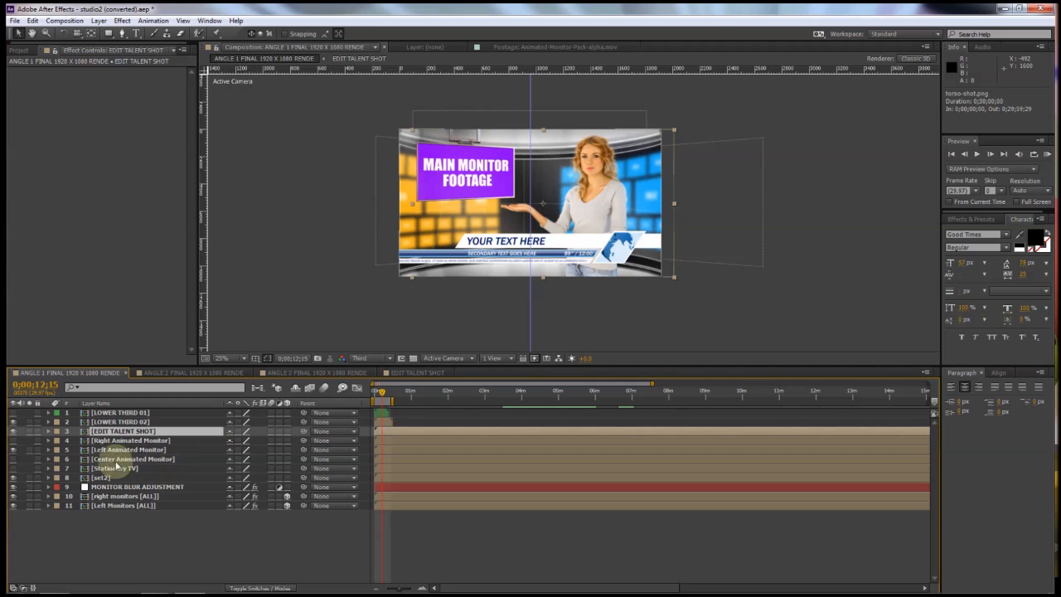
# Step: Nudge the EDIT TALENT SHOT layer leftward in the ANGLE 1 composition to position 964, 544
pyautogui.click(94, 432)
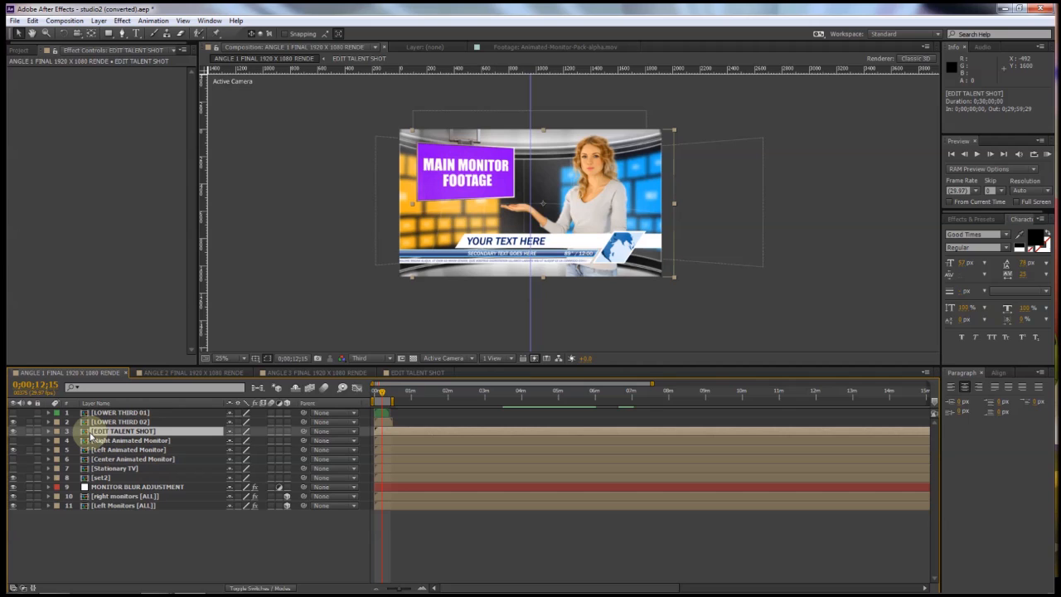
pyautogui.press('Left')
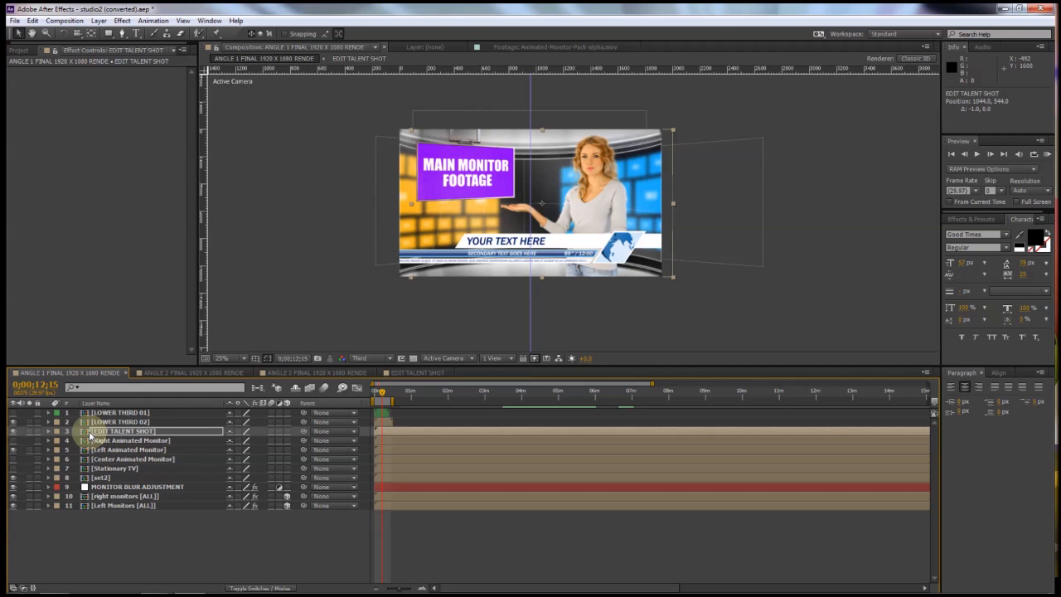
pyautogui.press('Left')
pyautogui.press('Left')
pyautogui.press('Left')
pyautogui.press('Left')
pyautogui.press('Left')
pyautogui.press('Left')
pyautogui.press('Left')
pyautogui.press('Left')
pyautogui.press('Left')
pyautogui.press('Left')
pyautogui.press('Left')
pyautogui.press('Left')
pyautogui.press('Left')
pyautogui.press('Left')
pyautogui.press('Left')
pyautogui.press('Left')
pyautogui.press('Left')
pyautogui.press('Left')
pyautogui.press('Left')
pyautogui.press('Left')
pyautogui.press('Left')
pyautogui.press('Left')
pyautogui.press('Left')
pyautogui.press('Left')
pyautogui.press('Left')
pyautogui.press('Left')
pyautogui.press('Left')
pyautogui.press('Left')
pyautogui.press('Left')
pyautogui.press('Left')
pyautogui.press('Left')
pyautogui.press('Left')
pyautogui.press('Left')
pyautogui.press('Left')
pyautogui.press('Left')
pyautogui.press('Left')
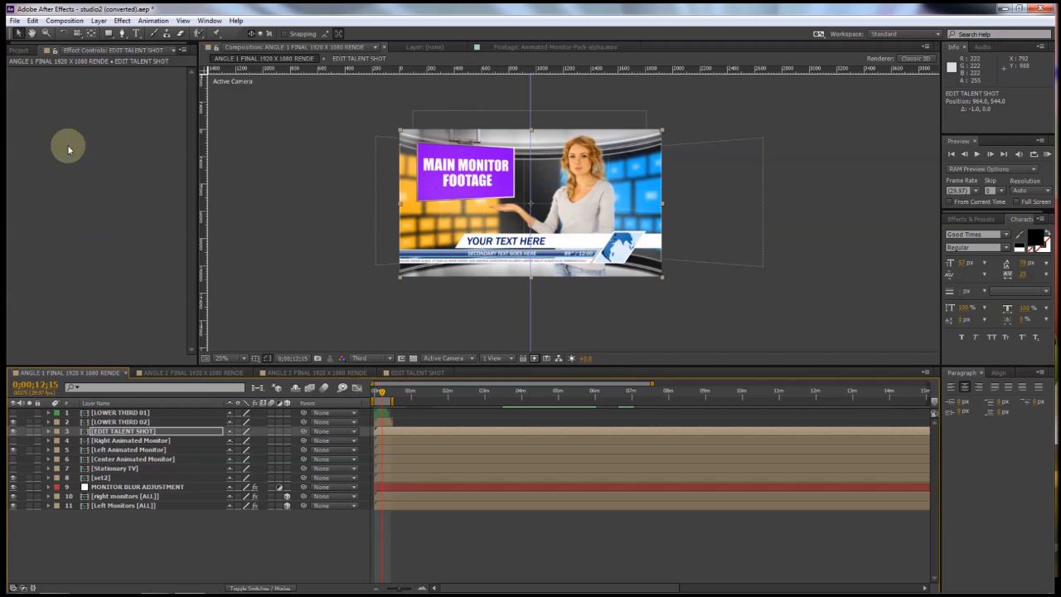
# Step: Open the EDIT LOWER THIRD 2 TEXT composition from the EDIT LOWER THIRD 02 project folder
pyautogui.click(20, 50)
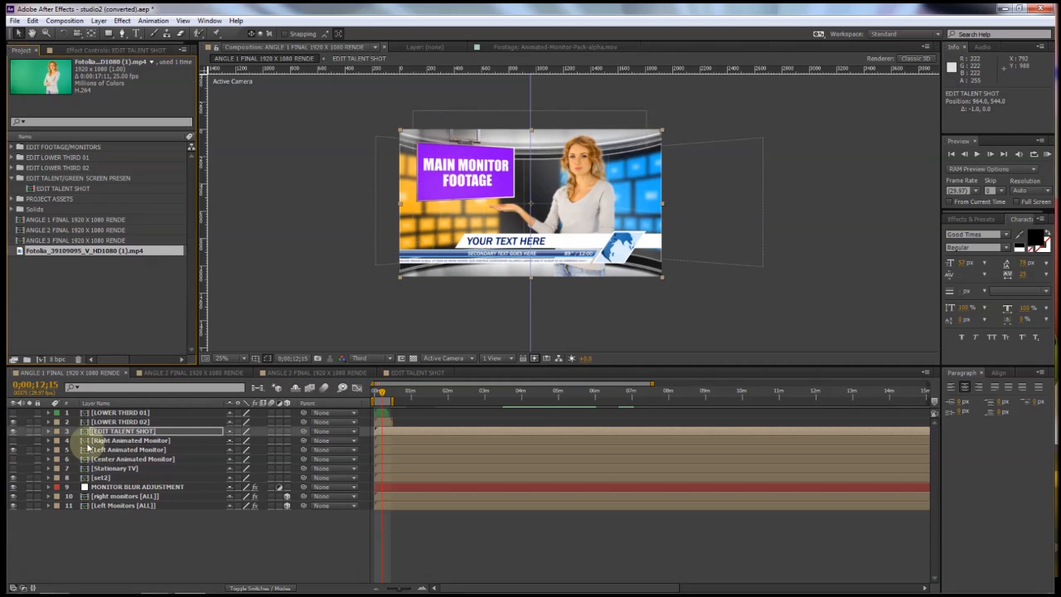
pyautogui.click(112, 422)
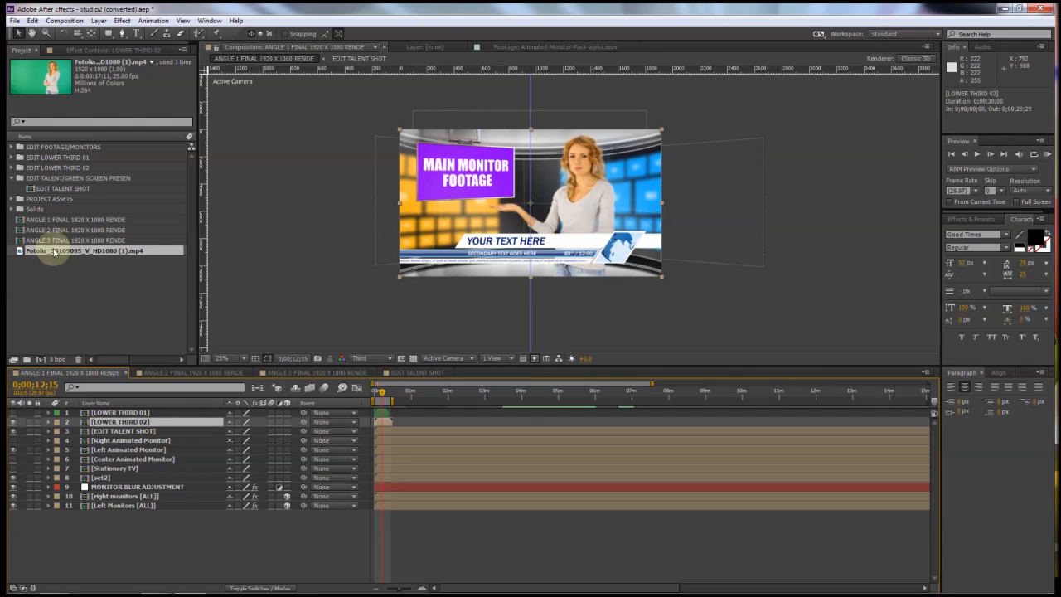
pyautogui.click(12, 177)
pyautogui.click(60, 168)
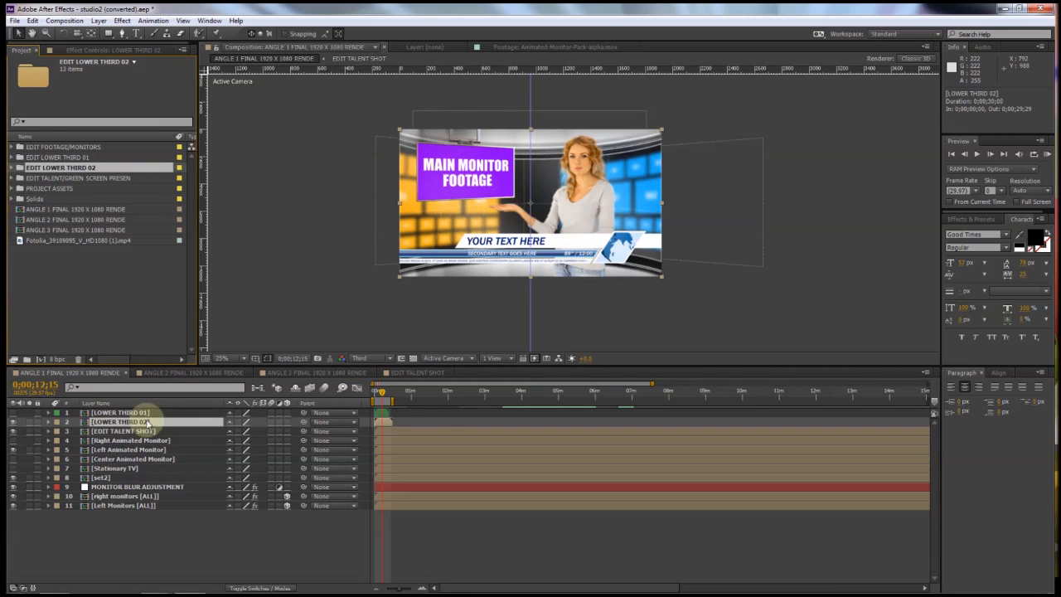
pyautogui.click(11, 169)
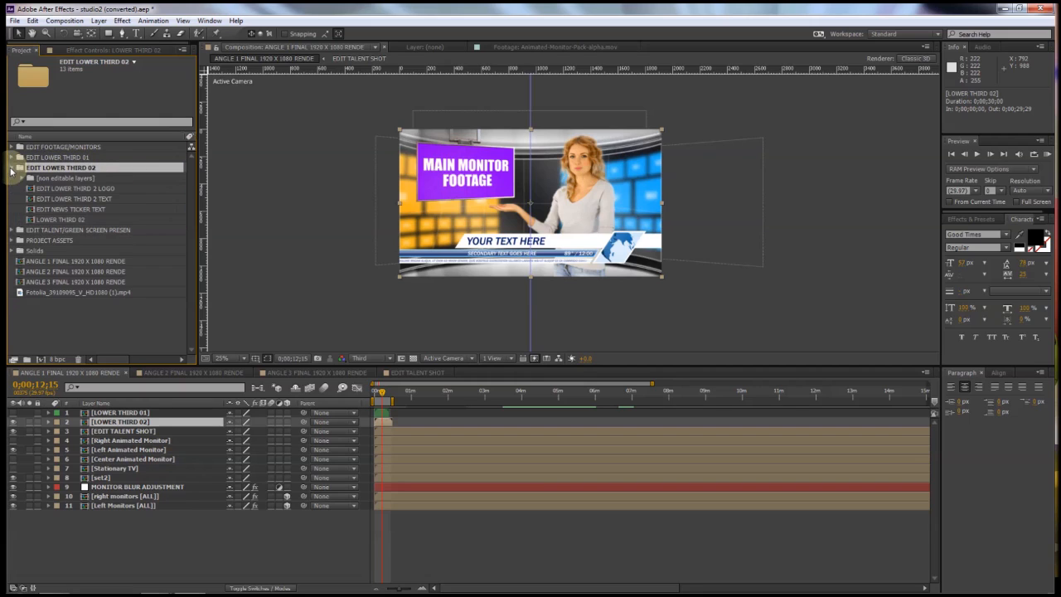
pyautogui.click(38, 199)
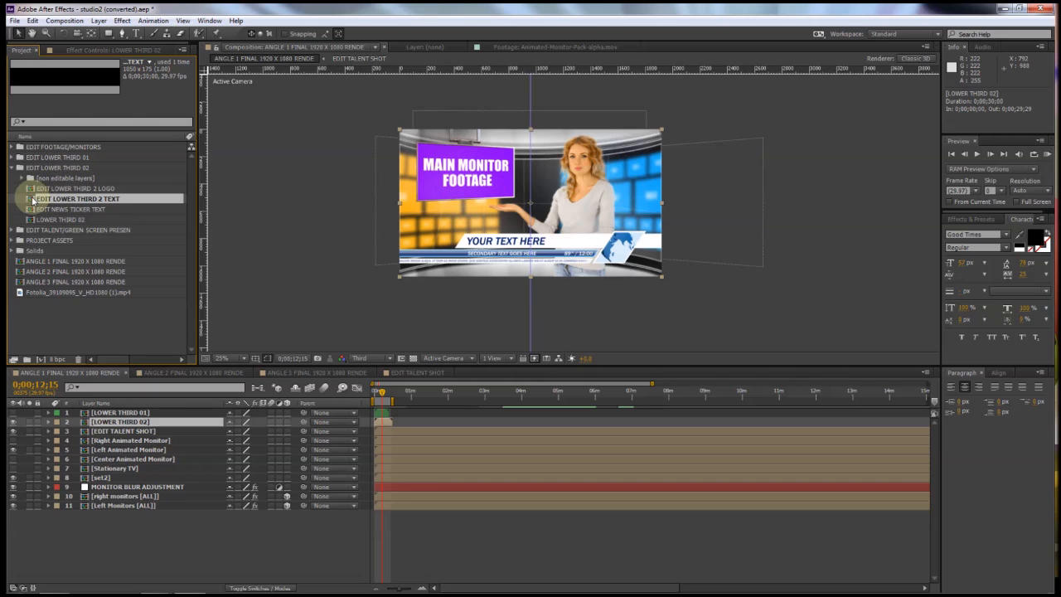
pyautogui.doubleClick(33, 200)
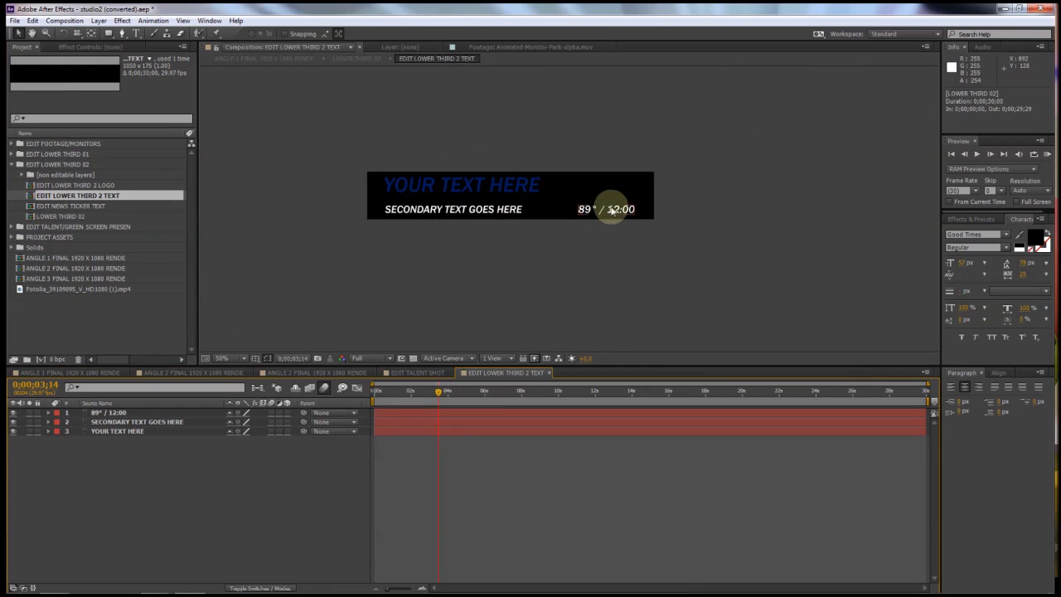
# Step: Replace the main title YOUR TEXT HERE with "PERSON'S NAME"
pyautogui.doubleClick(489, 187)
pyautogui.click(487, 186)
pyautogui.moveTo(543, 184); pyautogui.dragTo(341, 180)
pyautogui.write("PERSON'S N")
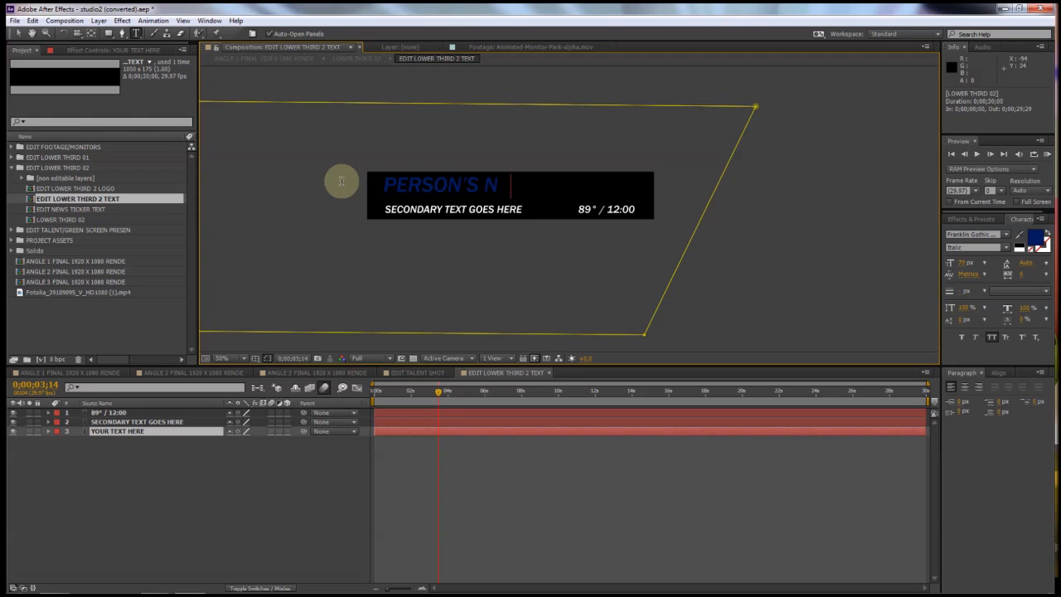
pyautogui.click(434, 221)
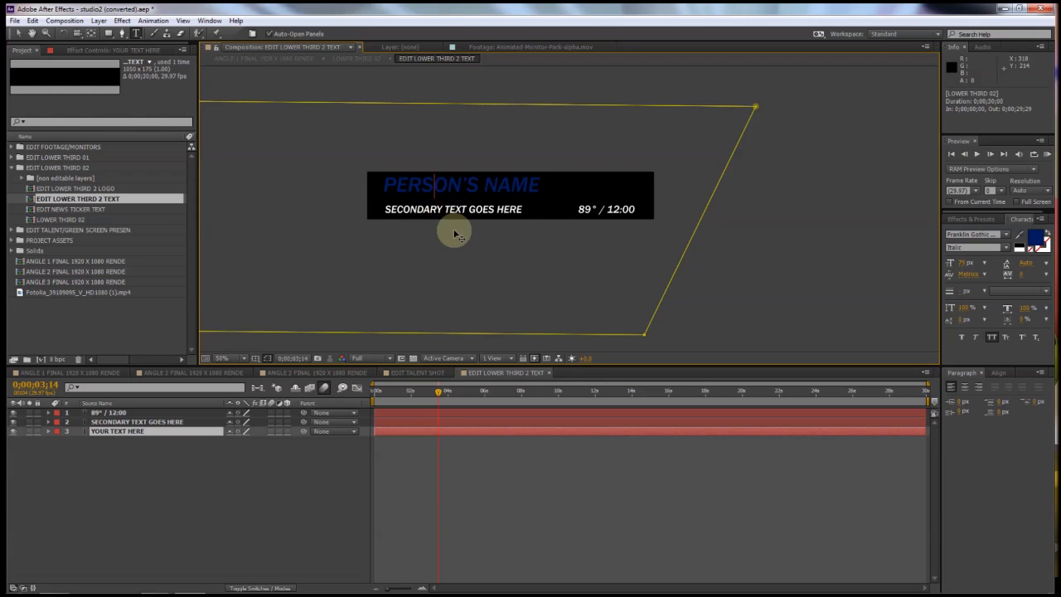
pyautogui.click(16, 33)
# Step: Replace the secondary line SECONDARY TEXT GOES HERE with "CHANGE TEXT HERE"
pyautogui.click(464, 213)
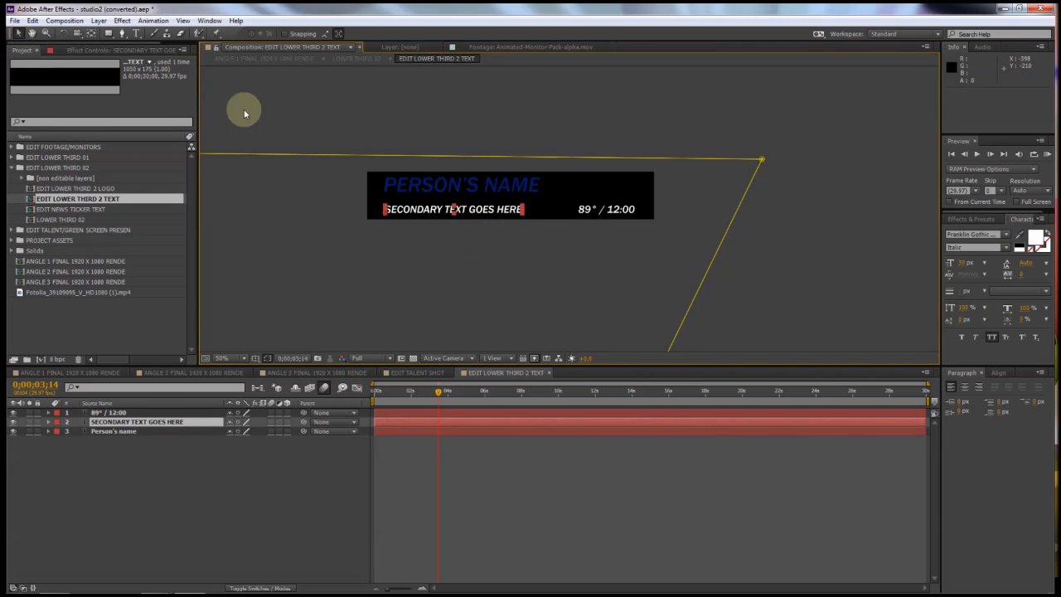
pyautogui.click(136, 33)
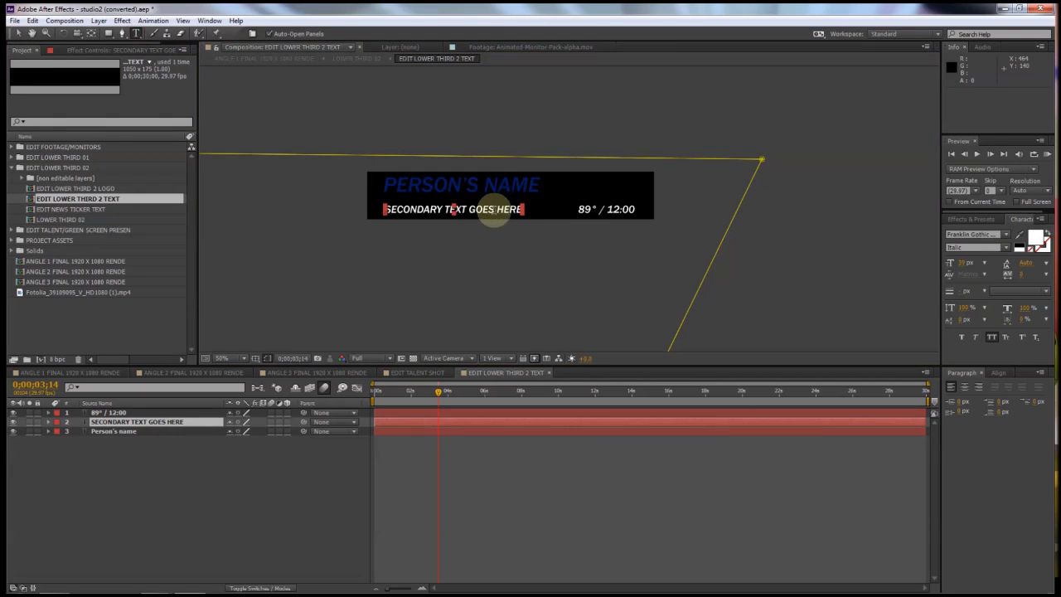
pyautogui.tripleClick(497, 211)
pyautogui.write('CHANGE TEXT HER')
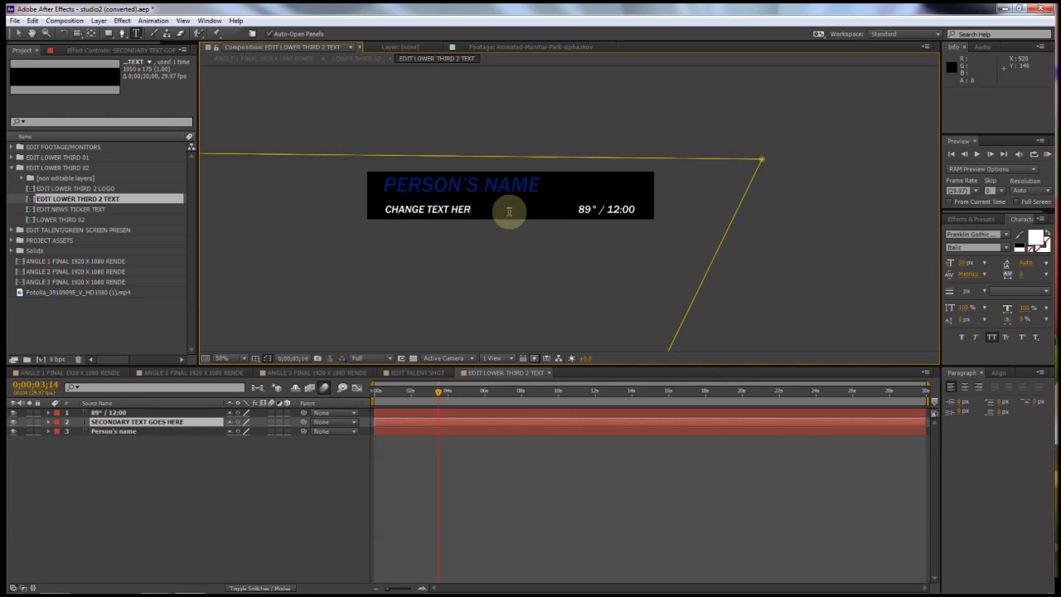
pyautogui.write('E')
pyautogui.click(16, 33)
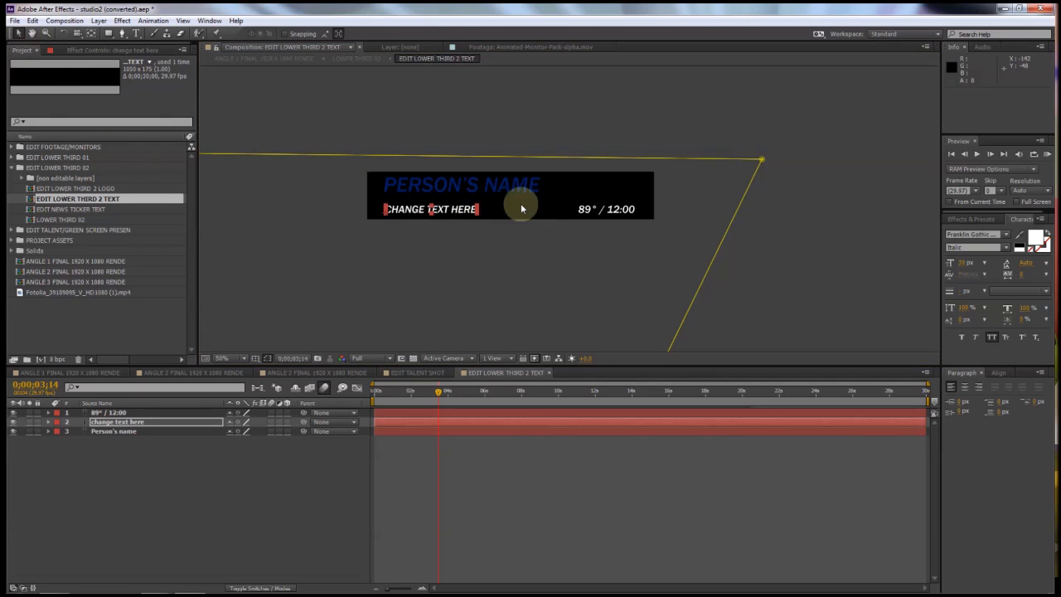
# Step: Hide the 89° / 12:00 text layer and return to the ANGLE 1 composition to view the edited lower third
pyautogui.click(587, 210)
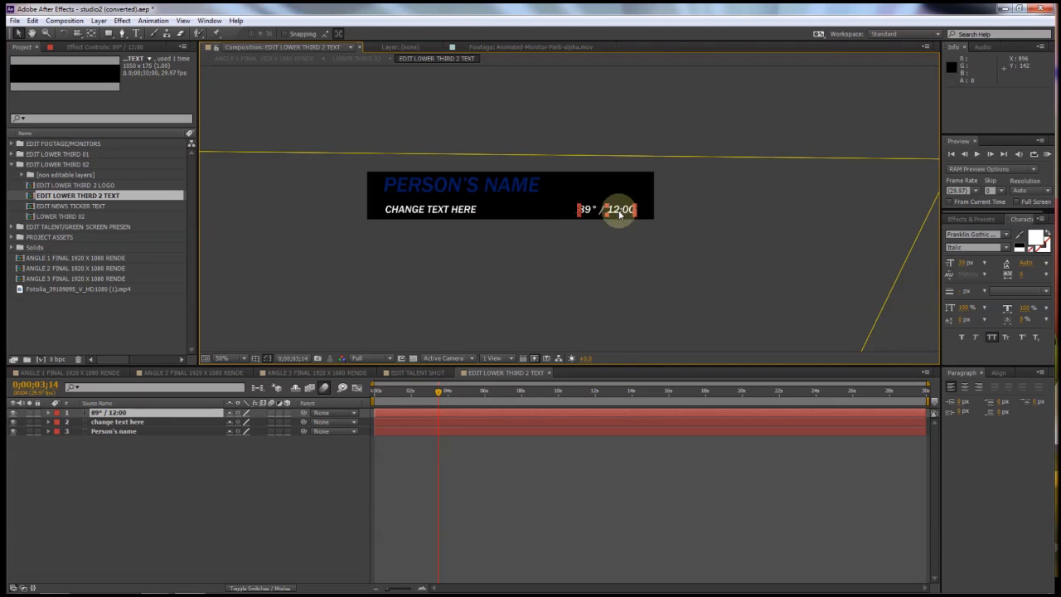
pyautogui.click(12, 412)
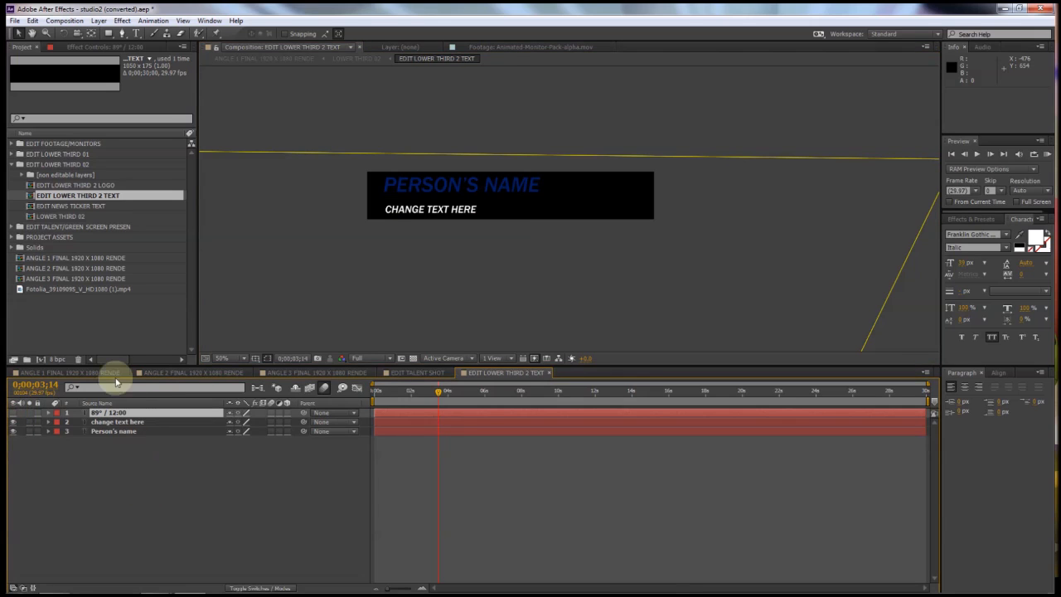
pyautogui.click(112, 373)
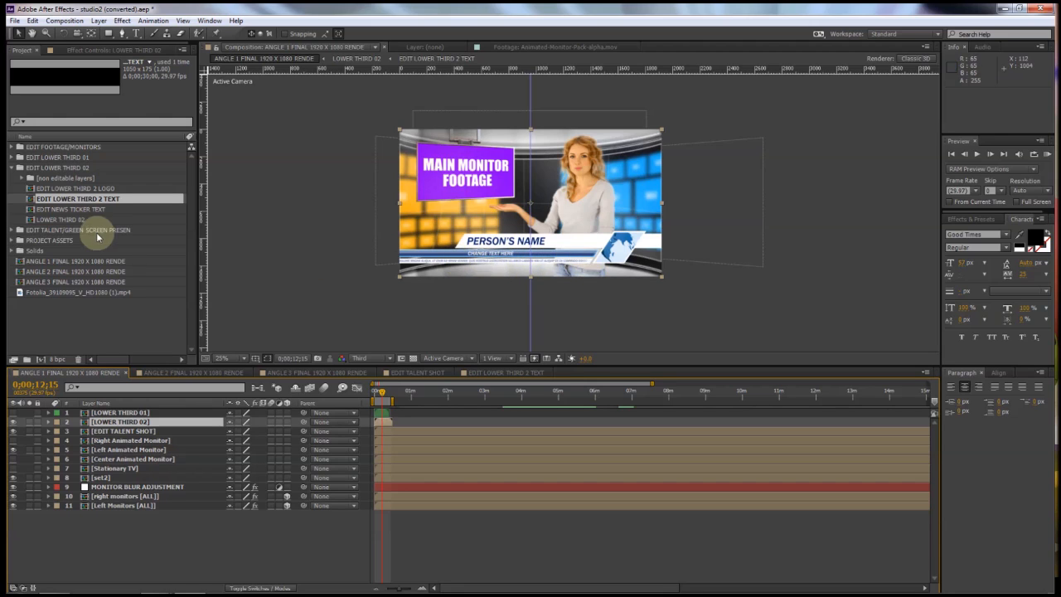
# Step: Open the EDIT NEWS TICKER TEXT composition, examine its scrolling ticker text up close, and return to the ANGLE 1 composition
pyautogui.click(31, 210)
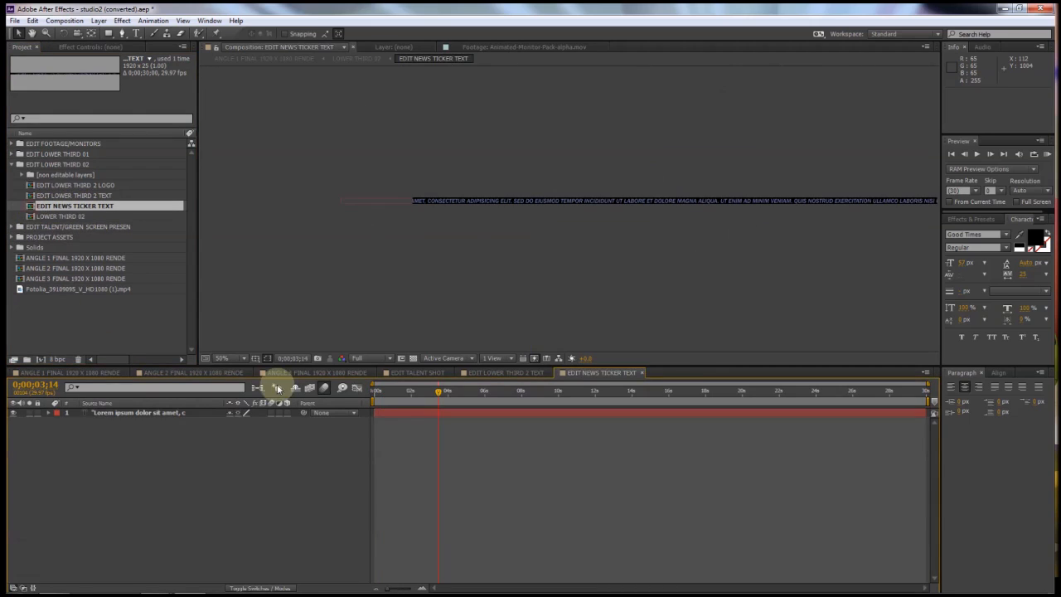
pyautogui.press('z')
pyautogui.keyDown('alt'); pyautogui.click(556, 265); pyautogui.keyUp('alt')
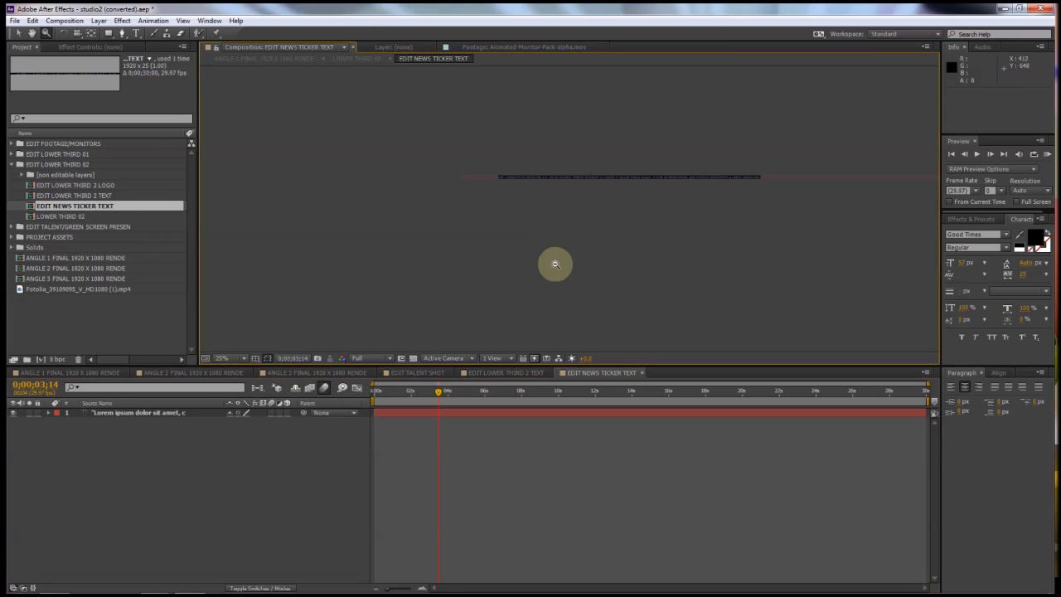
pyautogui.keyDown('alt'); pyautogui.click(728, 213); pyautogui.keyUp('alt')
pyautogui.click(595, 194)
pyautogui.click(489, 210)
pyautogui.click(420, 226)
pyautogui.moveTo(419, 226); pyautogui.dragTo(576, 259)
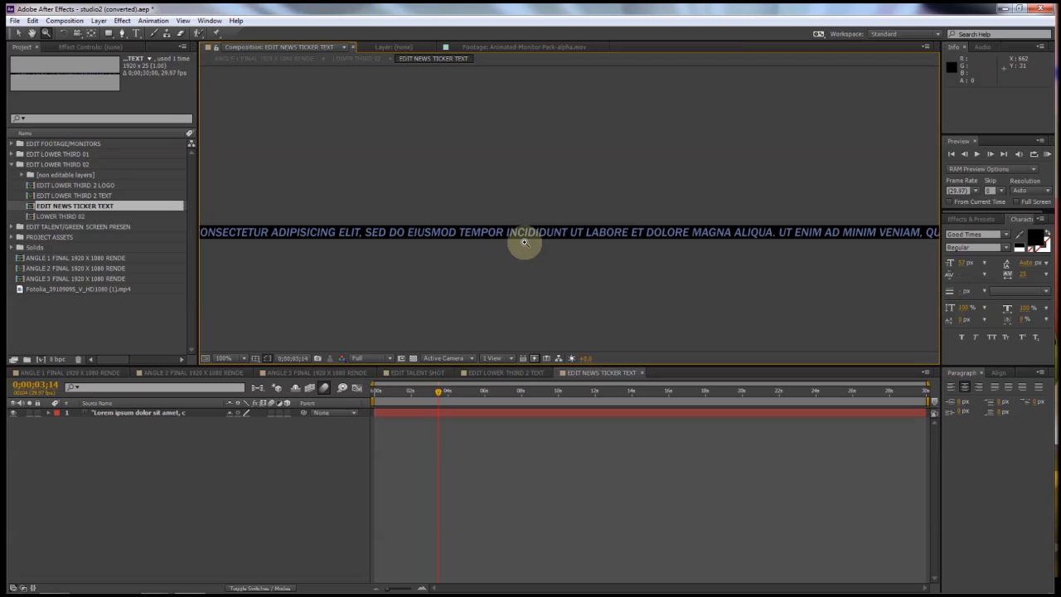
pyautogui.click(106, 374)
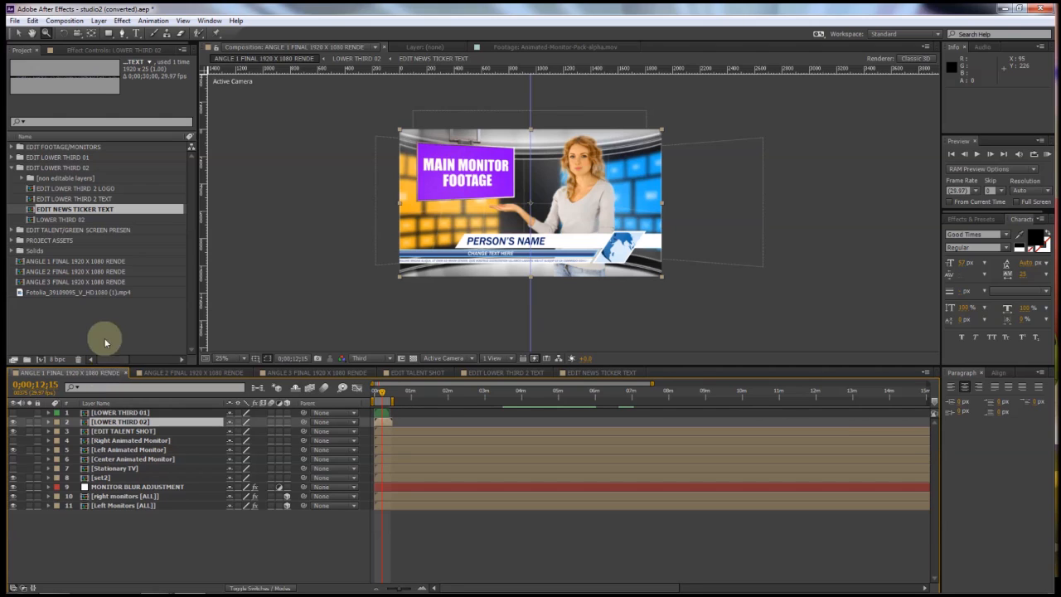
# Step: Open the EDIT LOWER THIRD 2 LOGO composition, hide and restore its earth_1.mov layers, and return to the ANGLE 1 composition
pyautogui.click(104, 188)
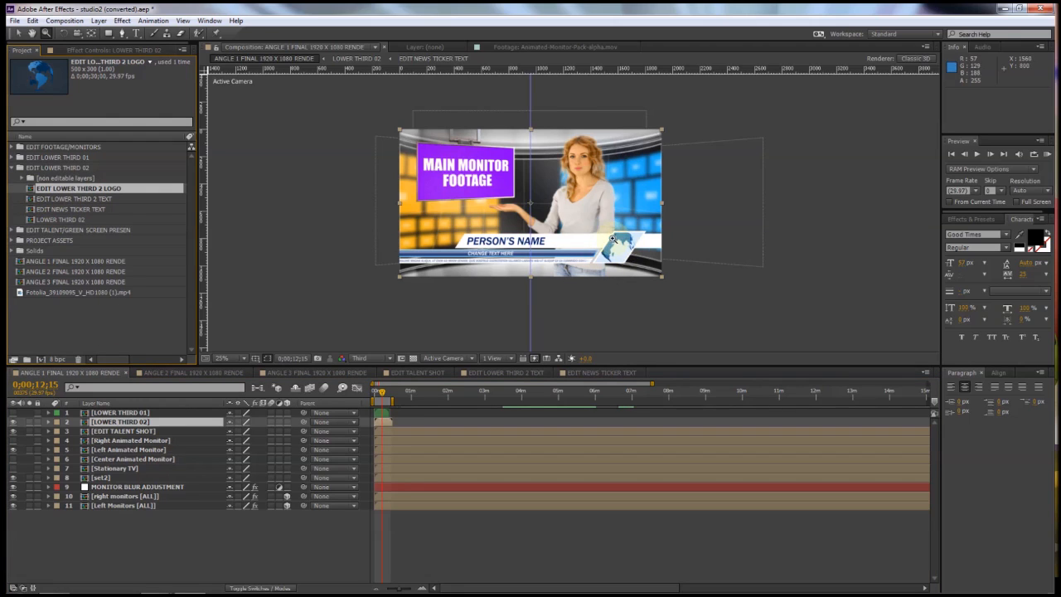
pyautogui.doubleClick(32, 190)
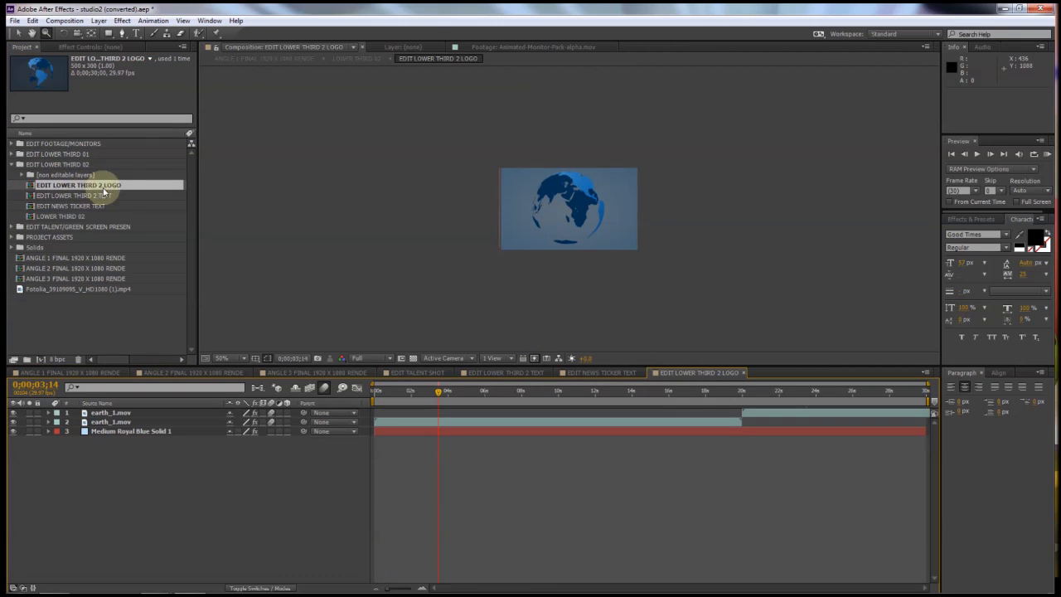
pyautogui.click(110, 421)
pyautogui.click(14, 423)
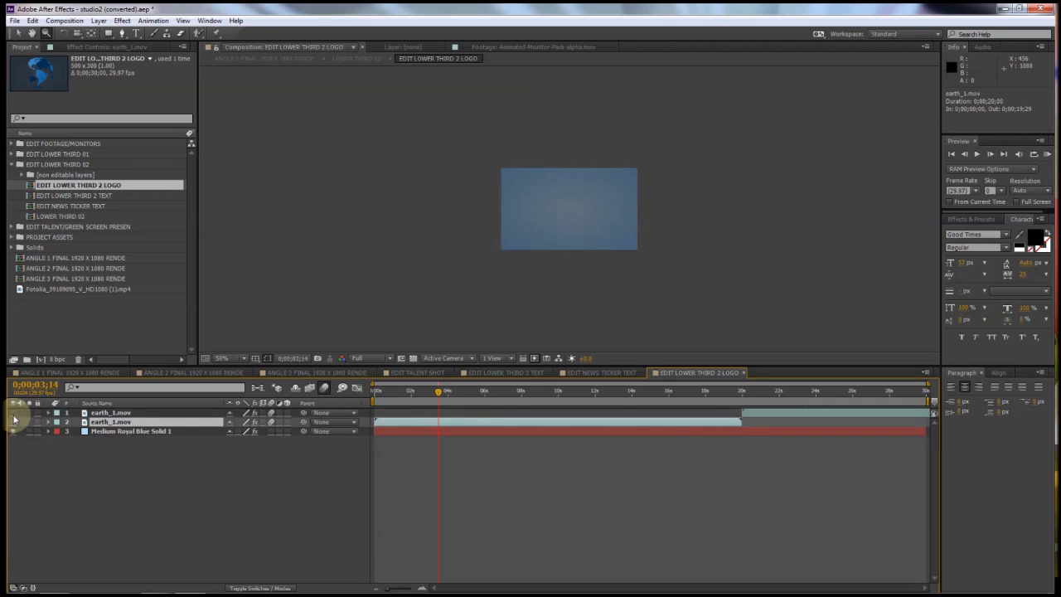
pyautogui.click(14, 423)
pyautogui.click(13, 423)
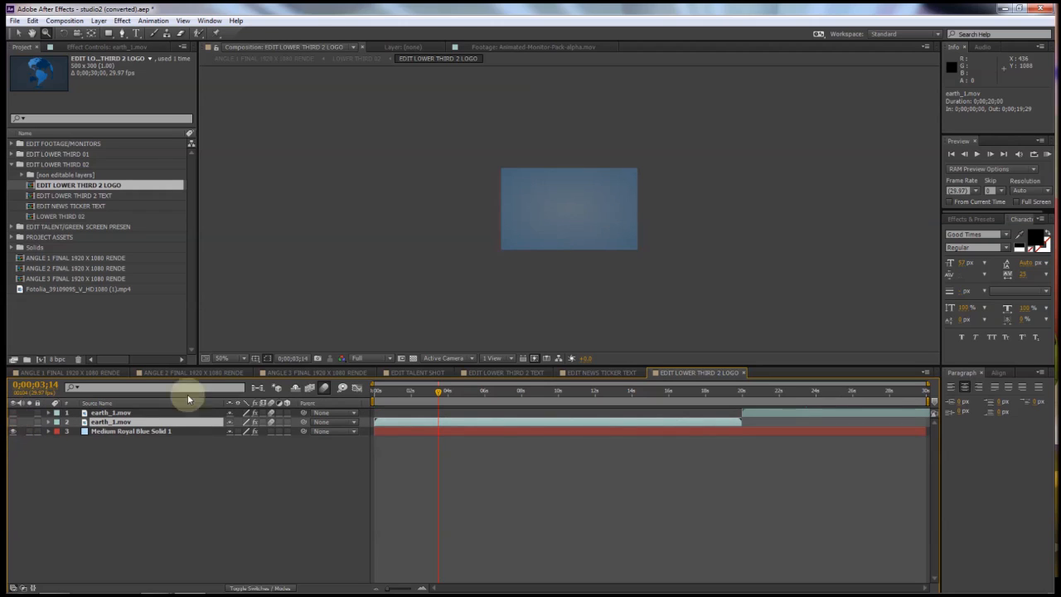
pyautogui.click(13, 422)
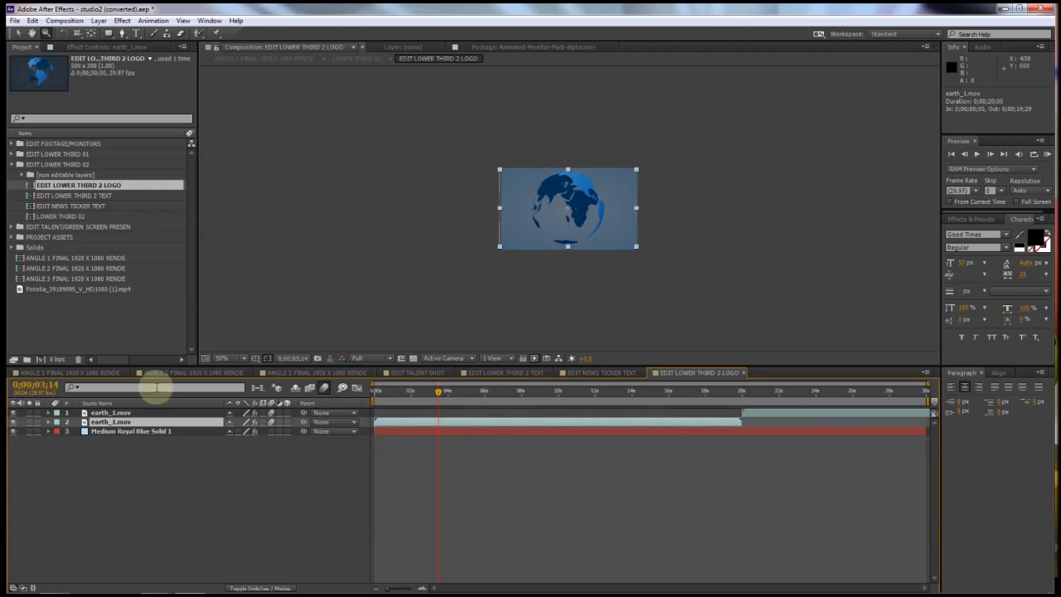
pyautogui.click(71, 372)
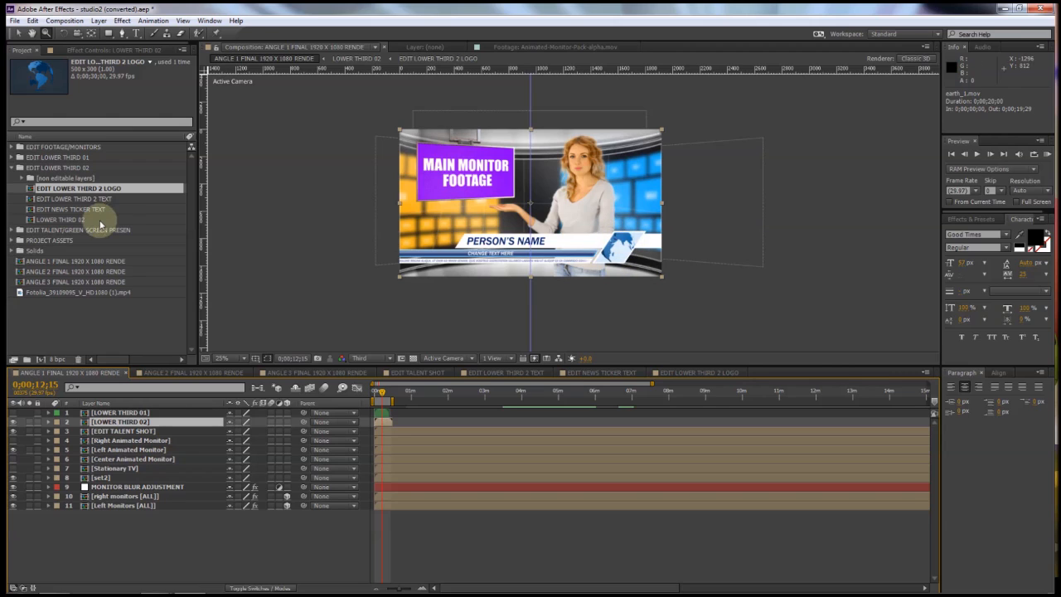
# Step: Hide the LOWER THIRD 02 layer and show the LOWER THIRD 01 layer in the ANGLE 1 composition
pyautogui.click(113, 412)
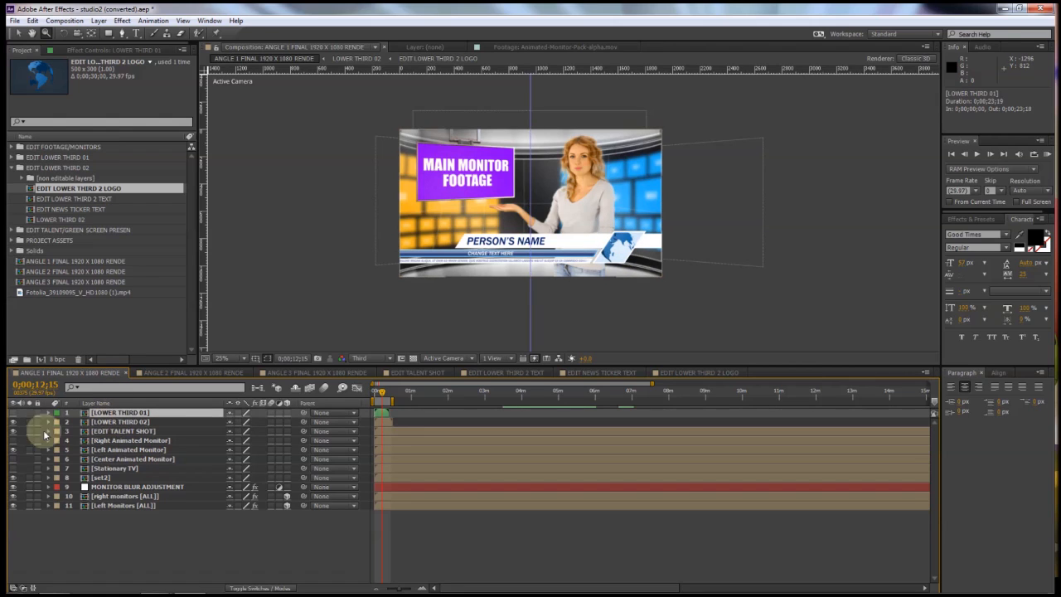
pyautogui.click(12, 422)
pyautogui.click(12, 412)
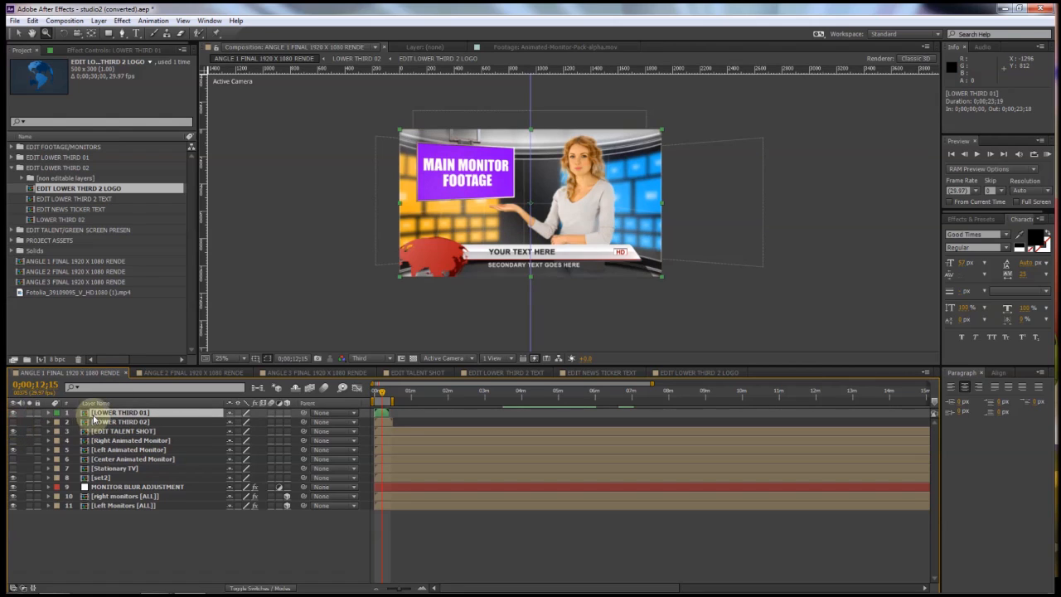
# Step: Collapse the EDIT LOWER THIRD 02 folder and open the EDIT TEXT LOWER THIRD 01 composition from the EDIT LOWER THIRD 01 folder
pyautogui.click(12, 167)
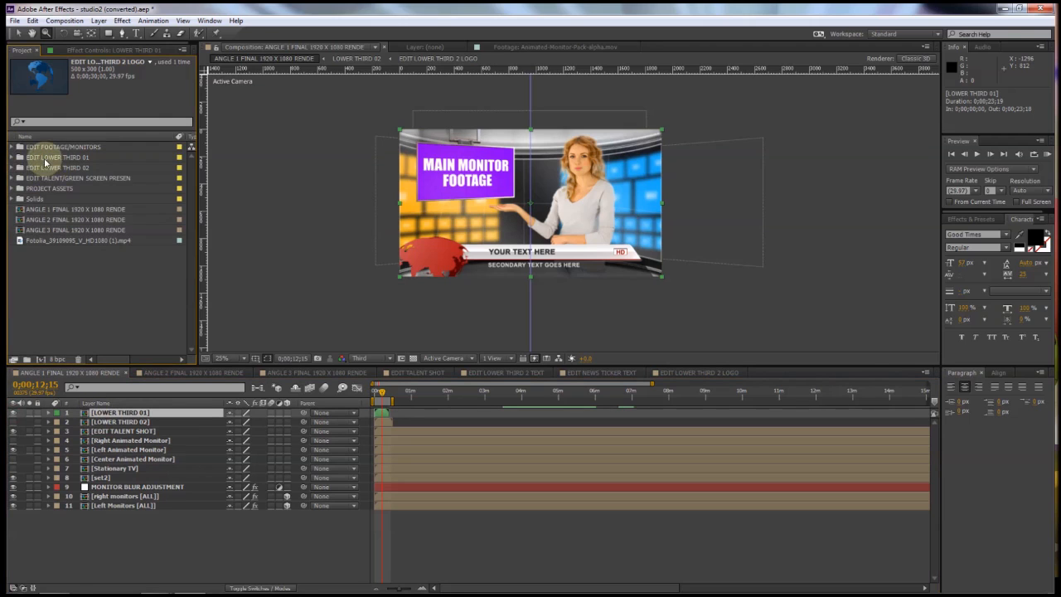
pyautogui.click(38, 157)
pyautogui.click(11, 158)
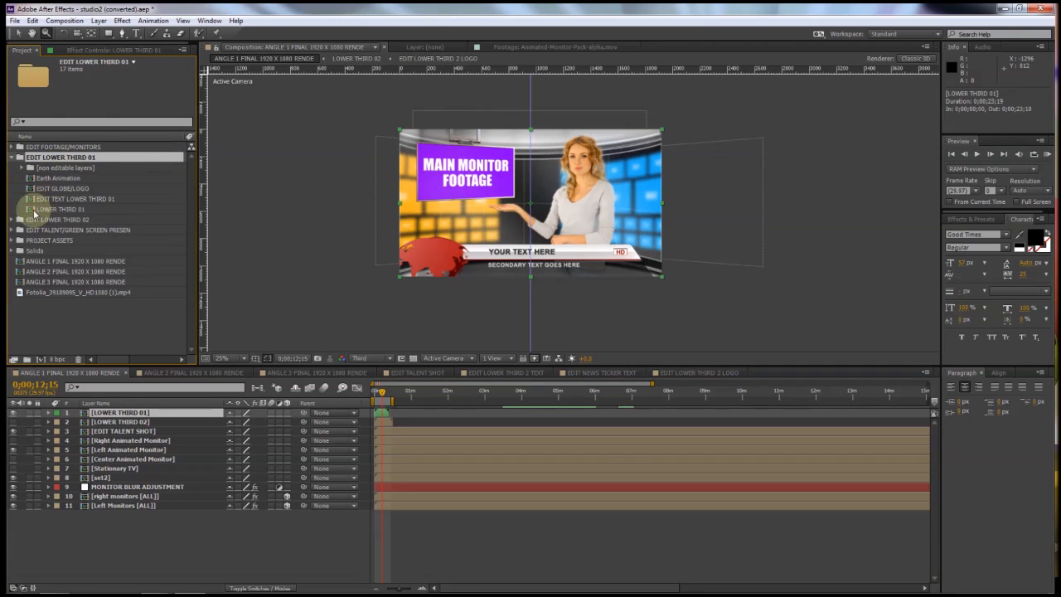
pyautogui.click(33, 209)
pyautogui.click(33, 200)
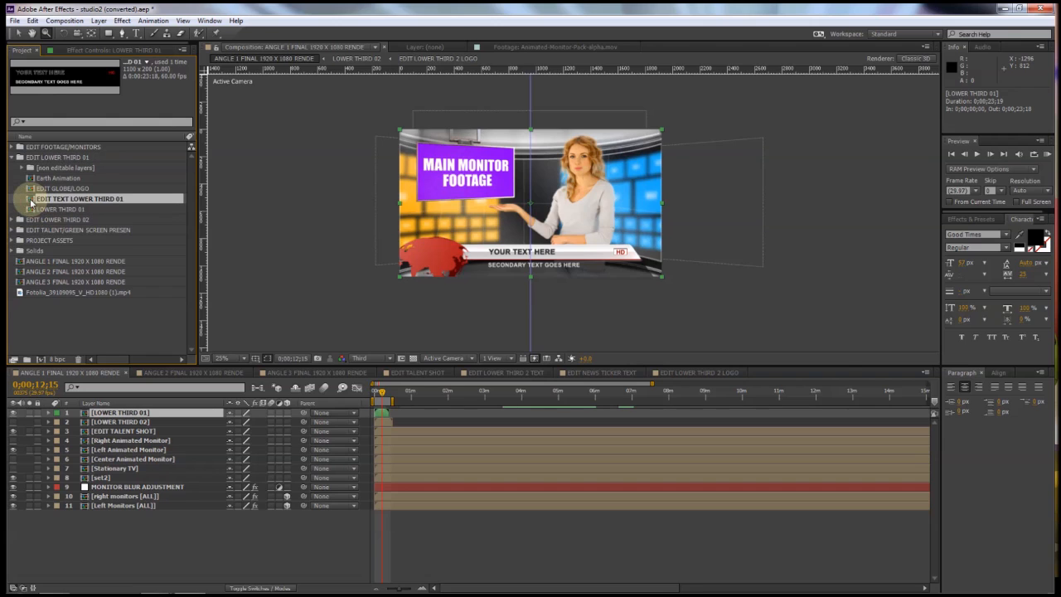
pyautogui.doubleClick(32, 200)
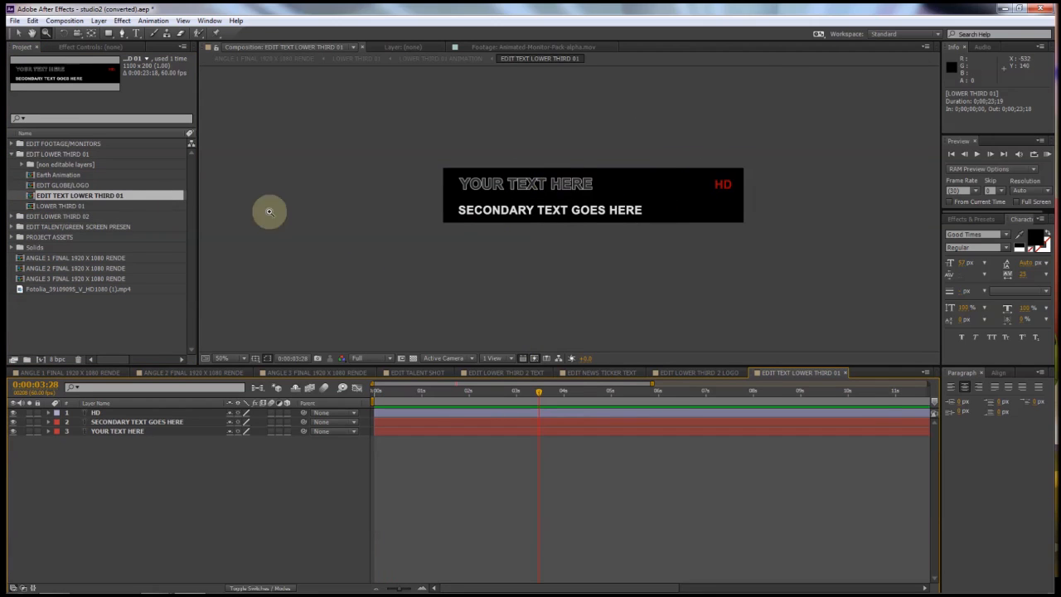
# Step: Preview the EDIT GLOBE/LOGO and LOWER THIRD 01 compositions, return to the ANGLE 1 composition, and collapse the EDIT LOWER THIRD 01 folder
pyautogui.click(50, 184)
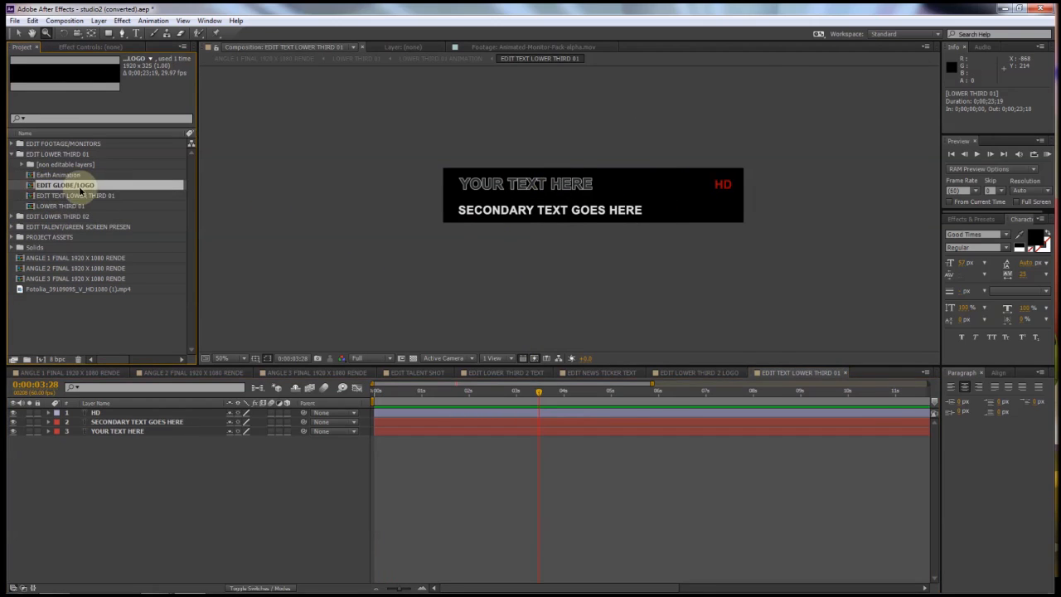
pyautogui.click(51, 206)
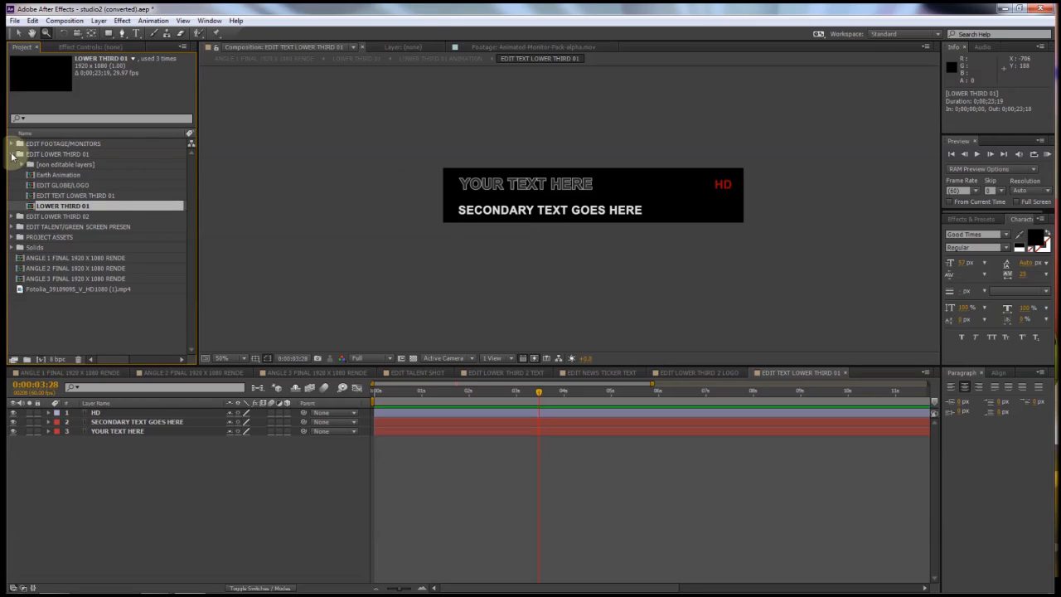
pyautogui.click(66, 372)
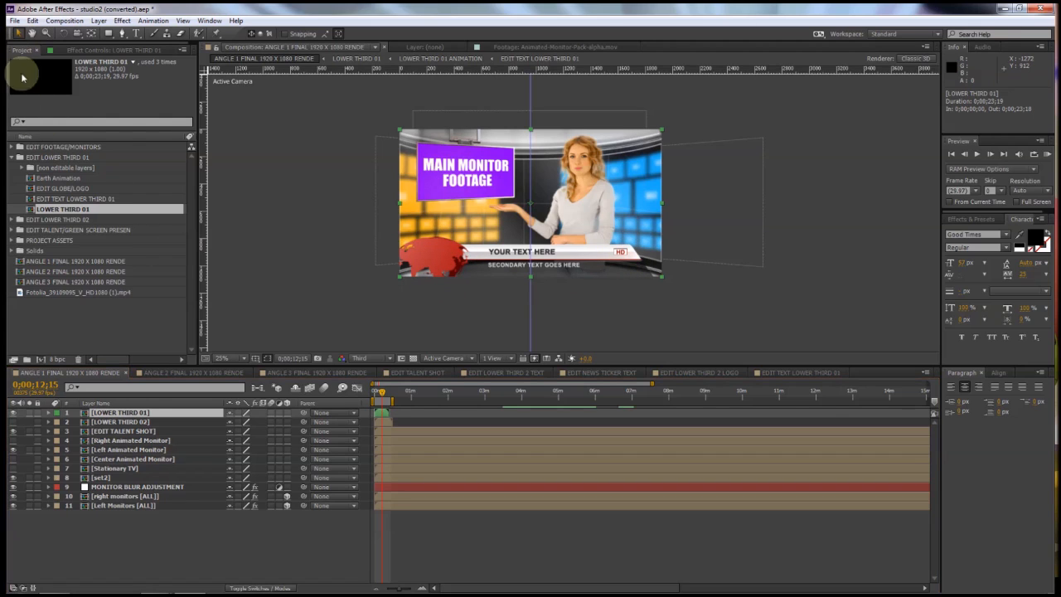
pyautogui.click(12, 161)
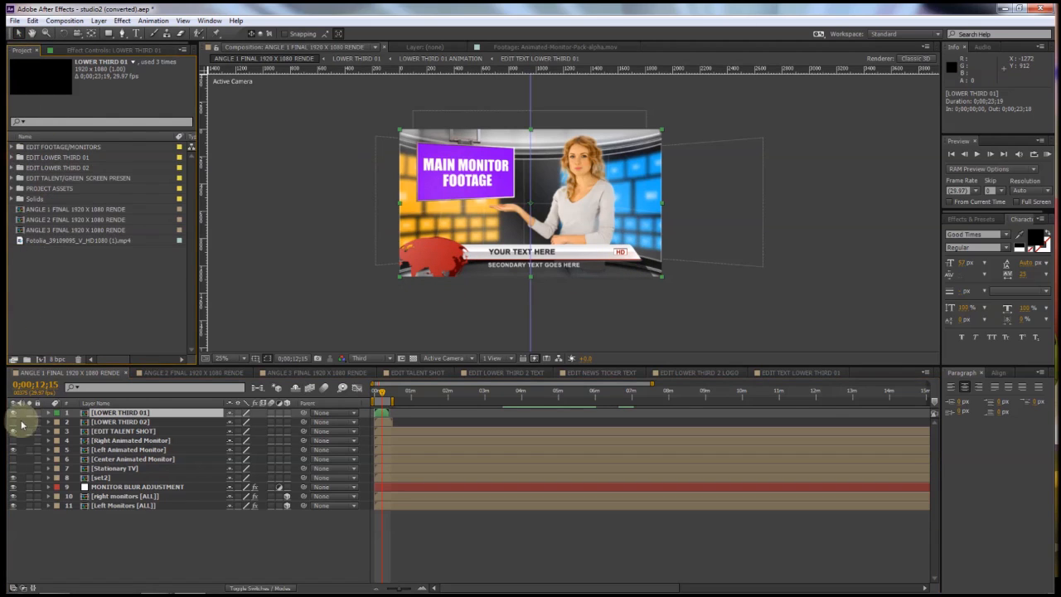
# Step: Hide the LOWER THIRD 01 layer and show the LOWER THIRD 02 layer in the ANGLE 1 composition
pyautogui.click(16, 417)
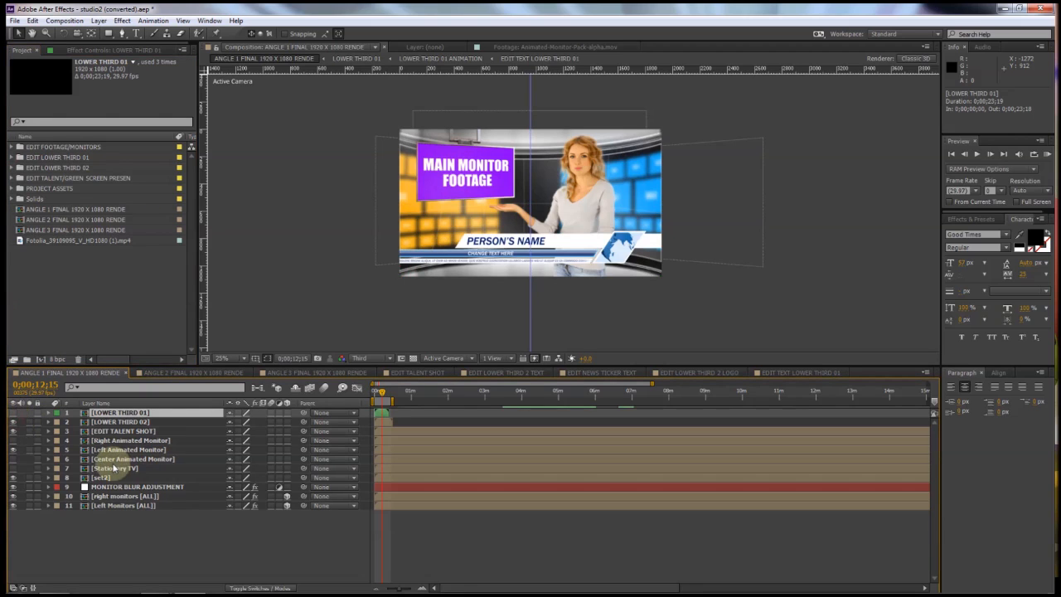
pyautogui.click(240, 545)
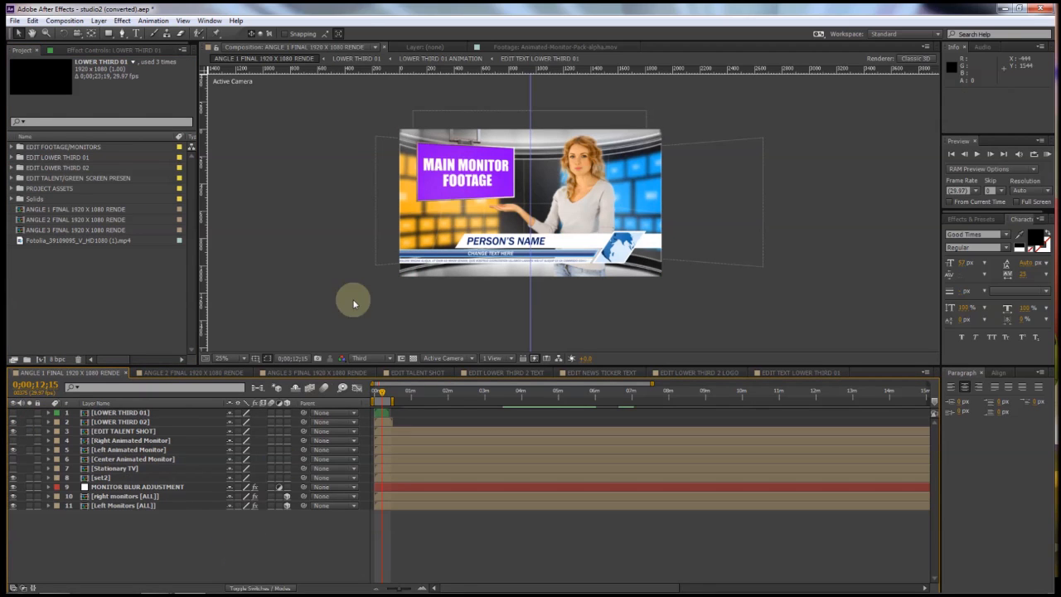
pyautogui.click(501, 157)
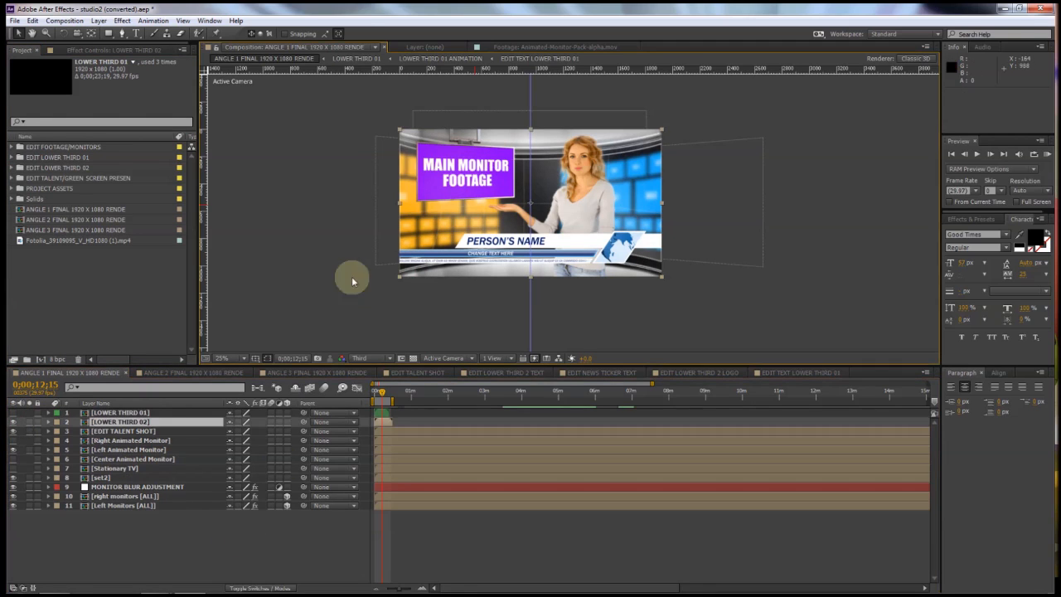
# Step: Nudge the Left Animated Monitor layer in the ANGLE 1 composition to position 996, 348
pyautogui.click(124, 450)
pyautogui.hotkey('shift', 'Right')
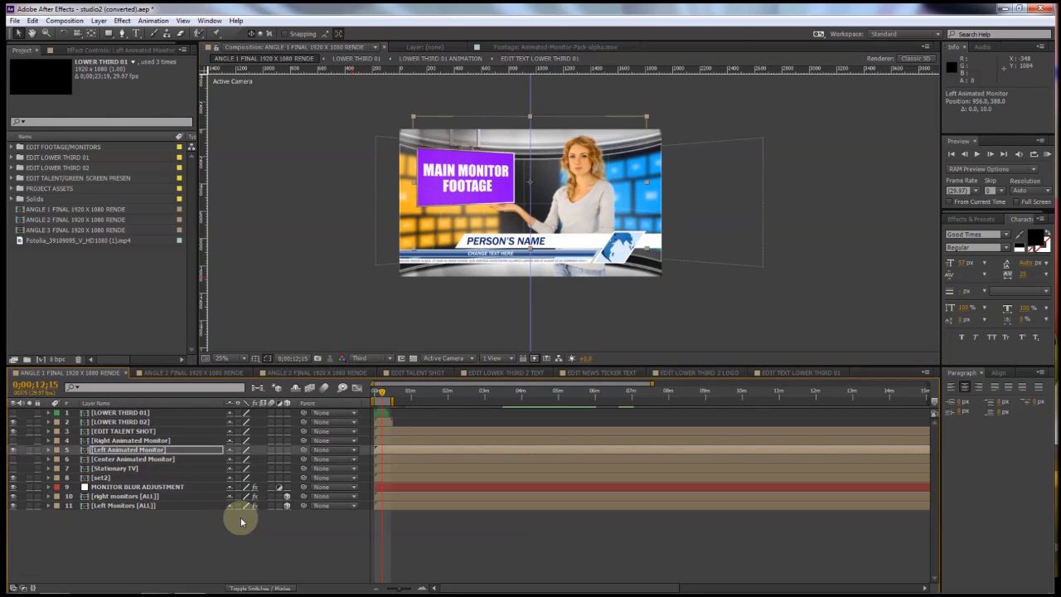
pyautogui.hotkey('shift', 'Up')
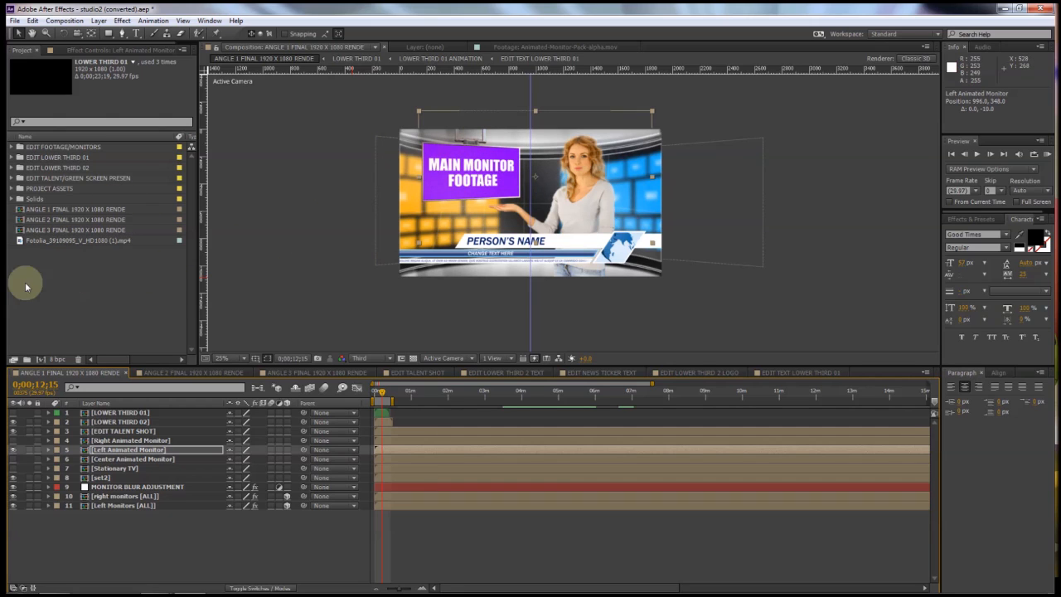
# Step: Expand the EDIT FOOTAGE/MONITORS folder and check its LEFT BACKGROUND MONITORS and RIGHT BACKGROUND MONITORS subfolders
pyautogui.click(44, 148)
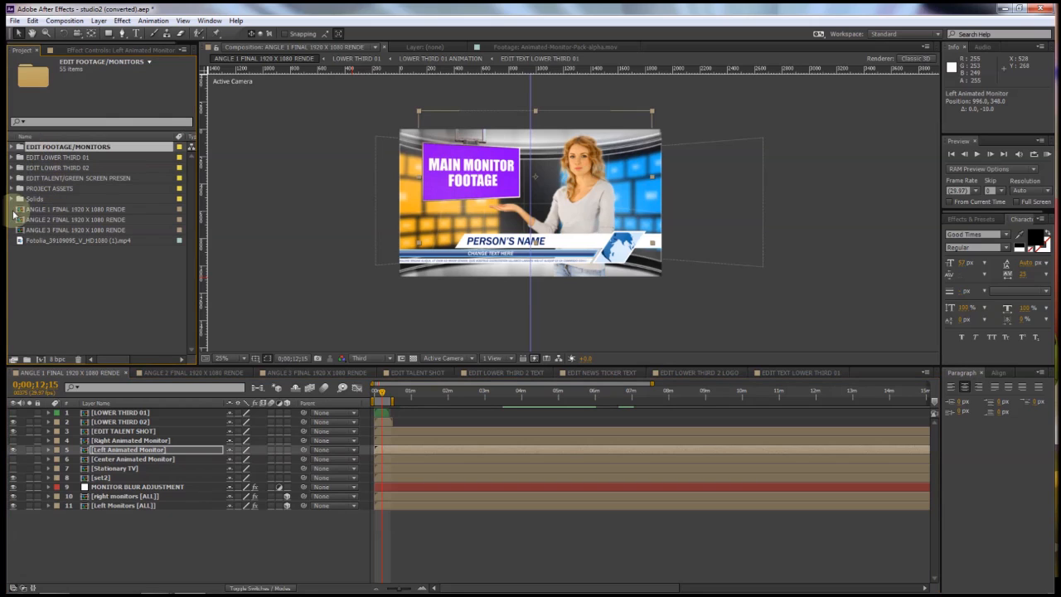
pyautogui.click(13, 146)
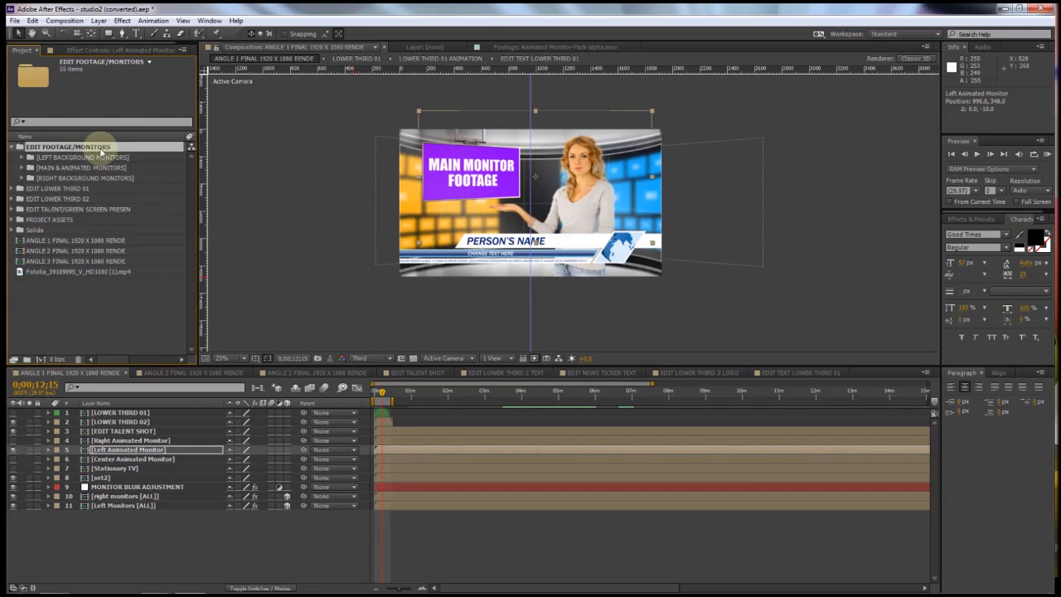
pyautogui.click(34, 158)
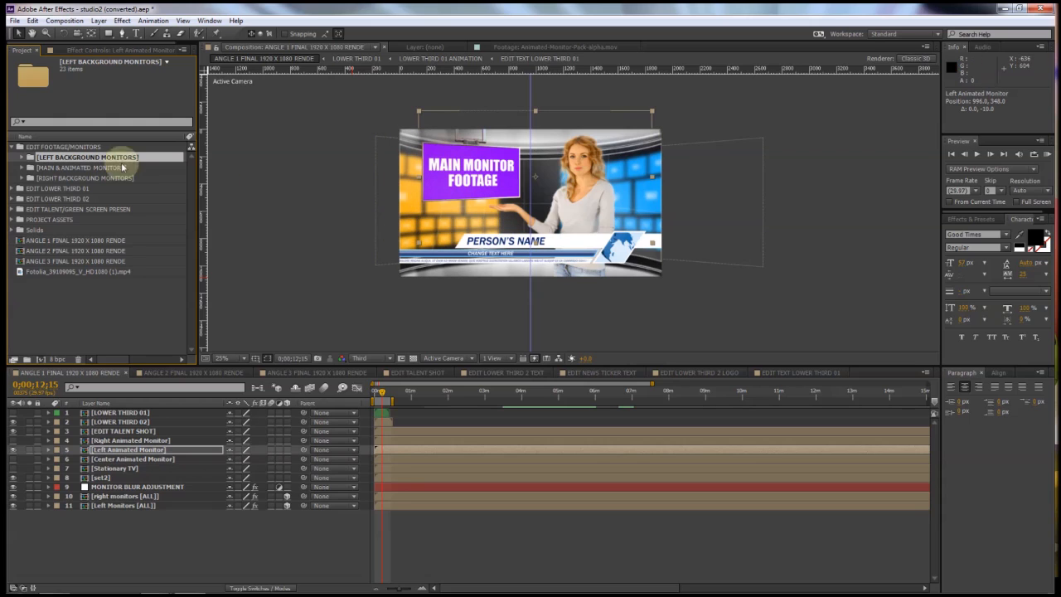
pyautogui.click(65, 177)
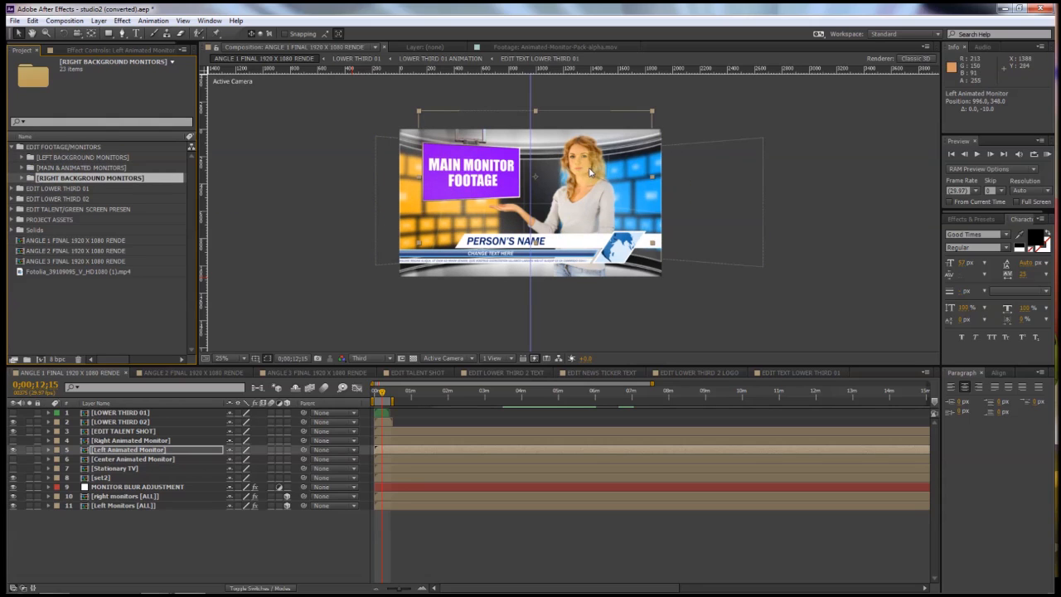
# Step: Open the EDIT MAIN MONITOR FOOTAGE composition from the MAIN & ANIMATED MONITORS folder
pyautogui.click(75, 168)
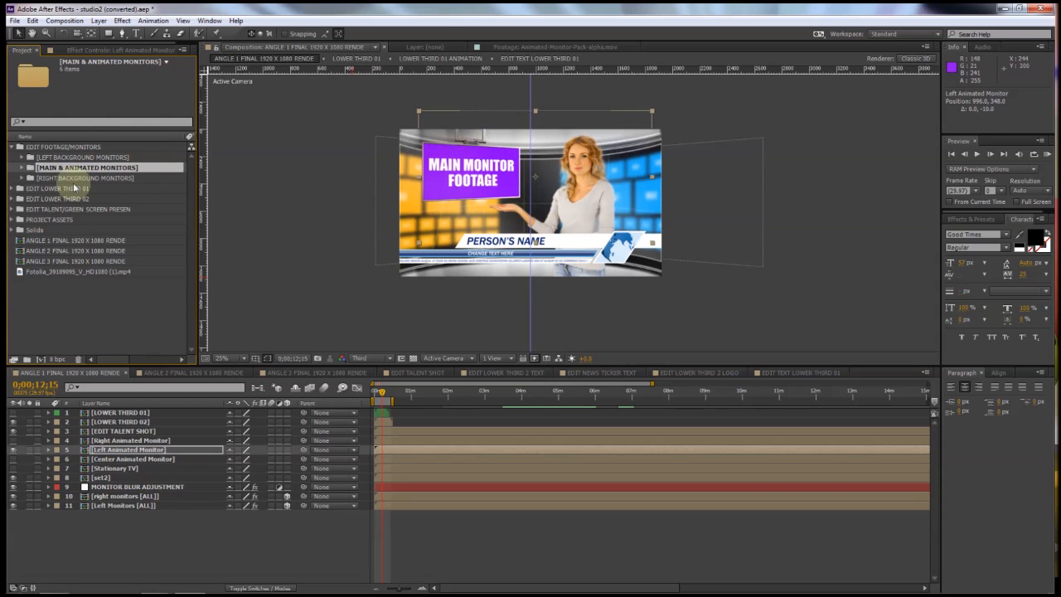
pyautogui.click(21, 168)
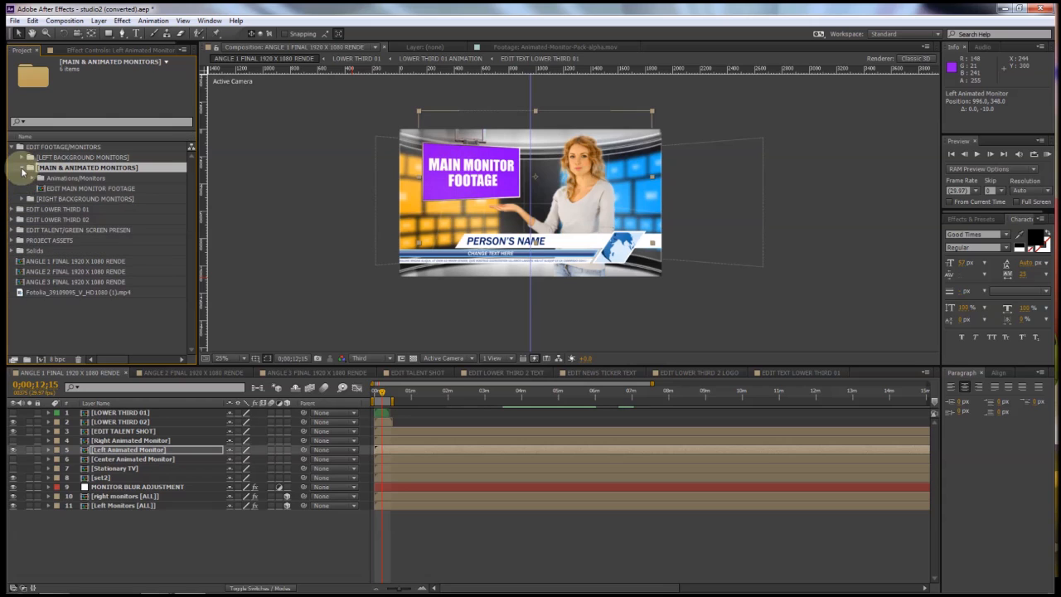
pyautogui.click(48, 189)
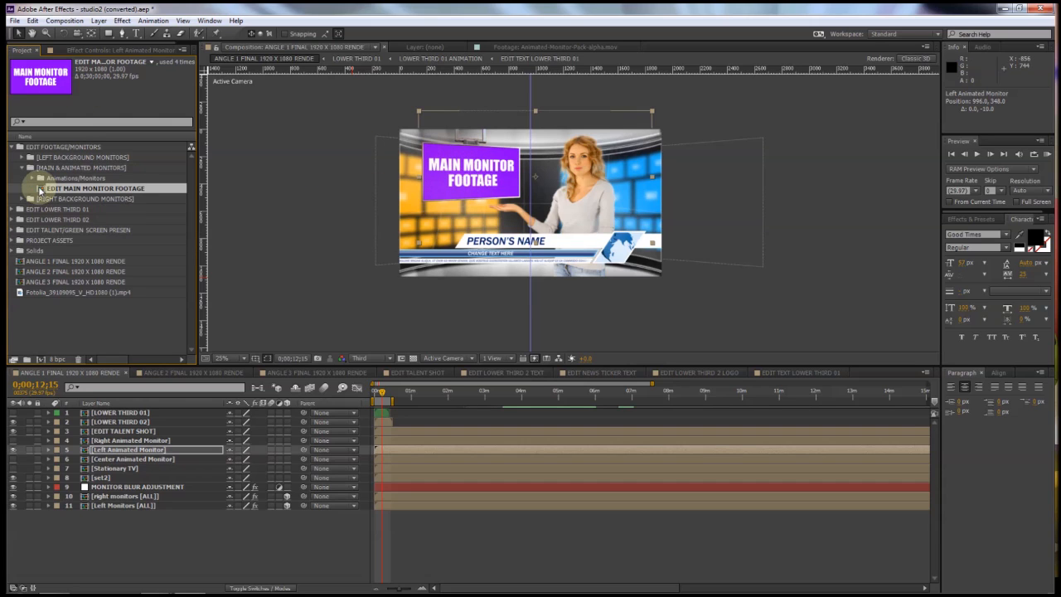
pyautogui.doubleClick(40, 190)
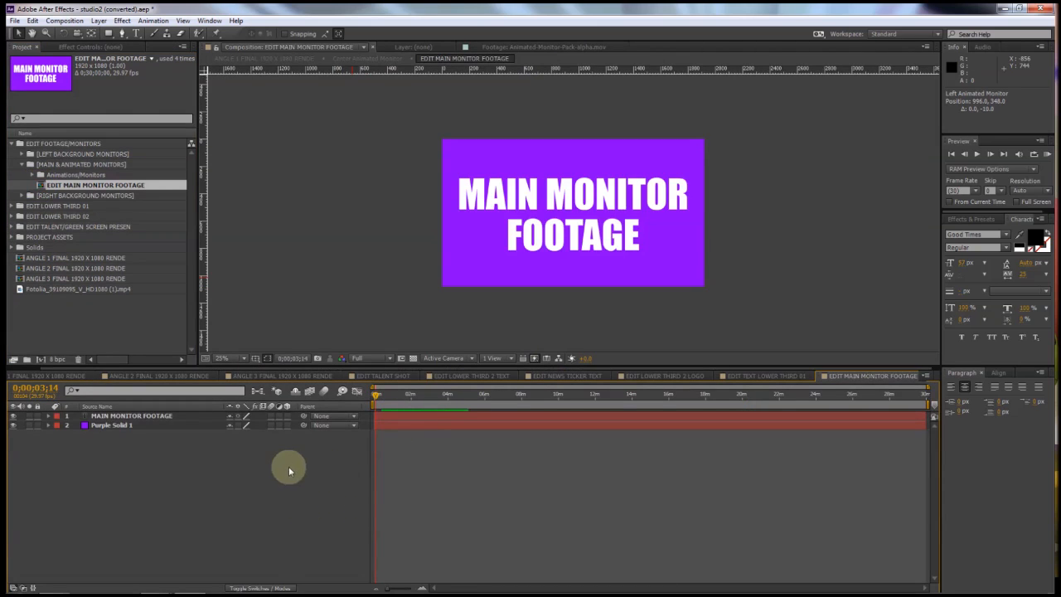
# Step: Hide and restore the MAIN MONITOR FOOTAGE text layer
pyautogui.click(13, 416)
pyautogui.click(14, 416)
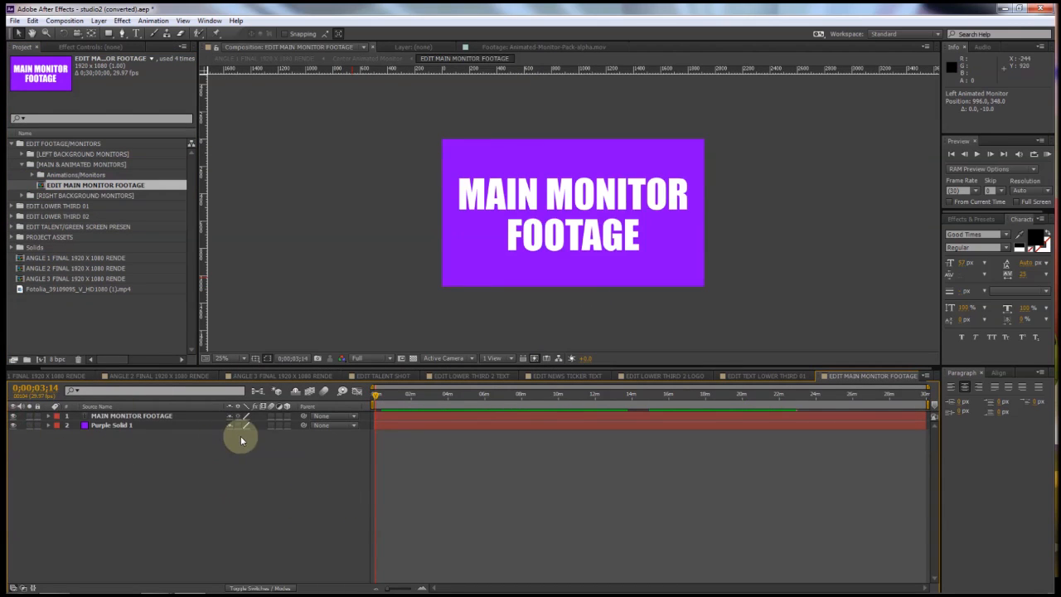
pyautogui.click(196, 417)
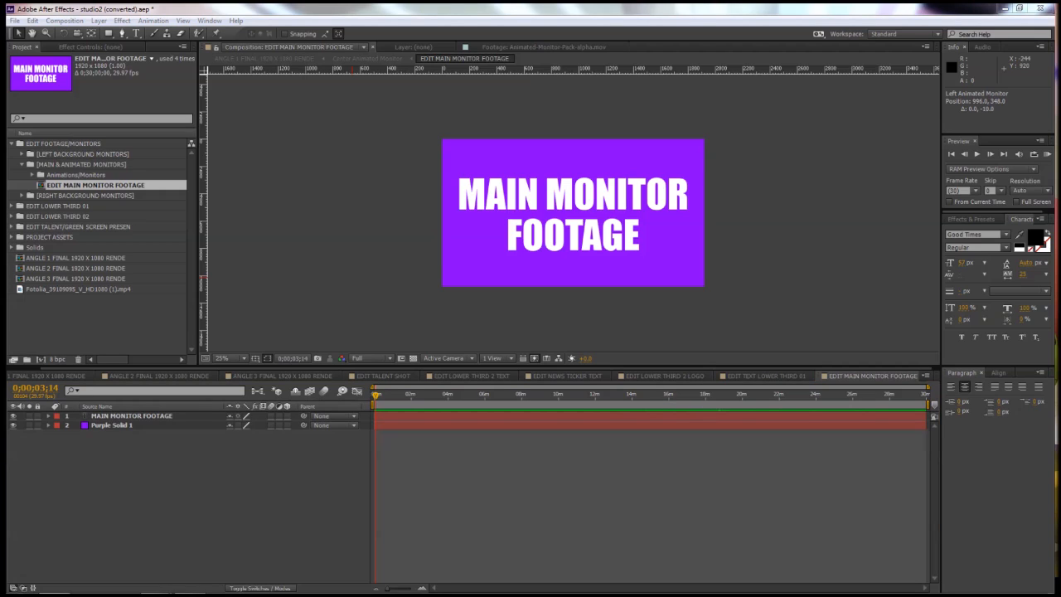
# Step: Import breakingNews04.mov, place it as the uppermost layer of EDIT MAIN MONITOR FOOTAGE, and toggle its visibility off and on
pyautogui.click(26, 324)
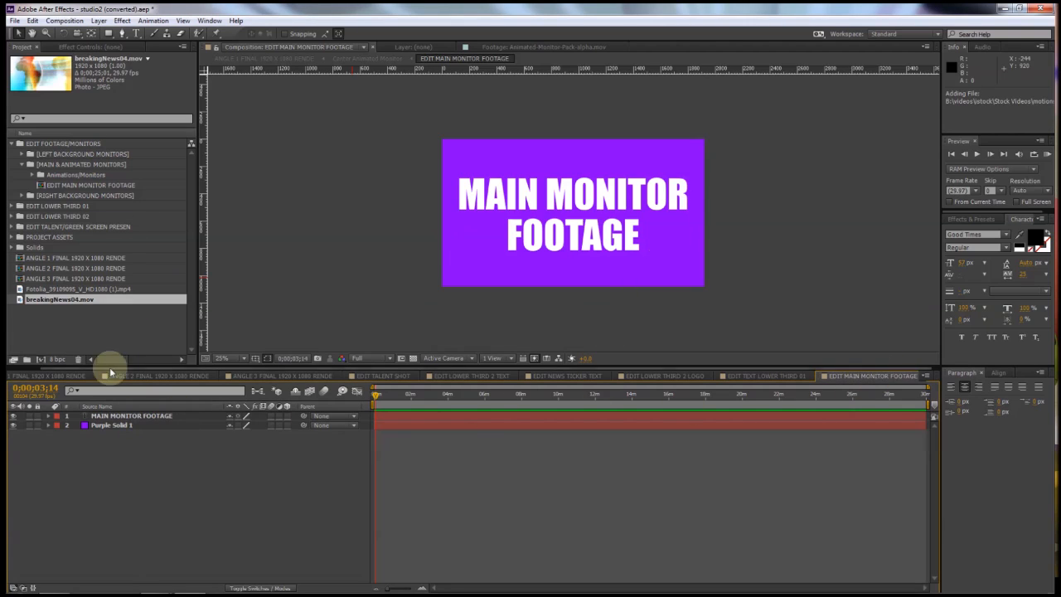
pyautogui.moveTo(20, 300); pyautogui.dragTo(51, 416)
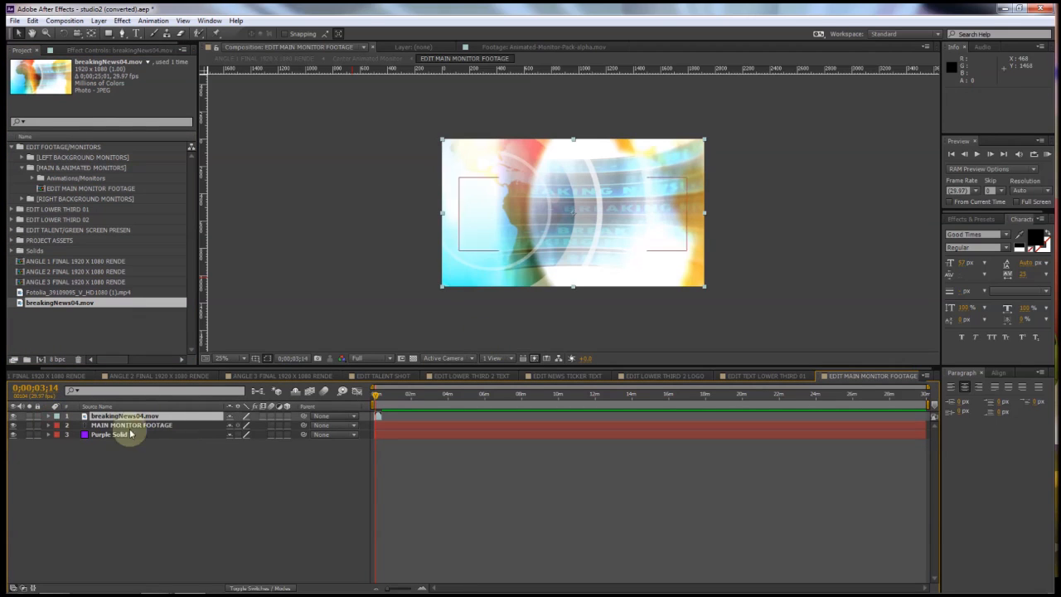
pyautogui.click(13, 417)
pyautogui.click(13, 416)
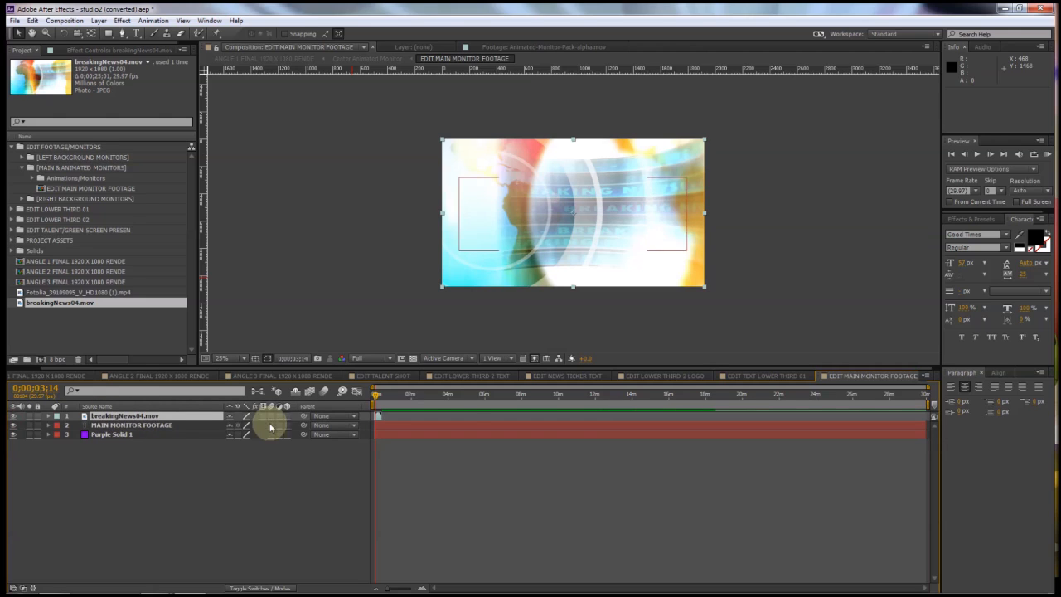
# Step: Return to the ANGLE 1 composition at 0;00;08;00 and collapse the MAIN & ANIMATED MONITORS folder
pyautogui.moveTo(468, 404); pyautogui.dragTo(373, 398)
pyautogui.click(39, 377)
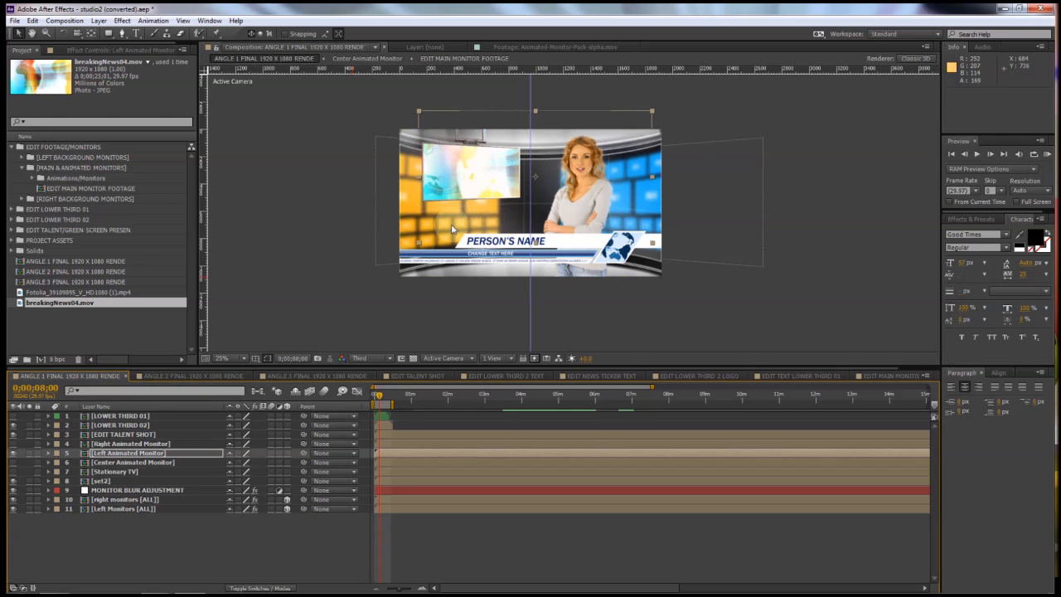
pyautogui.click(23, 167)
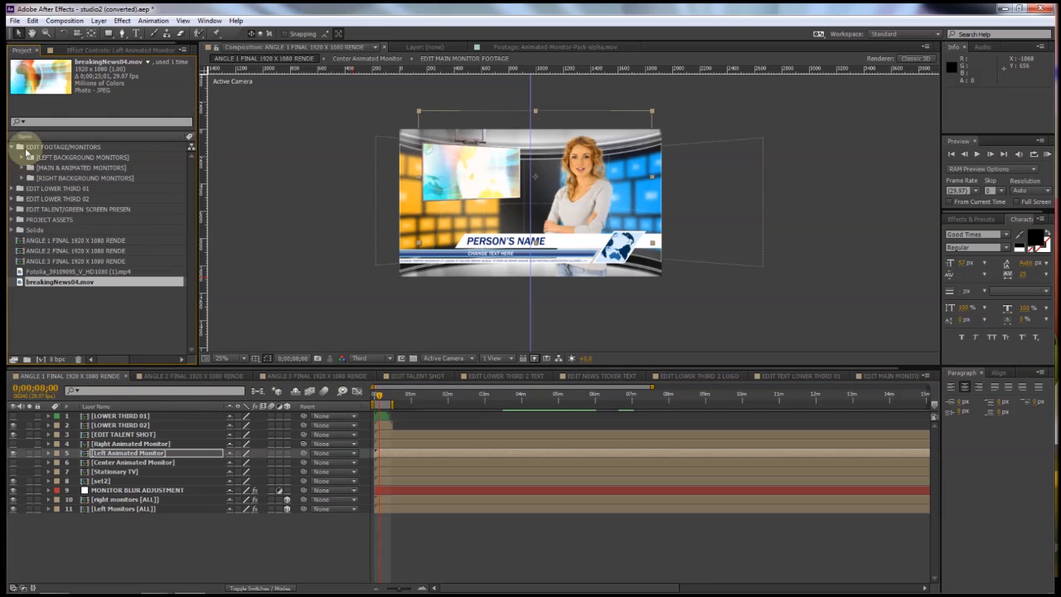
# Step: Expand the LEFT BACKGROUND MONITORS folder and look through its bg-video compositions, previewing bg-video-22
pyautogui.click(33, 147)
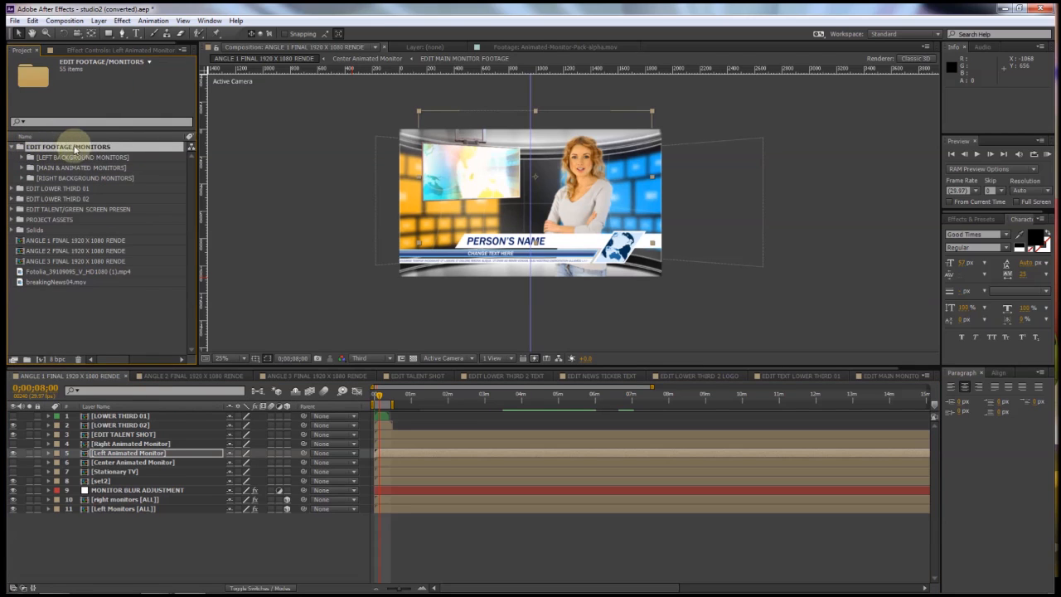
pyautogui.click(34, 157)
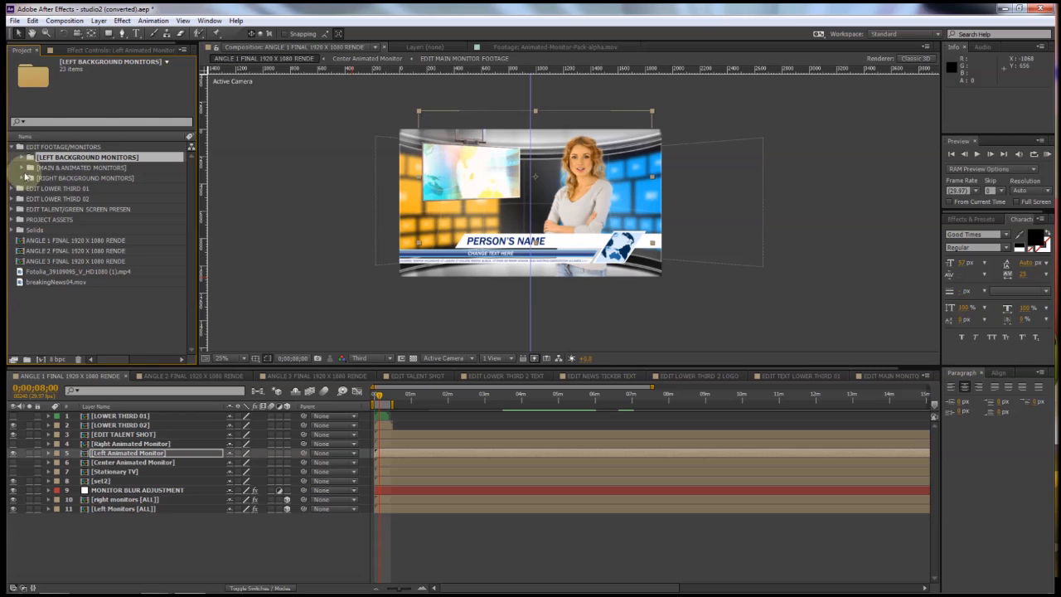
pyautogui.click(22, 159)
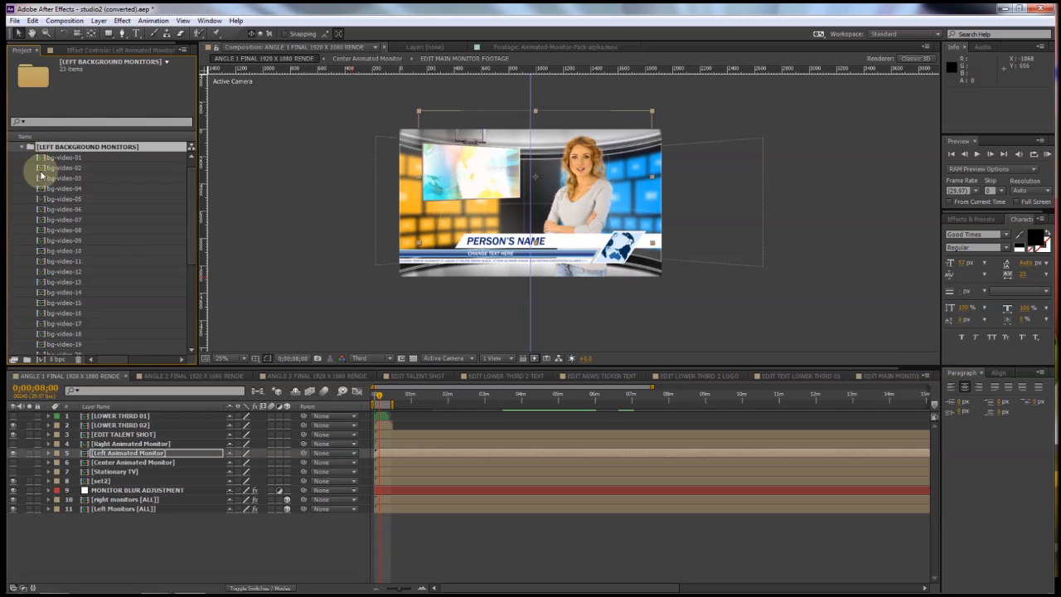
pyautogui.scroll(-3, 184, 239)
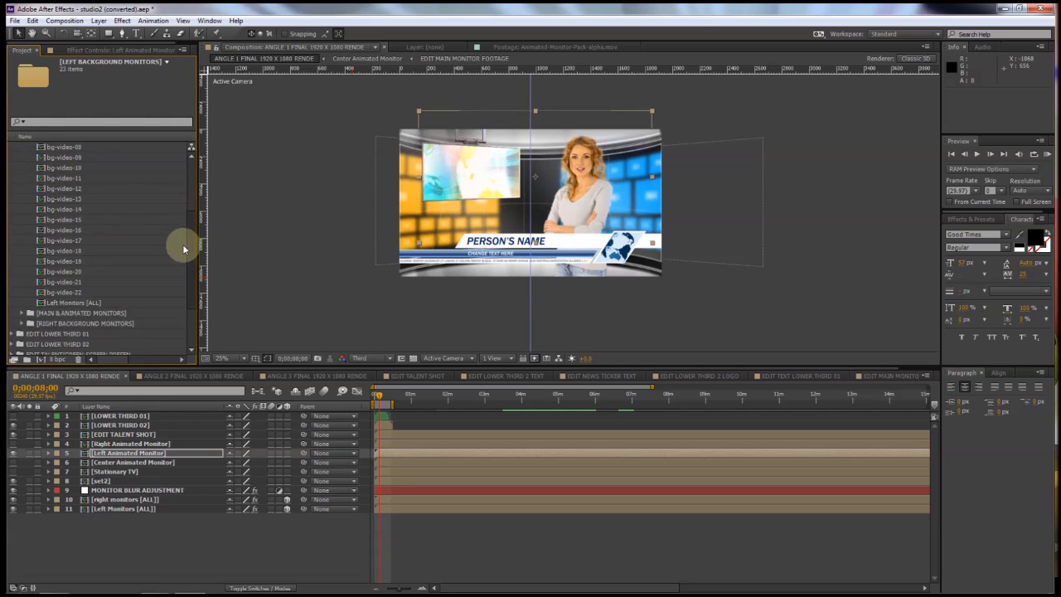
pyautogui.click(58, 282)
pyautogui.moveTo(189, 269); pyautogui.dragTo(188, 218)
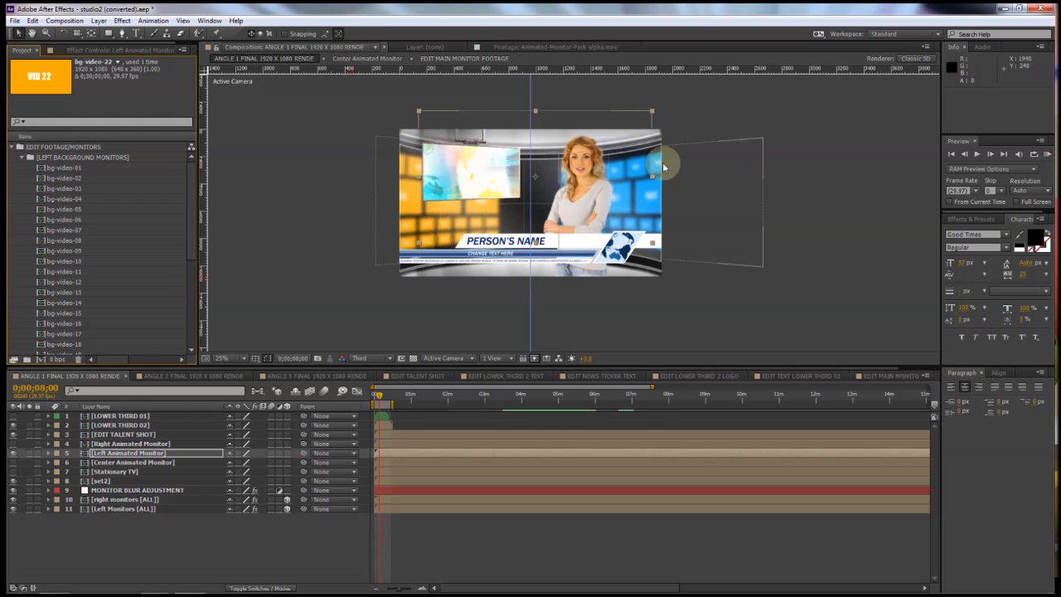
# Step: Collapse LEFT BACKGROUND MONITORS, preview bg-video-01 in the RIGHT BACKGROUND MONITORS folder, and collapse that folder too
pyautogui.click(22, 158)
pyautogui.click(23, 177)
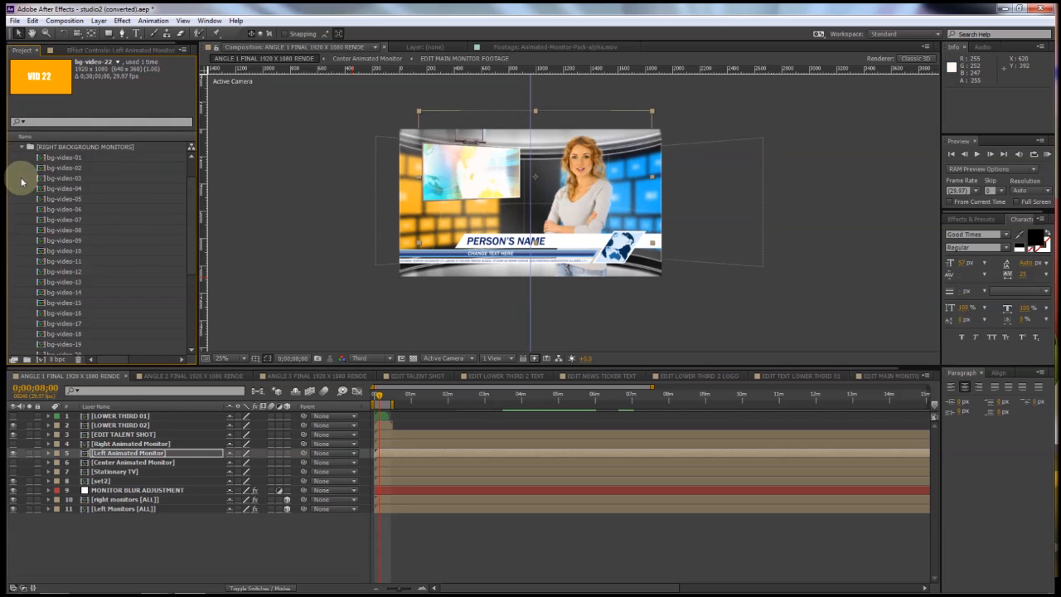
pyautogui.click(42, 160)
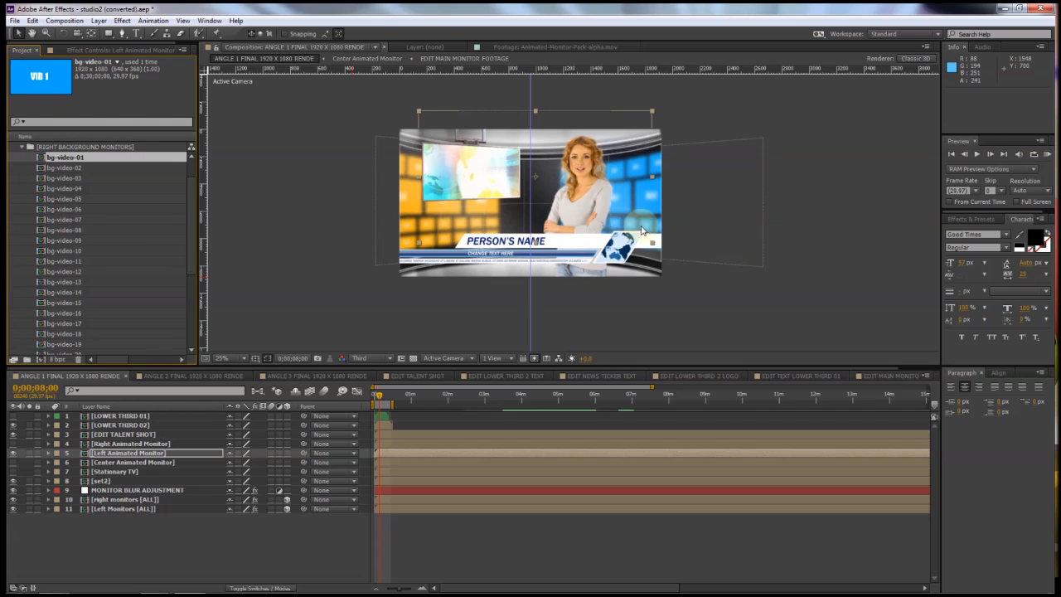
pyautogui.click(22, 147)
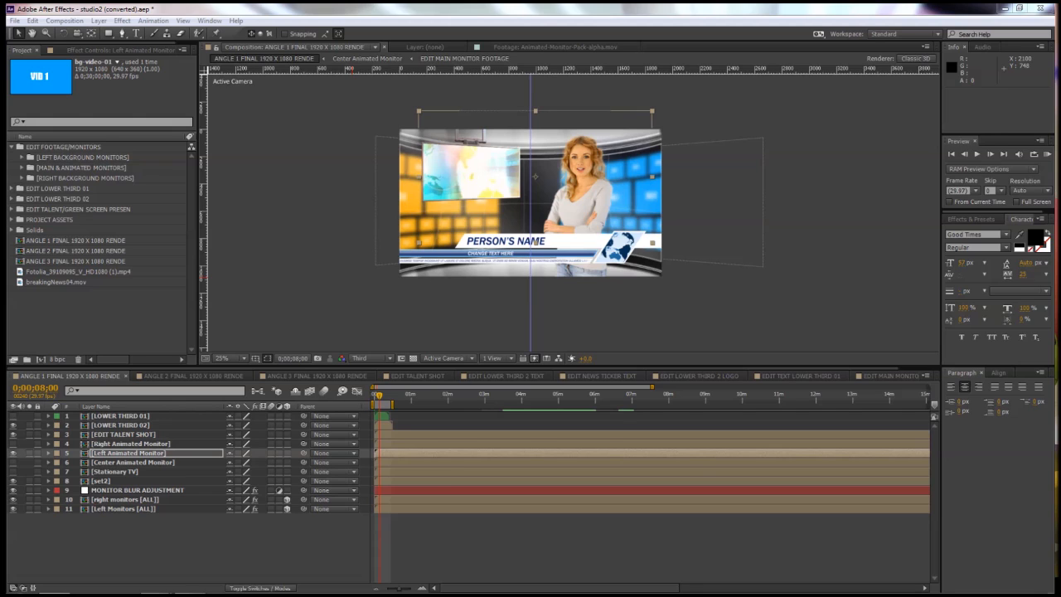
# Step: Import MVI_0466.MOV into the project and open the bg-video-01 composition from the LEFT BACKGROUND MONITORS folder
pyautogui.moveTo(1025, 291); pyautogui.dragTo(77, 326)
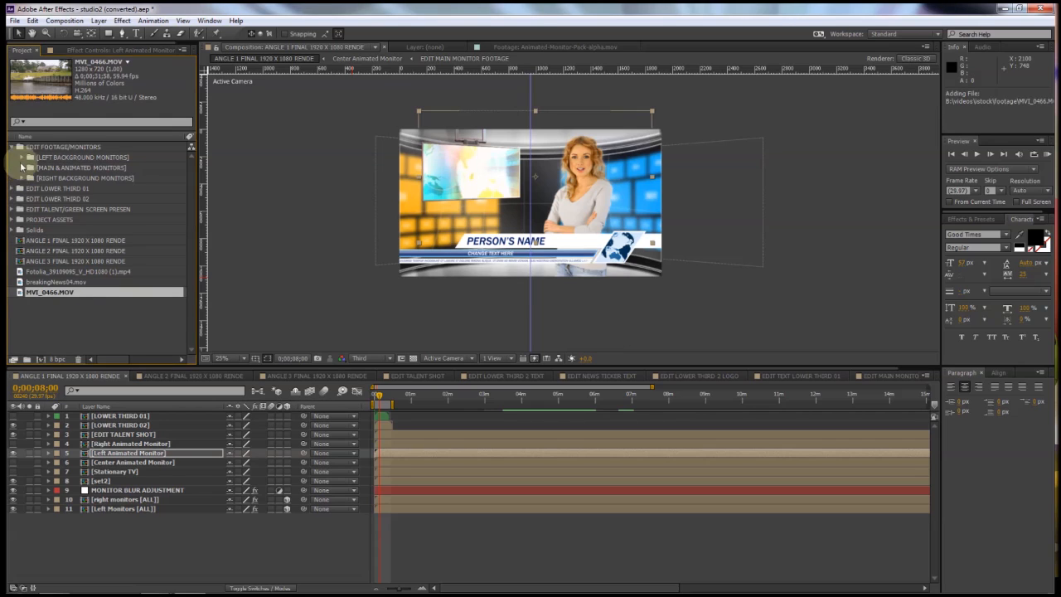
pyautogui.click(23, 158)
pyautogui.click(41, 157)
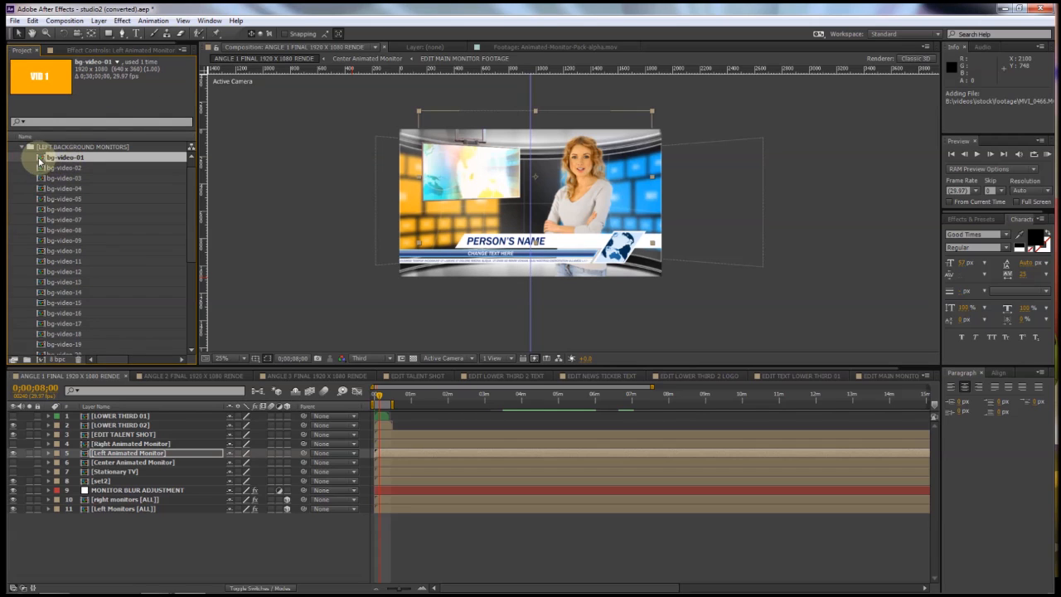
pyautogui.doubleClick(41, 158)
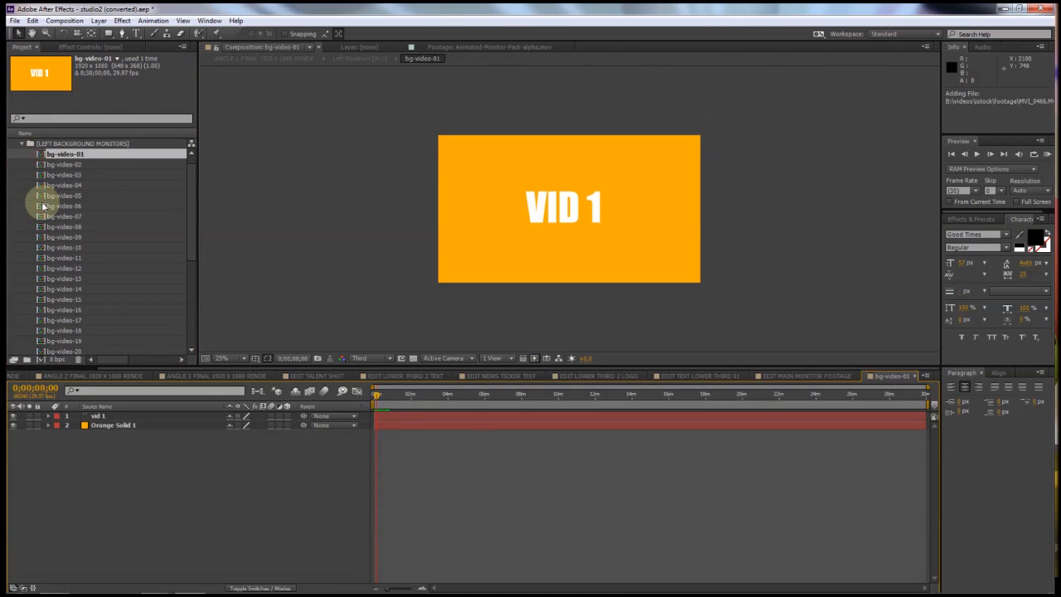
# Step: Collapse the LEFT BACKGROUND MONITORS folder and add MVI_0466.MOV as the top layer of the bg-video-01 composition
pyautogui.click(24, 146)
pyautogui.click(26, 289)
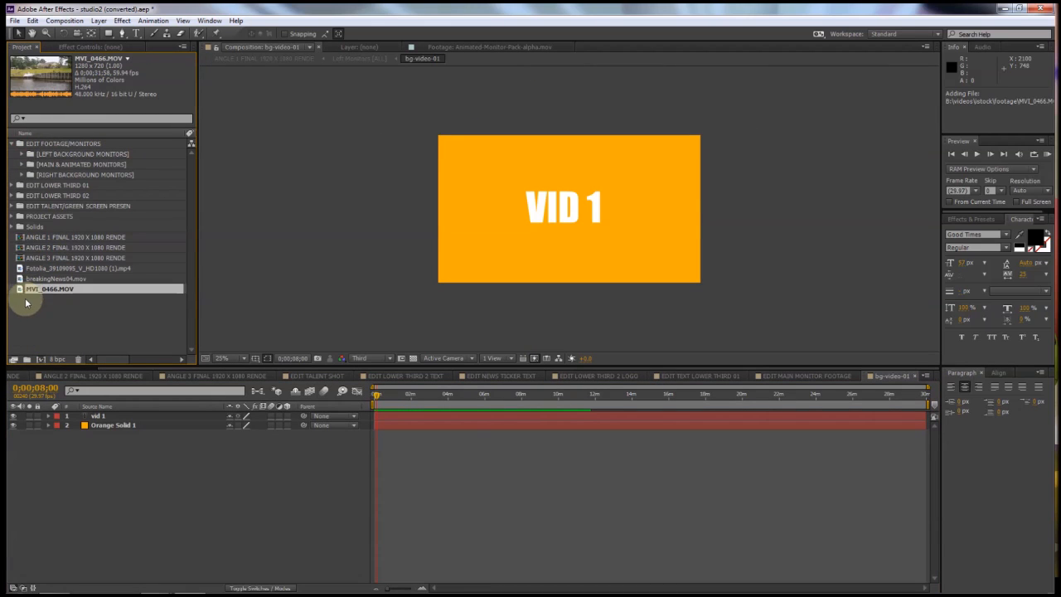
pyautogui.moveTo(23, 291); pyautogui.dragTo(32, 426)
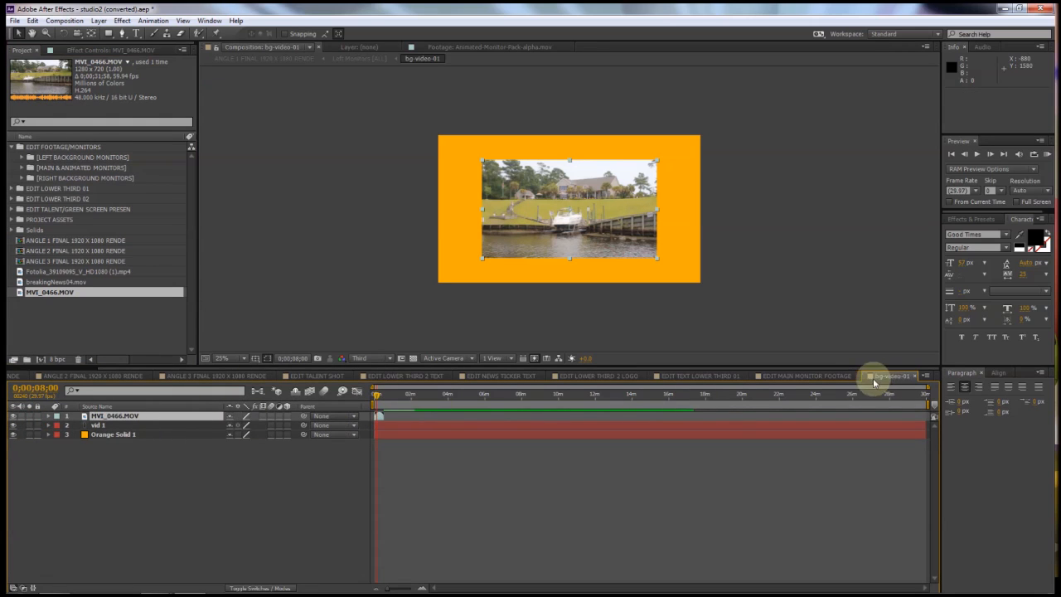
# Step: Scale the MVI_0466.MOV layer to 150% in bg-video-01 and return to the ANGLE 1 composition
pyautogui.press('s')
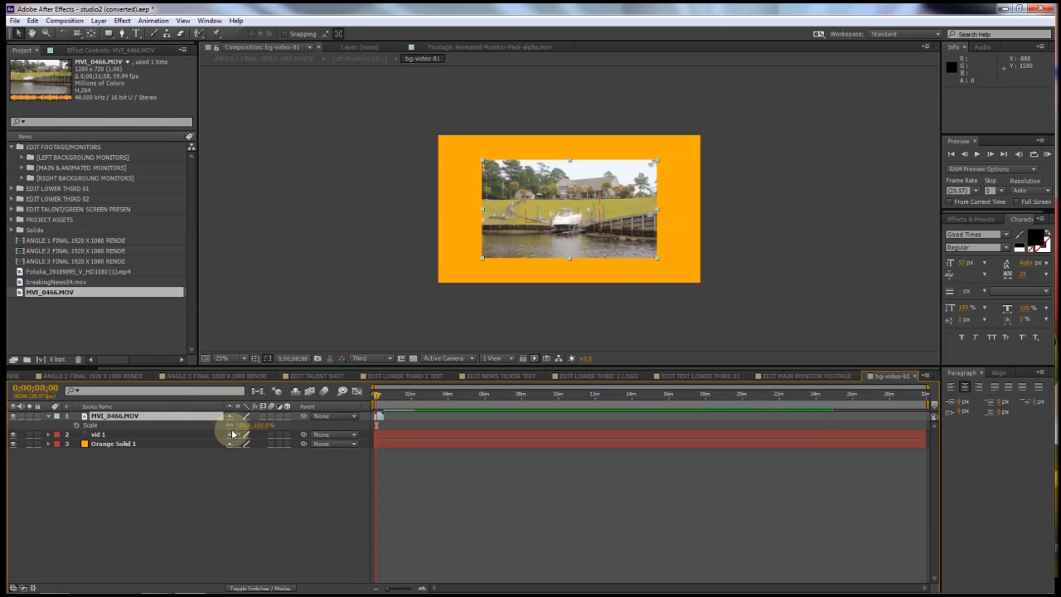
pyautogui.click(246, 425)
pyautogui.hotkey('shift', 'Up')
pyautogui.hotkey('shift', 'Up')
pyautogui.hotkey('shift', 'Up')
pyautogui.hotkey('shift', 'Up')
pyautogui.hotkey('shift', 'Up')
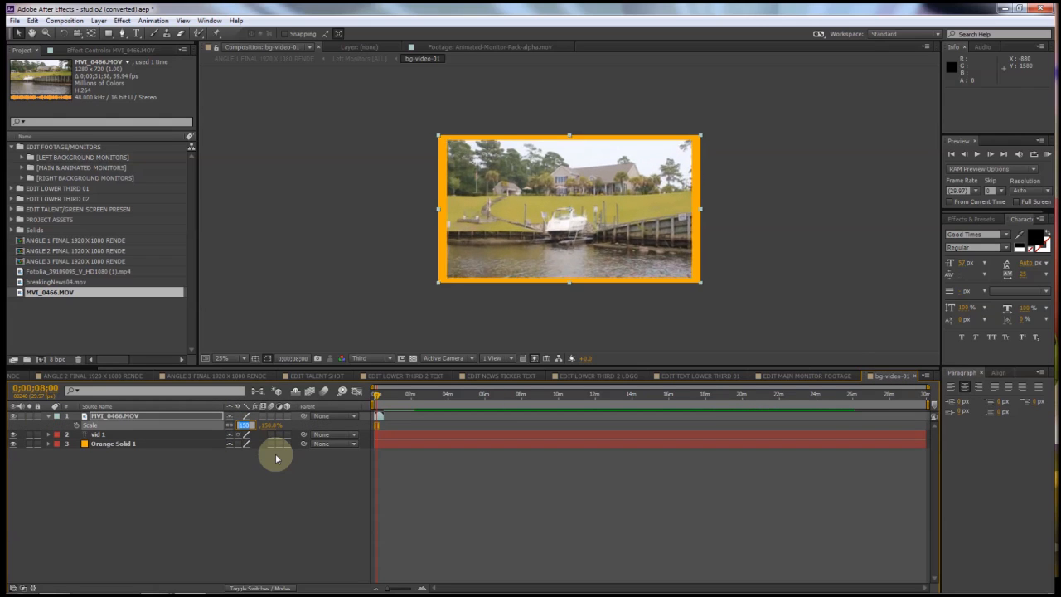
pyautogui.click(277, 524)
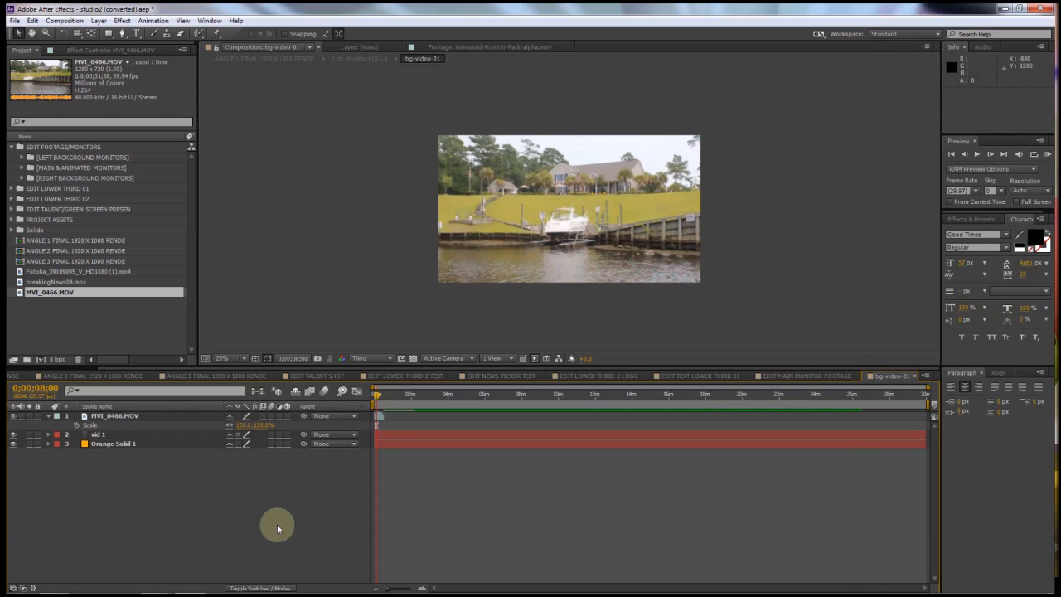
pyautogui.scroll(2, 73, 377)
pyautogui.click(72, 376)
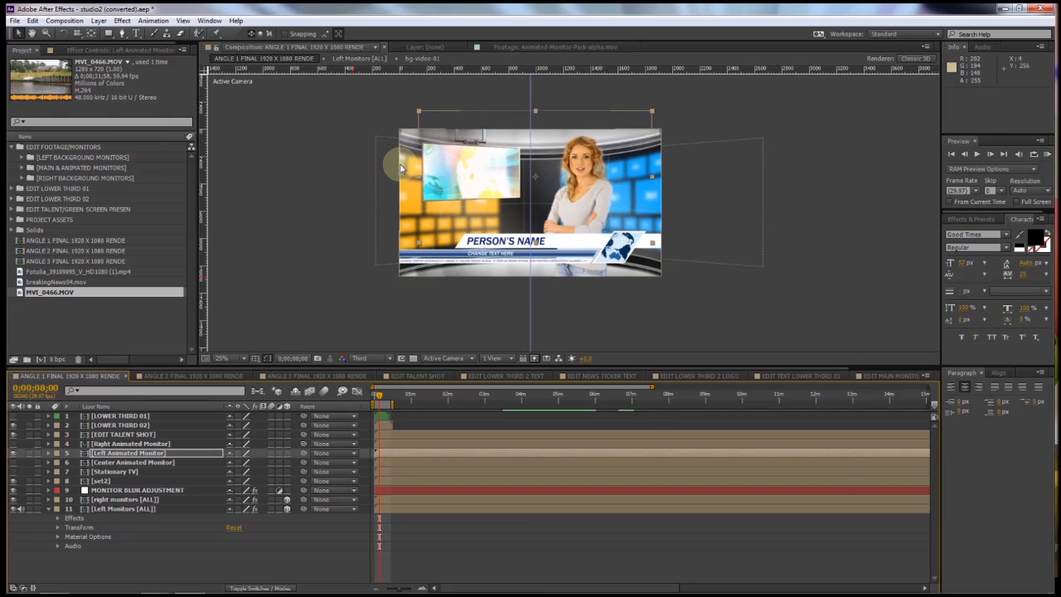
# Step: Copy the MVI_0466.MOV layer from bg-video-01 and paste it into bg-video-02 in the LEFT BACKGROUND MONITORS folder
pyautogui.click(21, 157)
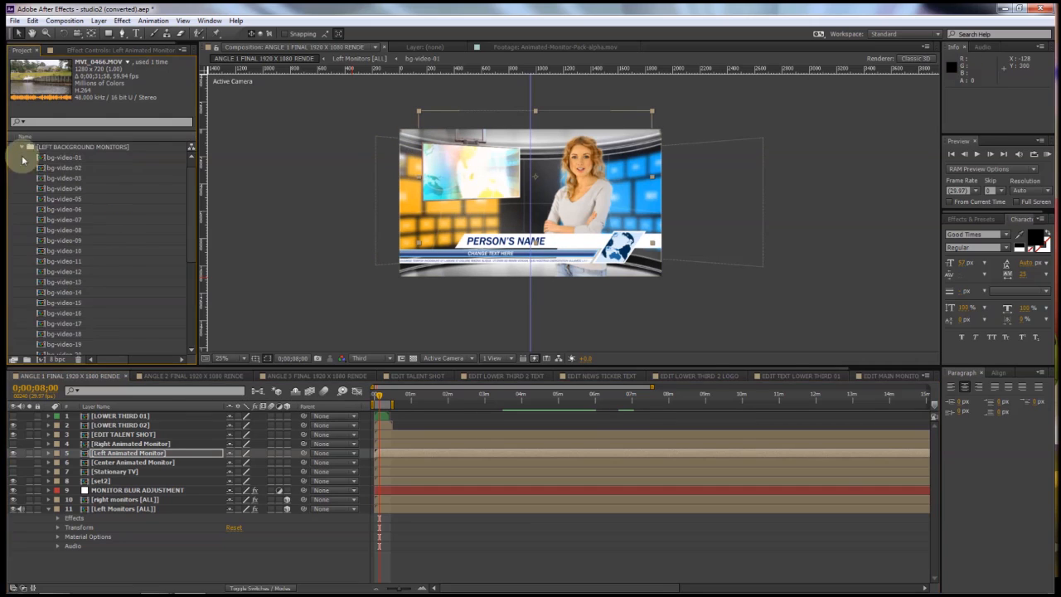
pyautogui.moveTo(189, 173)
pyautogui.mouseDown()
pyautogui.moveTo(189, 185)
pyautogui.moveTo(189, 172)
pyautogui.mouseUp()
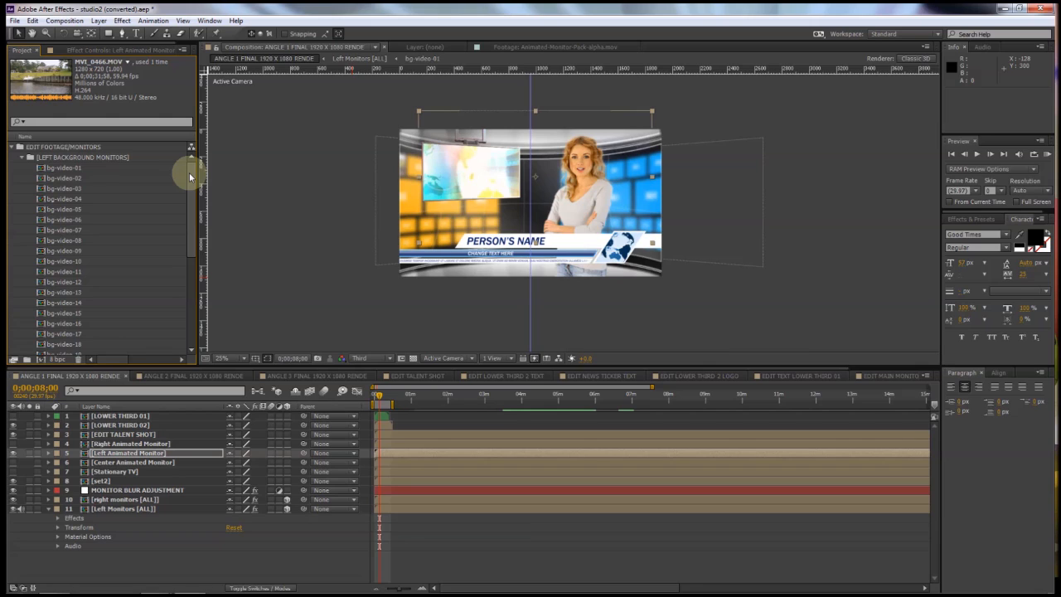
pyautogui.doubleClick(40, 180)
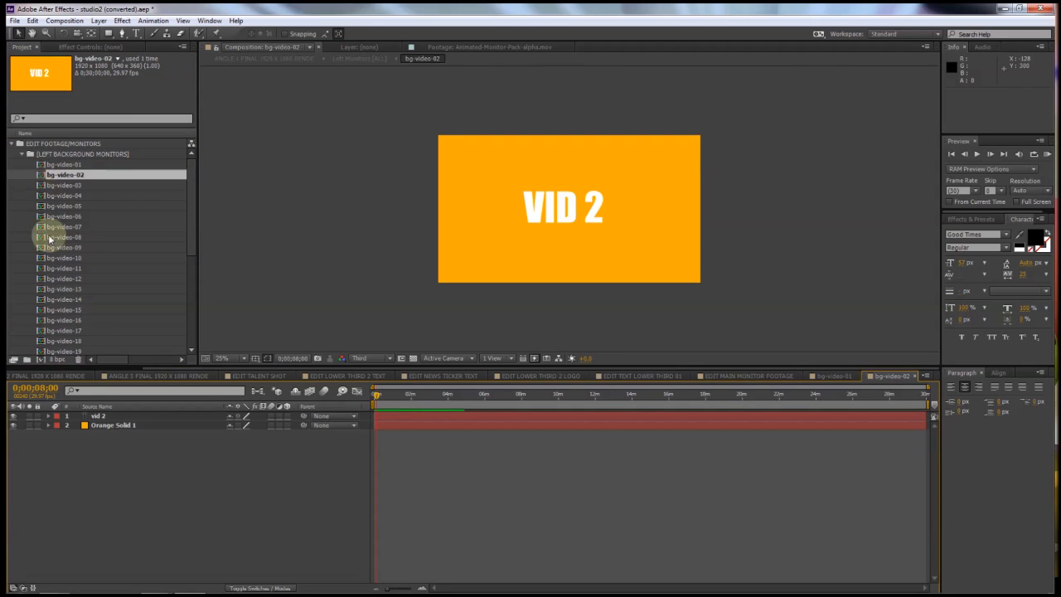
pyautogui.doubleClick(38, 164)
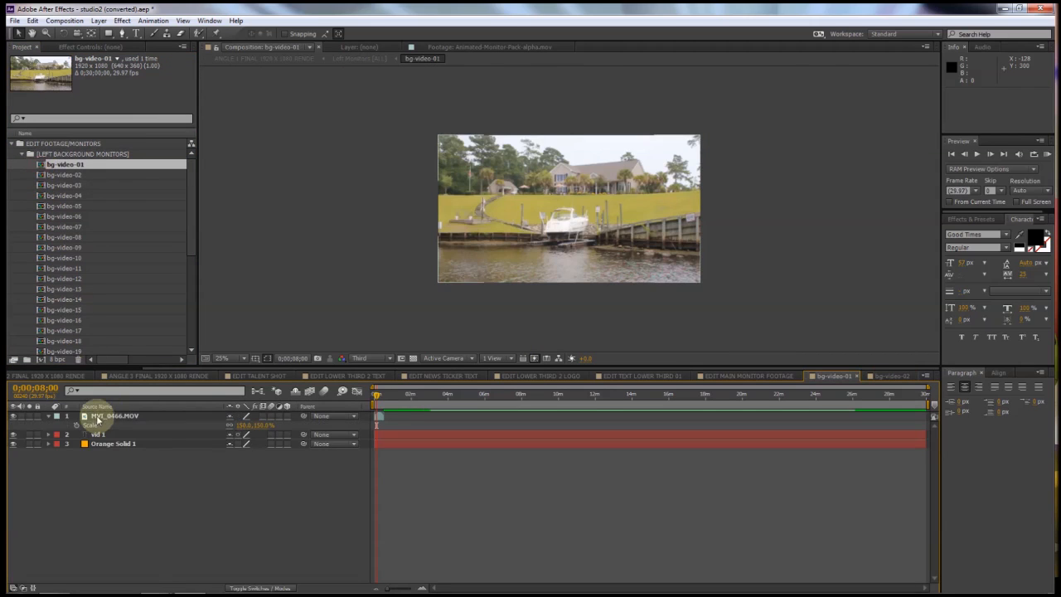
pyautogui.click(83, 415)
pyautogui.hotkey('ctrl', 'c')
pyautogui.doubleClick(39, 180)
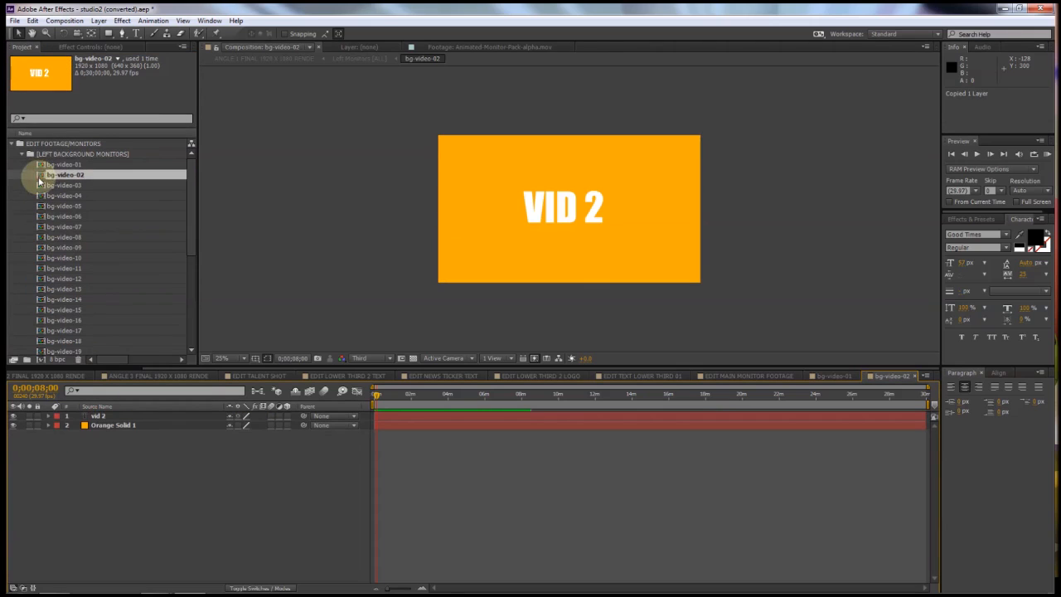
pyautogui.hotkey('ctrl', 'v')
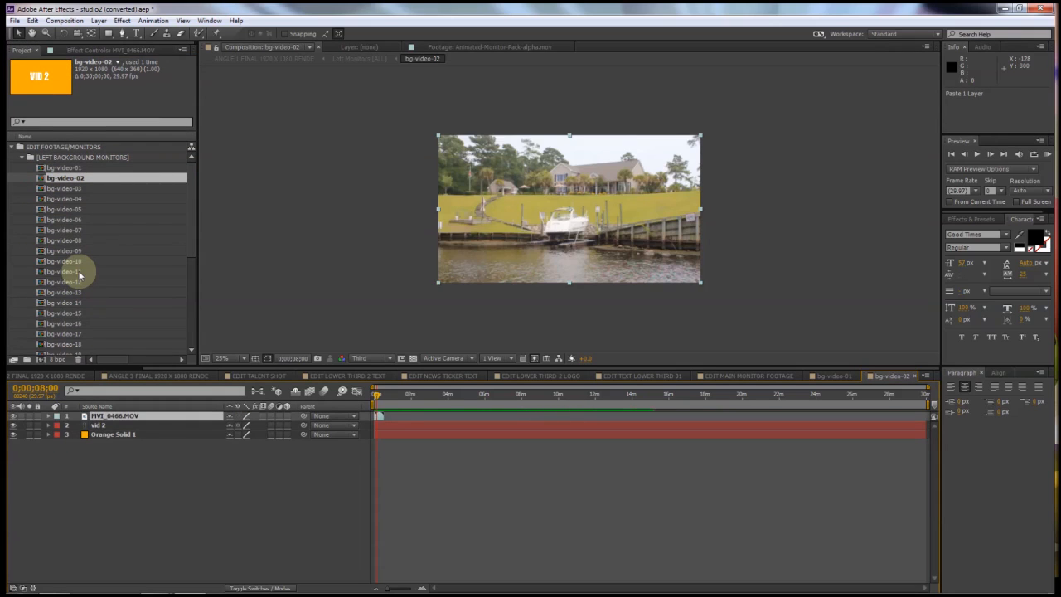
# Step: Paste the copied MVI_0466.MOV layer into bg-video-03 through bg-video-07 of the LEFT BACKGROUND MONITORS folder
pyautogui.doubleClick(43, 188)
pyautogui.hotkey('ctrl', 'v')
pyautogui.doubleClick(42, 199)
pyautogui.hotkey('ctrl', 'v')
pyautogui.doubleClick(43, 210)
pyautogui.hotkey('ctrl', 'v')
pyautogui.doubleClick(45, 221)
pyautogui.hotkey('ctrl', 'v')
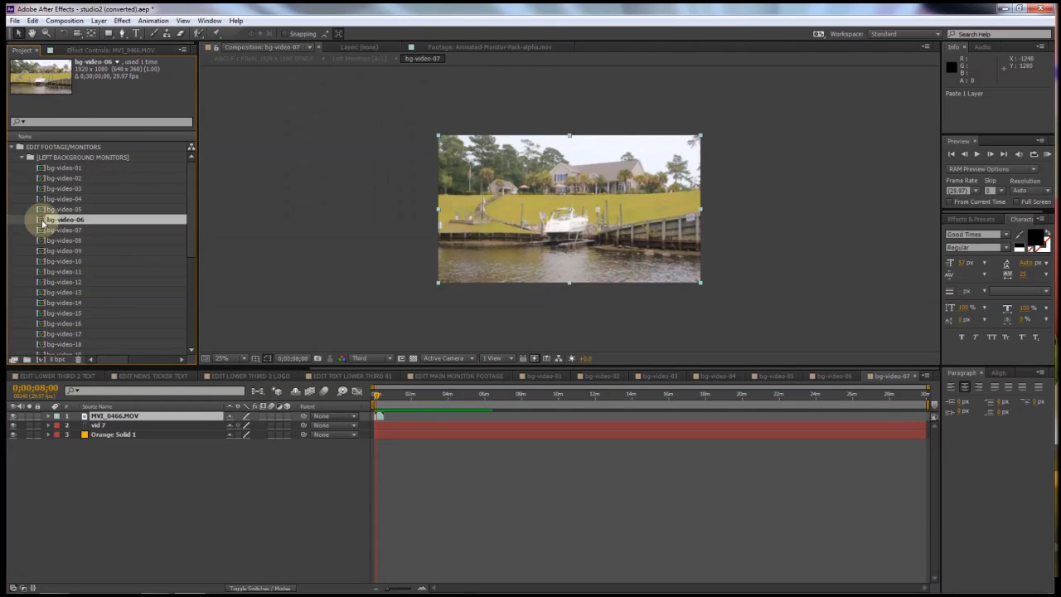
pyautogui.doubleClick(43, 230)
pyautogui.hotkey('ctrl', 'v')
# Step: Paste the copied footage layer into bg-video-08 through bg-video-18 of the LEFT BACKGROUND MONITORS folder
pyautogui.click(42, 241)
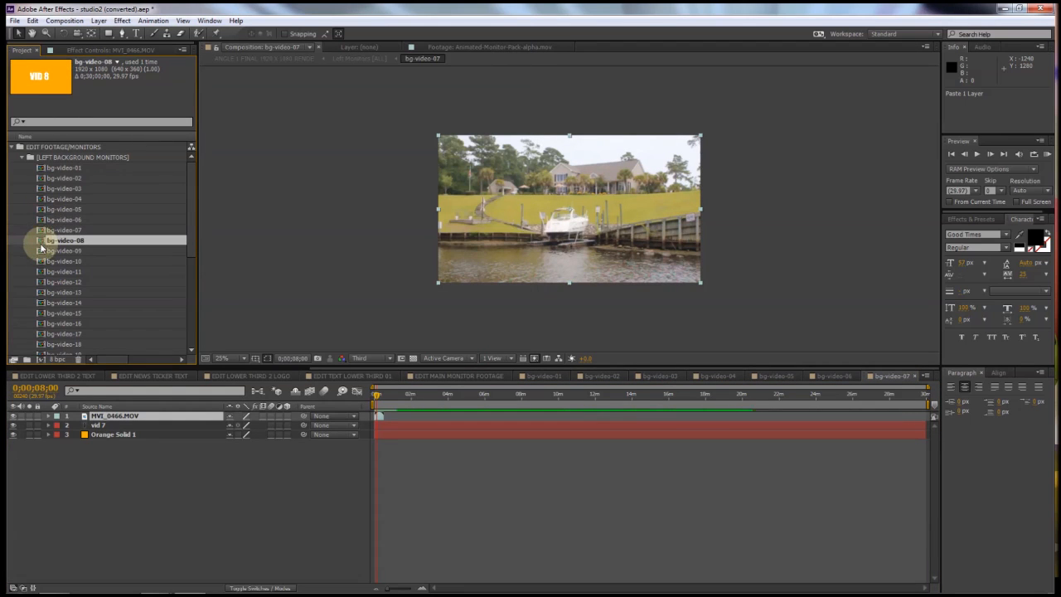
pyautogui.doubleClick(41, 240)
pyautogui.hotkey('ctrl', 'v')
pyautogui.doubleClick(42, 250)
pyautogui.doubleClick(42, 260)
pyautogui.hotkey('ctrl', 'v')
pyautogui.doubleClick(42, 271)
pyautogui.hotkey('ctrl', 'v')
pyautogui.doubleClick(43, 282)
pyautogui.doubleClick(42, 290)
pyautogui.hotkey('ctrl', 'v')
pyautogui.doubleClick(41, 303)
pyautogui.doubleClick(41, 313)
pyautogui.doubleClick(42, 324)
pyautogui.doubleClick(43, 334)
pyautogui.doubleClick(43, 343)
pyautogui.hotkey('ctrl', 'v')
# Step: Paste the copied footage layer into the last left background compositions, bg-video-19 through bg-video-22
pyautogui.moveTo(191, 240); pyautogui.dragTo(193, 293)
pyautogui.doubleClick(41, 241)
pyautogui.doubleClick(41, 251)
pyautogui.doubleClick(41, 261)
pyautogui.doubleClick(40, 272)
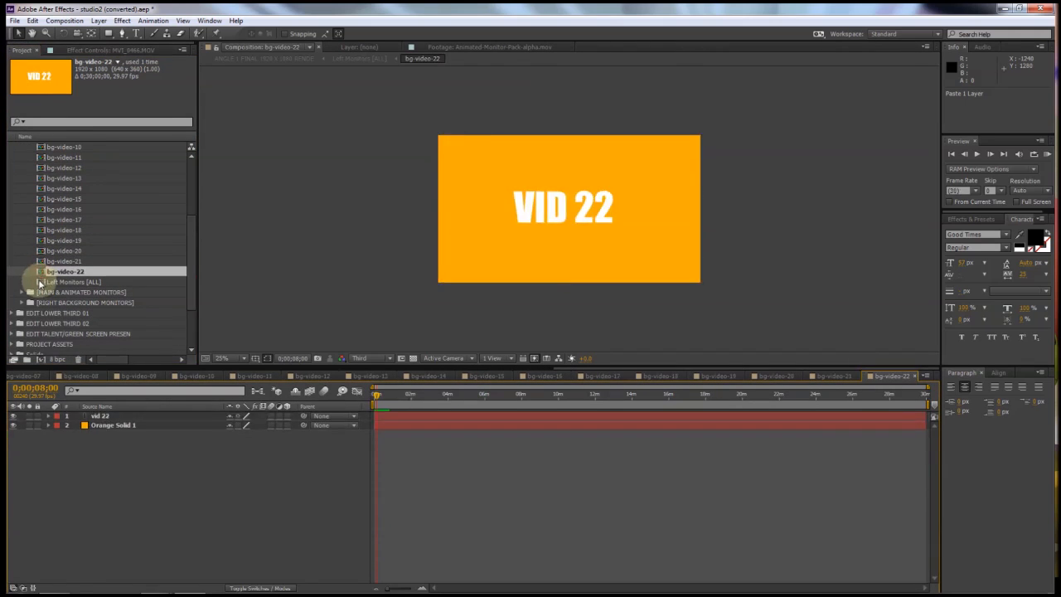
# Step: Check the monitor layout in the Left Monitors [ALL] composition and return to ANGLE 1
pyautogui.doubleClick(40, 282)
pyautogui.press('Delete')
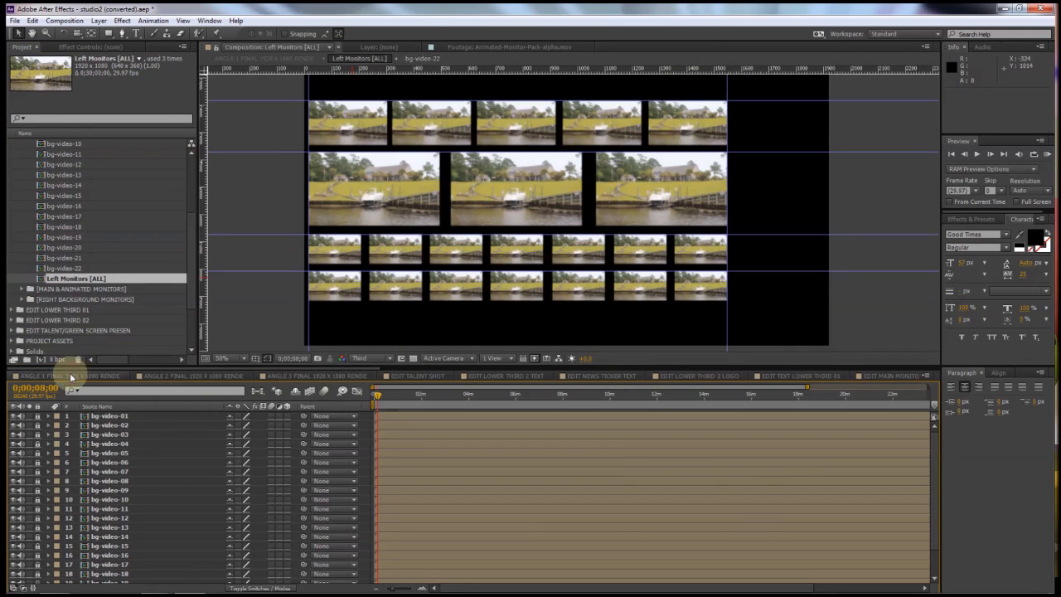
pyautogui.click(72, 376)
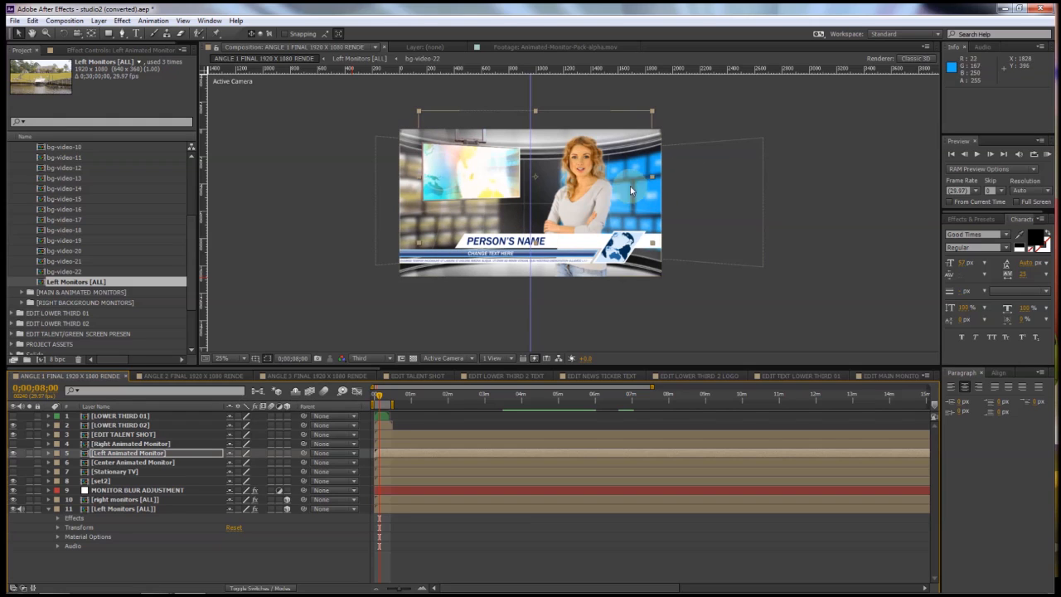
# Step: Collapse the left monitors folder, expand RIGHT BACKGROUND MONITORS, and paste the footage layer into its bg-video-01 through bg-video-03
pyautogui.moveTo(190, 190); pyautogui.dragTo(189, 164)
pyautogui.click(24, 158)
pyautogui.click(22, 178)
pyautogui.scroll(-1, 32, 162)
pyautogui.doubleClick(38, 157)
pyautogui.hotkey('ctrl', 'v')
pyautogui.doubleClick(43, 167)
pyautogui.hotkey('ctrl', 'v')
pyautogui.doubleClick(43, 178)
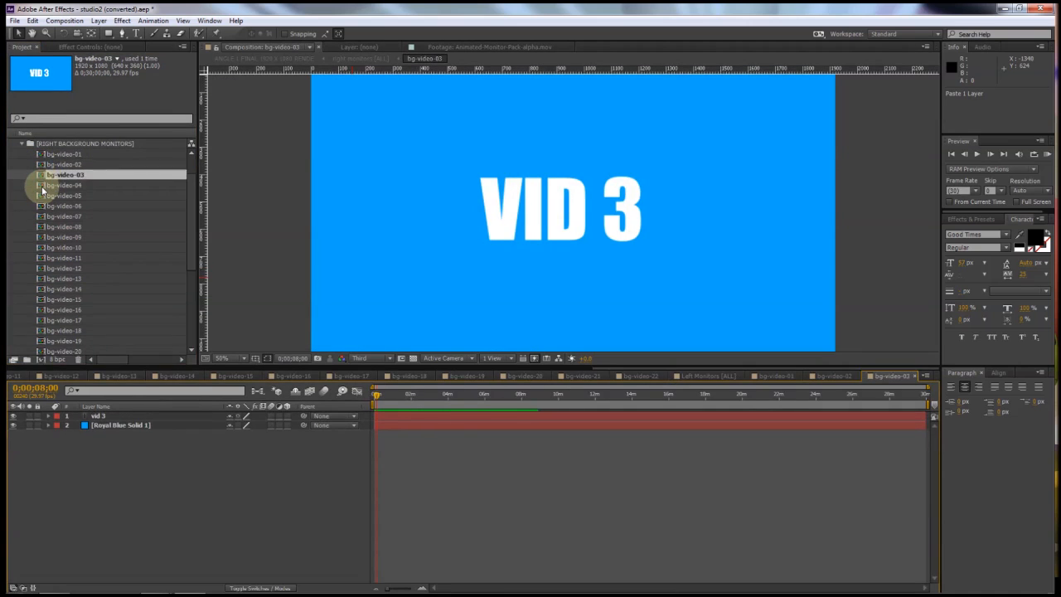
pyautogui.hotkey('ctrl', 'v')
# Step: Paste the copied footage layer into bg-video-04 through bg-video-11 of the RIGHT BACKGROUND MONITORS folder
pyautogui.doubleClick(43, 188)
pyautogui.hotkey('ctrl', 'v')
pyautogui.doubleClick(42, 199)
pyautogui.hotkey('ctrl', 'v')
pyautogui.doubleClick(40, 209)
pyautogui.hotkey('ctrl', 'v')
pyautogui.doubleClick(41, 220)
pyautogui.doubleClick(40, 230)
pyautogui.hotkey('ctrl', 'v')
pyautogui.doubleClick(40, 240)
pyautogui.doubleClick(39, 251)
pyautogui.hotkey('ctrl', 'v')
pyautogui.doubleClick(40, 261)
pyautogui.hotkey('ctrl', 'v')
# Step: Paste the copied footage layer into bg-video-12 through bg-video-19 of the RIGHT BACKGROUND MONITORS folder
pyautogui.doubleClick(42, 271)
pyautogui.doubleClick(41, 282)
pyautogui.doubleClick(41, 292)
pyautogui.hotkey('ctrl', 'v')
pyautogui.doubleClick(41, 303)
pyautogui.doubleClick(40, 312)
pyautogui.doubleClick(40, 324)
pyautogui.doubleClick(41, 334)
pyautogui.doubleClick(41, 344)
pyautogui.hotkey('ctrl', 'v')
# Step: Paste the copied footage layer into the last right background compositions, bg-video-20 through bg-video-22
pyautogui.scroll(-5, 40, 344)
pyautogui.doubleClick(41, 201)
pyautogui.hotkey('ctrl', 'v')
pyautogui.doubleClick(41, 219)
pyautogui.hotkey('ctrl', 'v')
pyautogui.doubleClick(41, 230)
pyautogui.hotkey('ctrl', 'v')
# Step: Return to the ANGLE 1 composition to check the background monitors and collapse the RIGHT BACKGROUND MONITORS folder
pyautogui.scroll(3, 54, 373)
pyautogui.click(55, 375)
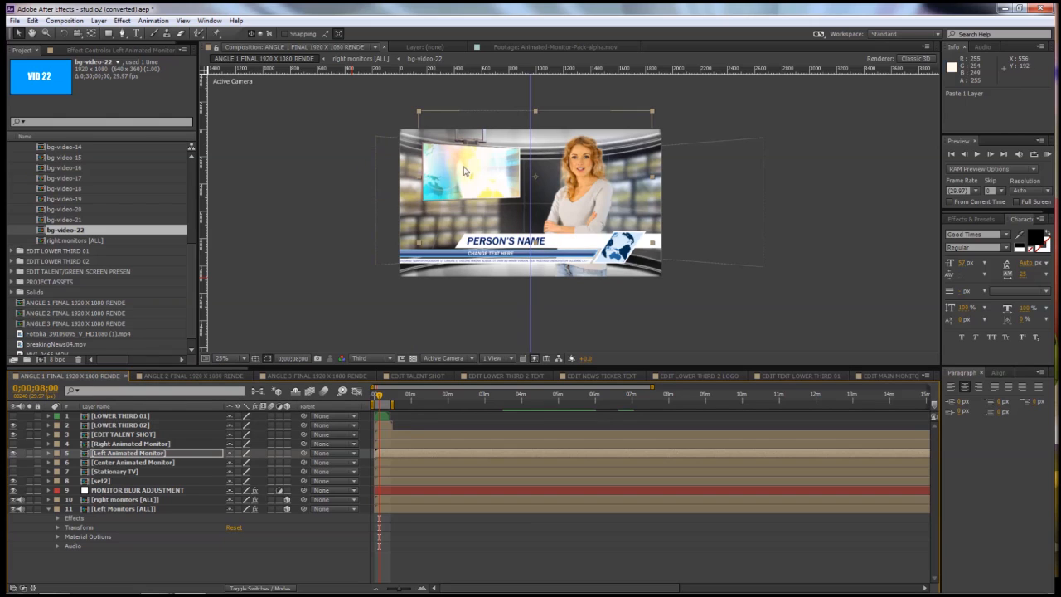
pyautogui.scroll(5, 191, 161)
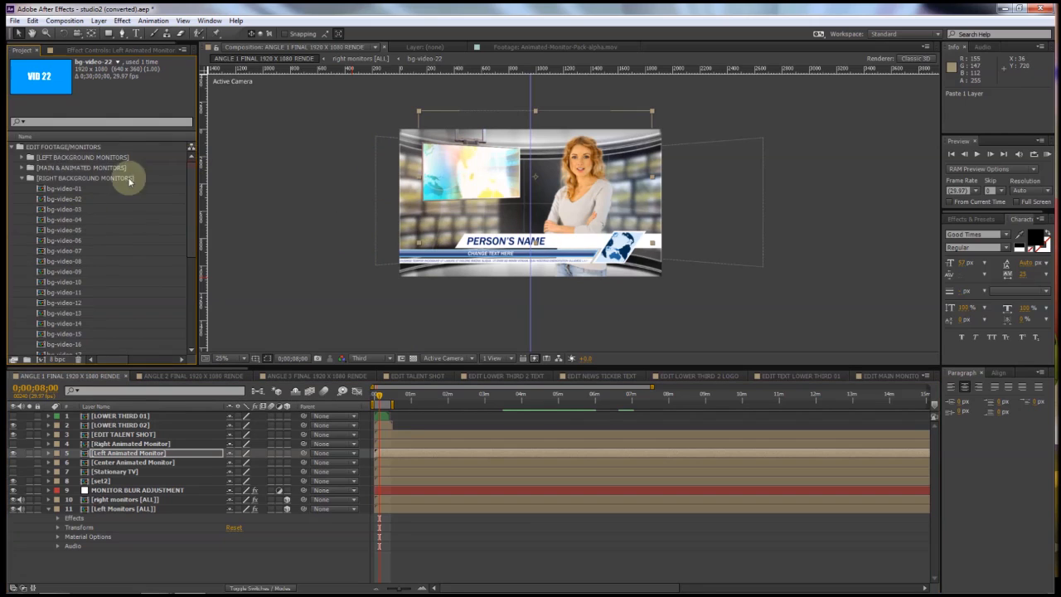
pyautogui.click(31, 168)
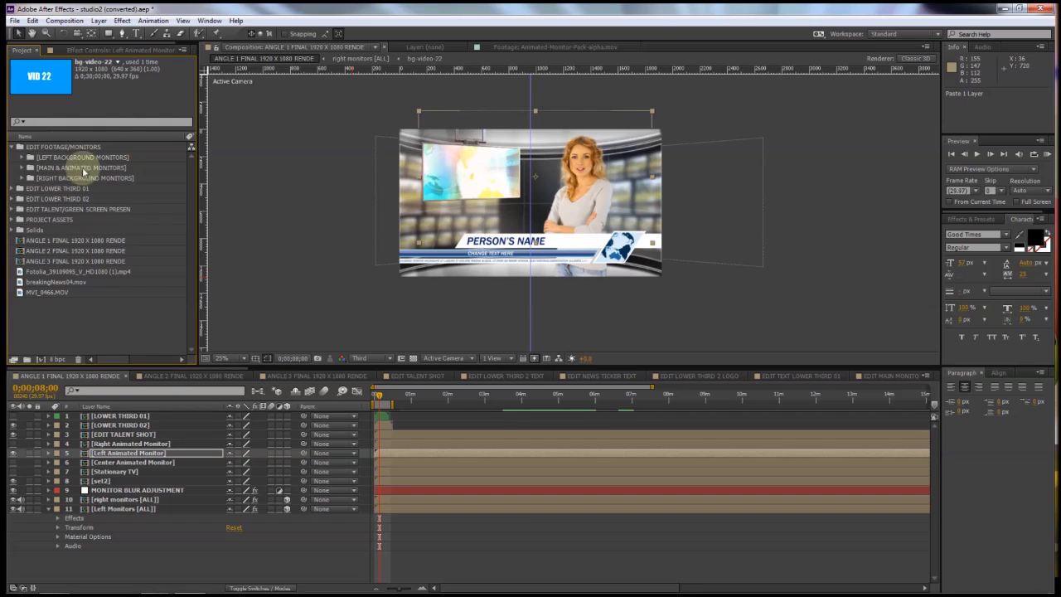
# Step: In the ANGLE 2 composition, move the EDIT TALENT SHOT layer left to position 372, 544, clear of the monitor
pyautogui.click(189, 376)
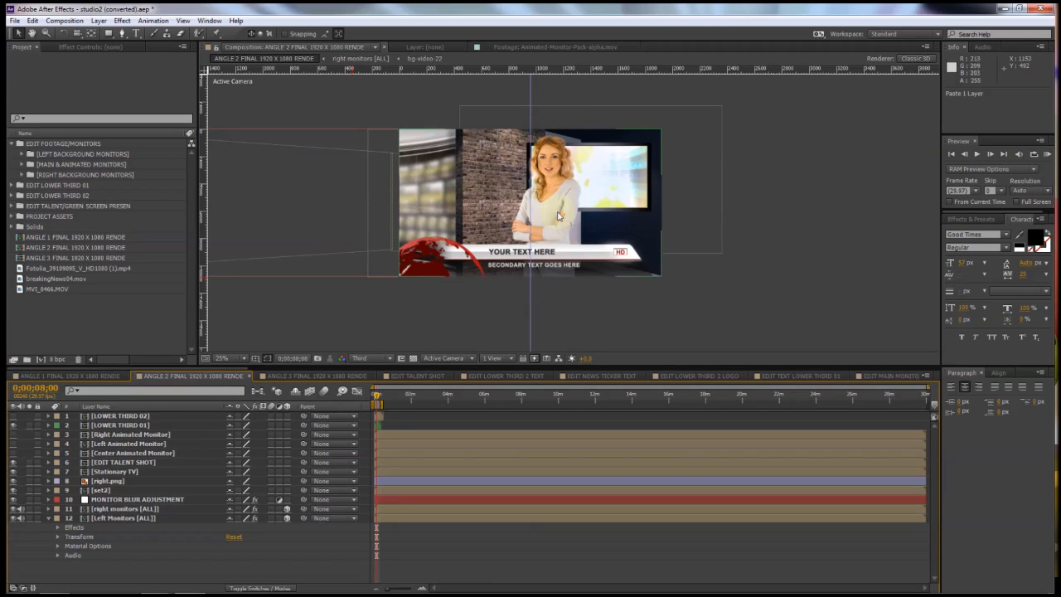
pyautogui.click(99, 490)
pyautogui.click(111, 462)
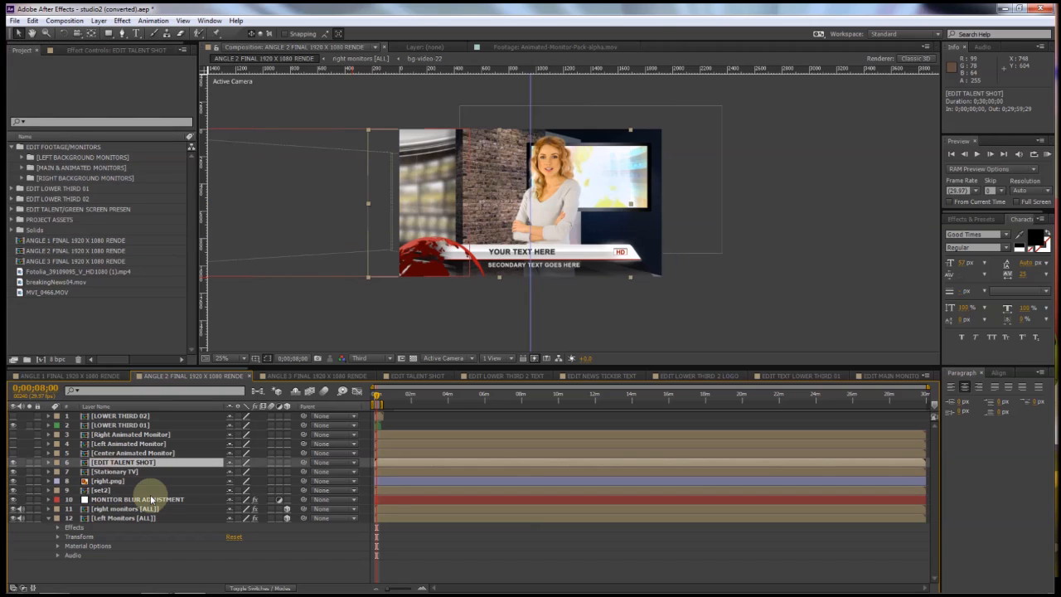
pyautogui.press('Left')
pyautogui.press('Left')
pyautogui.press('Left')
pyautogui.press('Left')
pyautogui.press('Left')
pyautogui.press('Left')
pyautogui.press('Left')
pyautogui.press('Left')
pyautogui.press('Left')
pyautogui.press('Left')
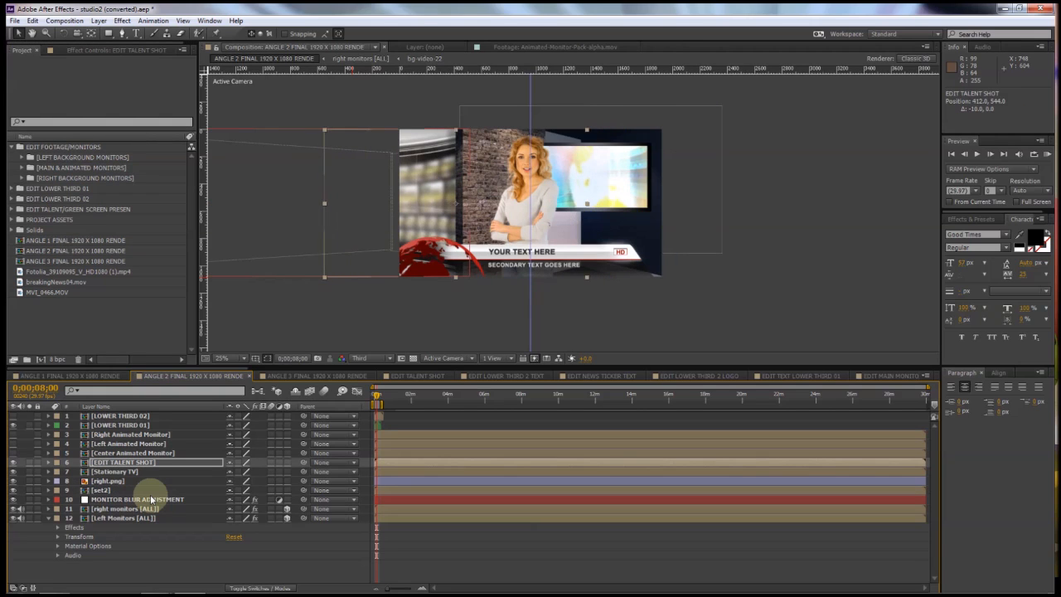
pyautogui.hotkey('shift', 'Left')
pyautogui.hotkey('shift', 'Left')
pyautogui.hotkey('shift', 'Left')
pyautogui.hotkey('shift', 'Left')
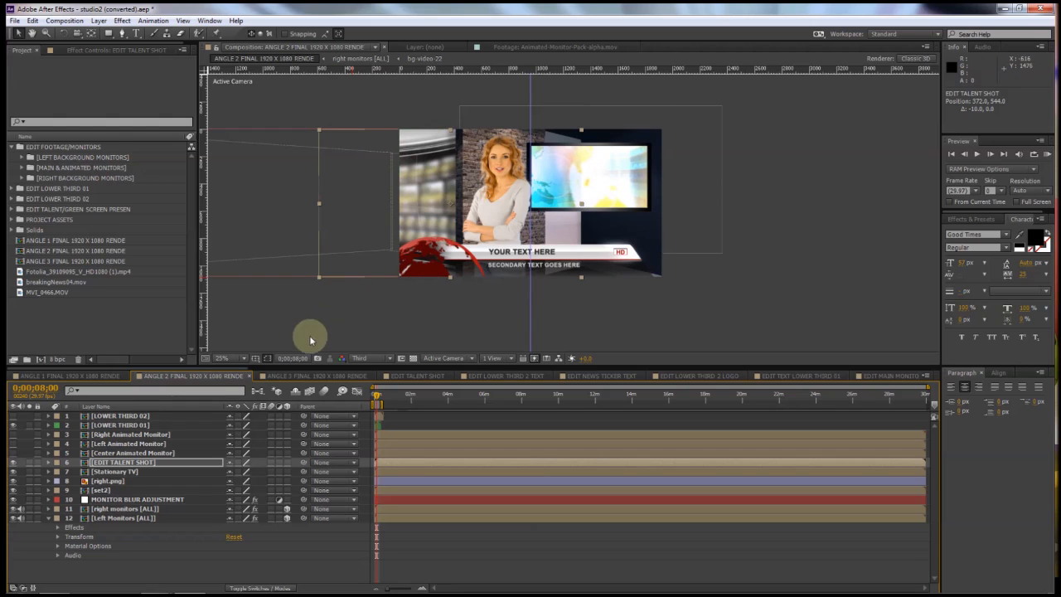
# Step: In the ANGLE 3 composition, move the EDIT TALENT SHOT layer left to position 212, 544
pyautogui.click(316, 376)
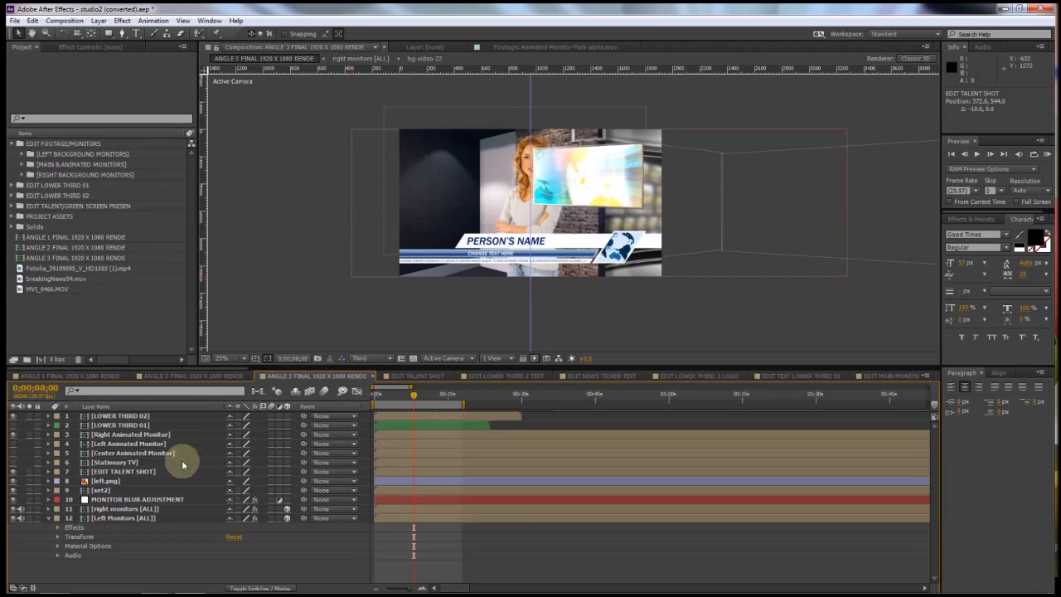
pyautogui.click(116, 472)
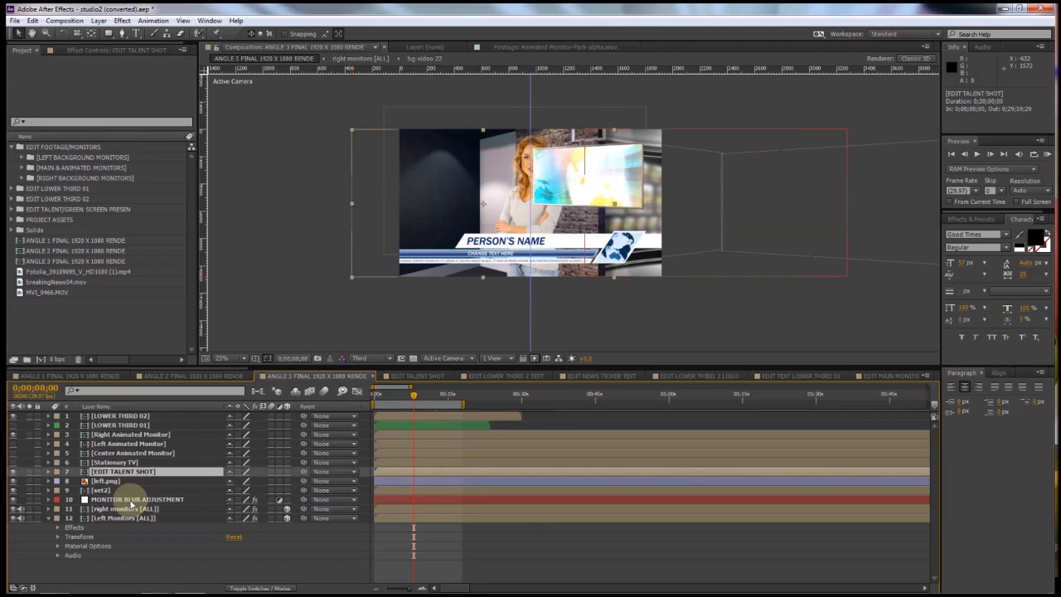
pyautogui.hotkey('shift', 'Left')
pyautogui.hotkey('shift', 'Left')
pyautogui.hotkey('shift', 'Left')
pyautogui.hotkey('shift', 'Left')
pyautogui.hotkey('shift', 'Left')
pyautogui.hotkey('shift', 'Left')
pyautogui.hotkey('shift', 'Left')
pyautogui.hotkey('shift', 'Left')
pyautogui.hotkey('shift', 'Left')
pyautogui.hotkey('shift', 'Left')
pyautogui.hotkey('shift', 'Left')
pyautogui.hotkey('shift', 'Left')
pyautogui.hotkey('shift', 'Left')
pyautogui.hotkey('shift', 'Left')
pyautogui.hotkey('shift', 'Left')
pyautogui.hotkey('shift', 'Left')
pyautogui.hotkey('shift', 'Left')
pyautogui.hotkey('shift', 'Left')
pyautogui.hotkey('shift', 'Left')
pyautogui.hotkey('shift', 'Left')
pyautogui.hotkey('shift', 'Left')
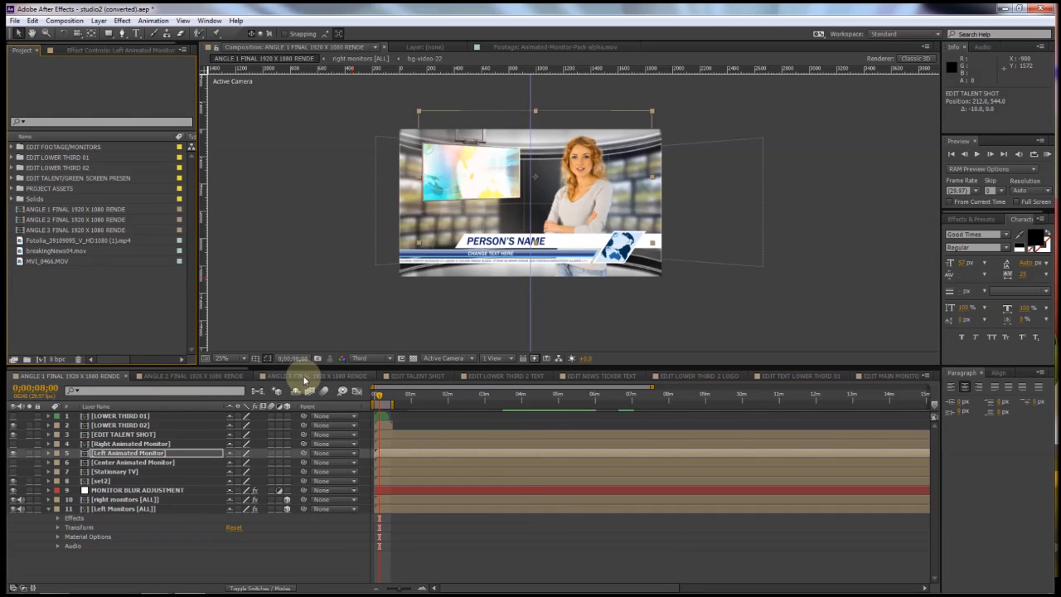
# Step: In ANGLE 3, reveal the EDIT TALENT SHOT layer's transform properties and unlink its scale proportions
pyautogui.click(307, 376)
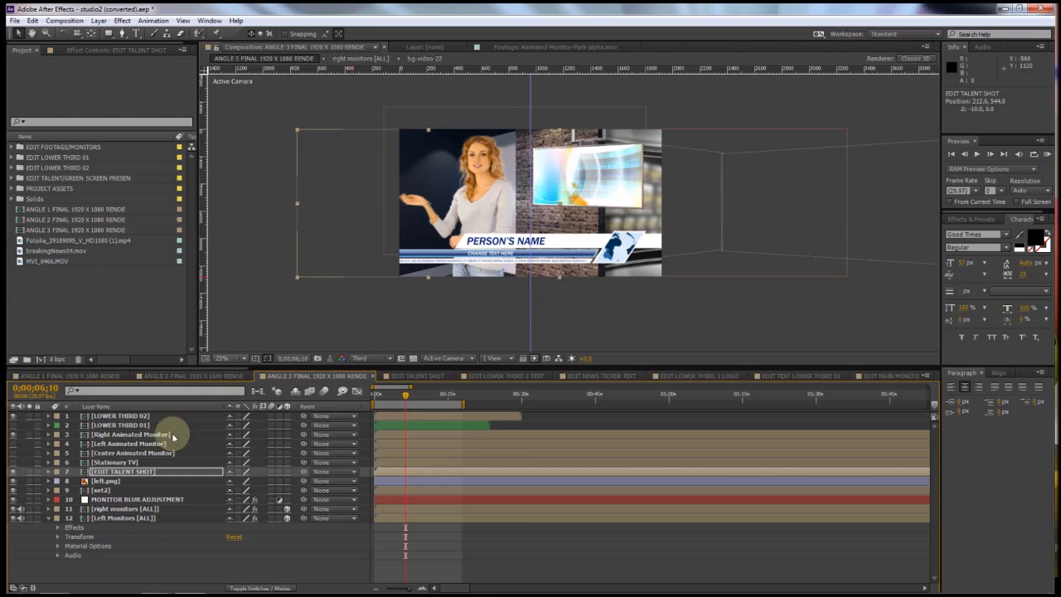
pyautogui.click(113, 474)
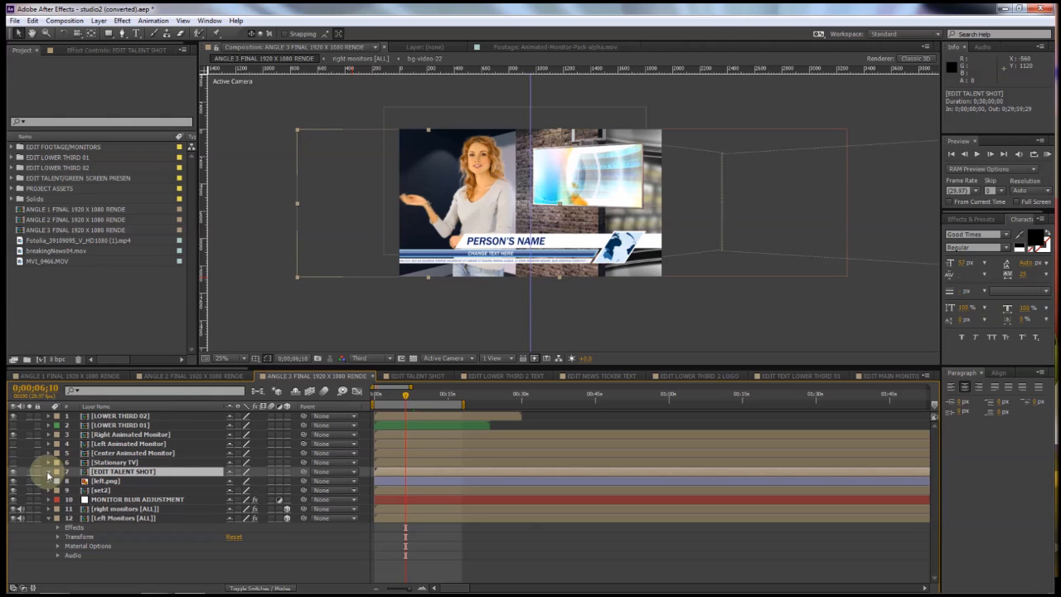
pyautogui.click(50, 471)
pyautogui.click(57, 481)
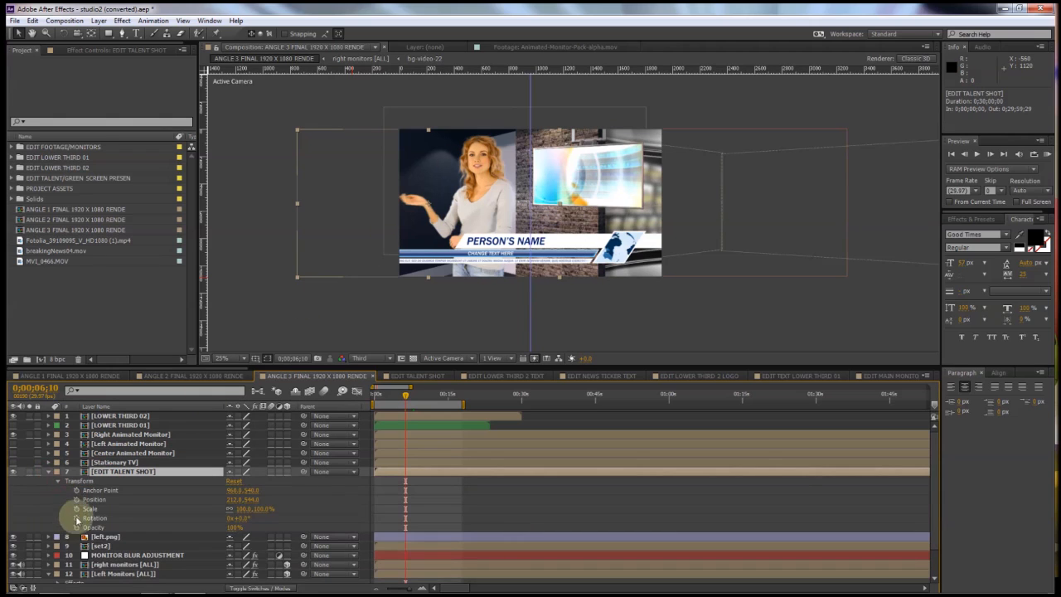
pyautogui.click(229, 509)
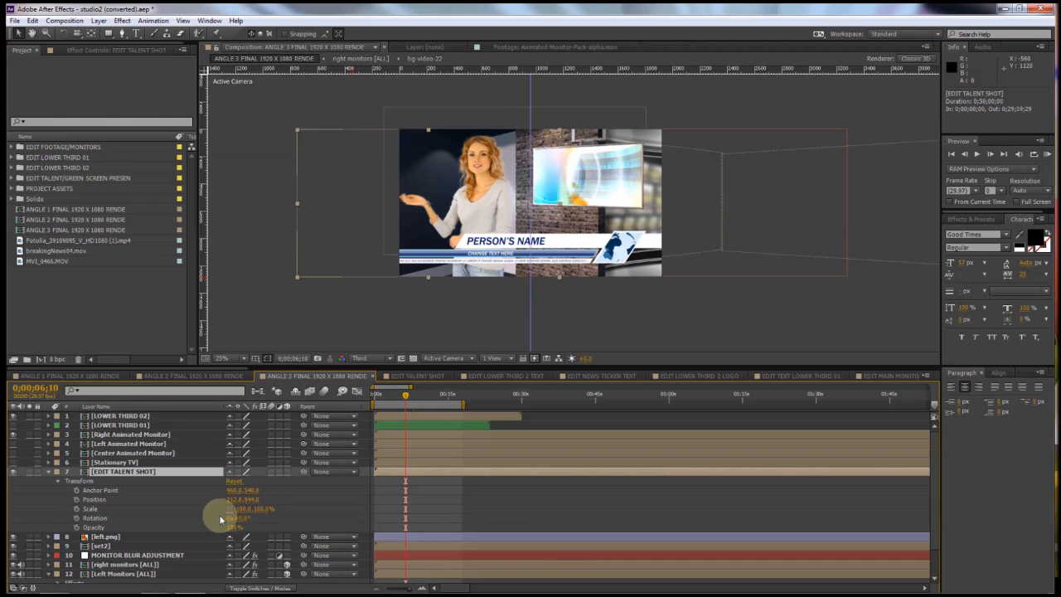
# Step: Flip the EDIT TALENT SHOT layer horizontally by setting its horizontal scale to -100%
pyautogui.moveTo(240, 509); pyautogui.dragTo(221, 509)
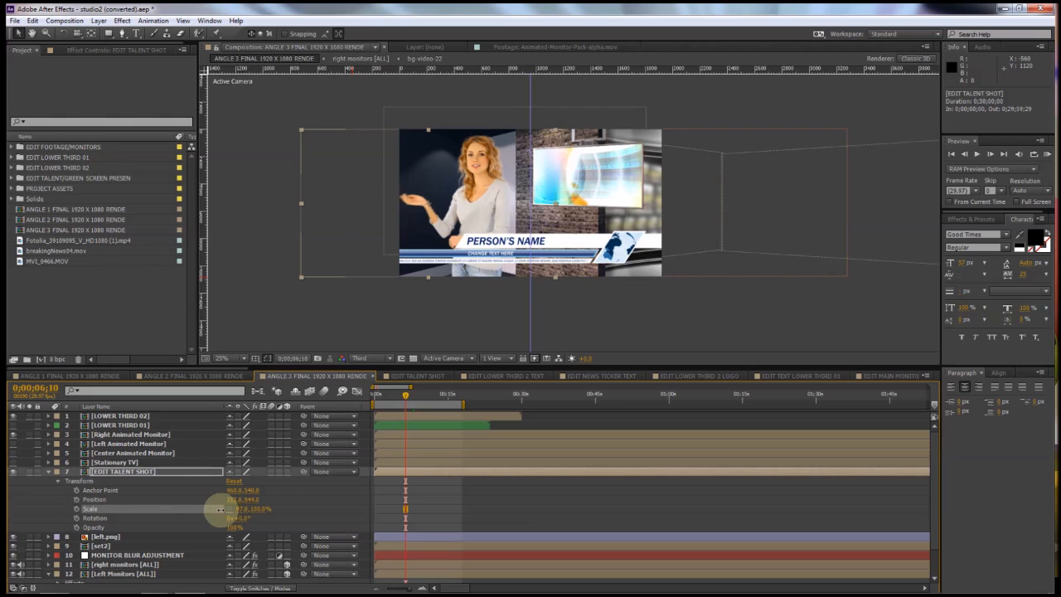
pyautogui.click(242, 509)
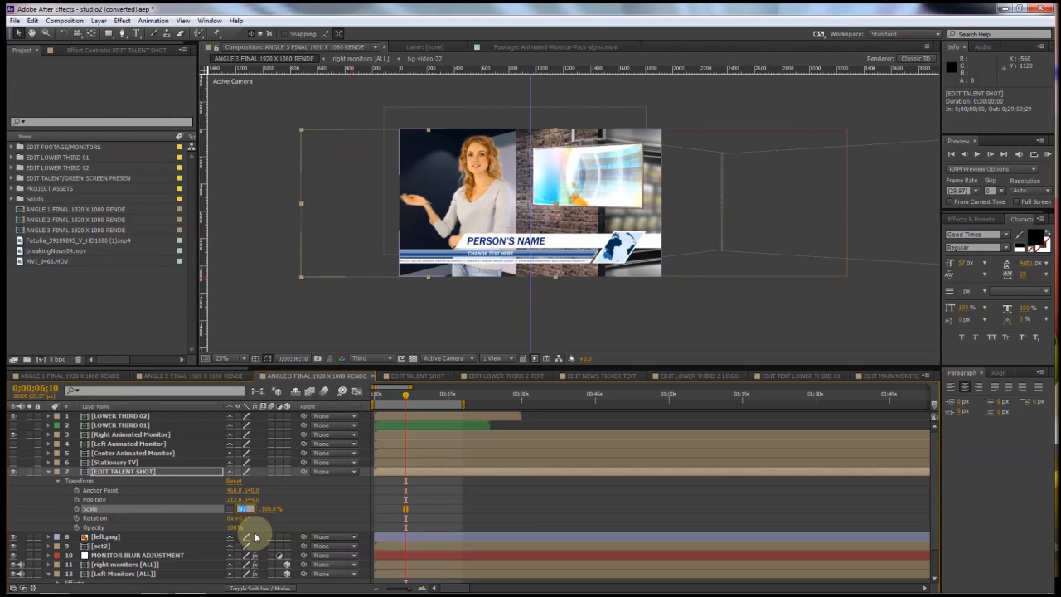
pyautogui.write('-100')
pyautogui.press('Return')
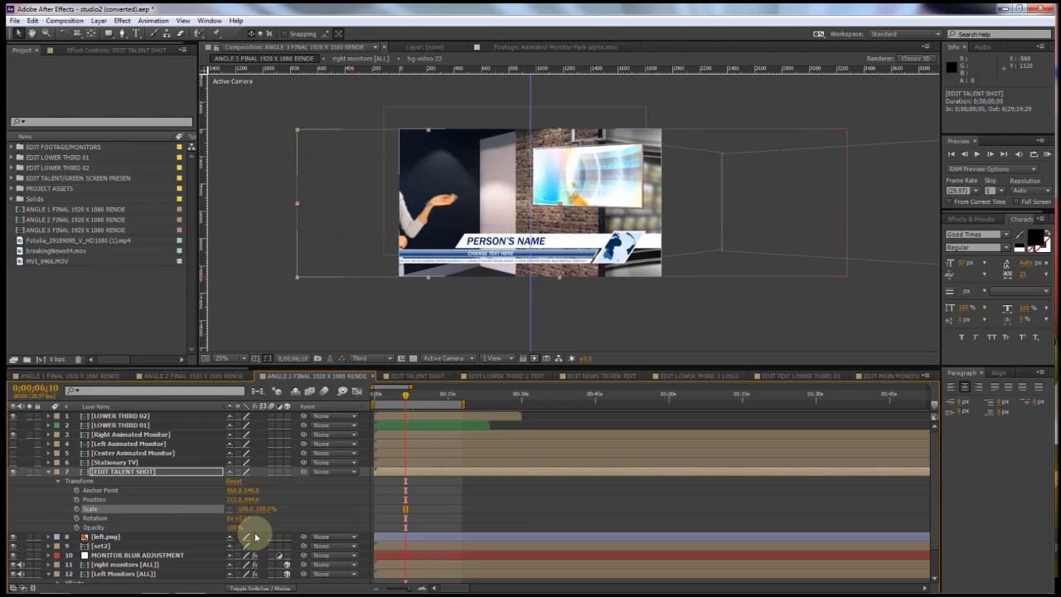
# Step: Move the flipped EDIT TALENT SHOT layer right to position 812, 544 in ANGLE 3 and collapse its properties
pyautogui.click(159, 471)
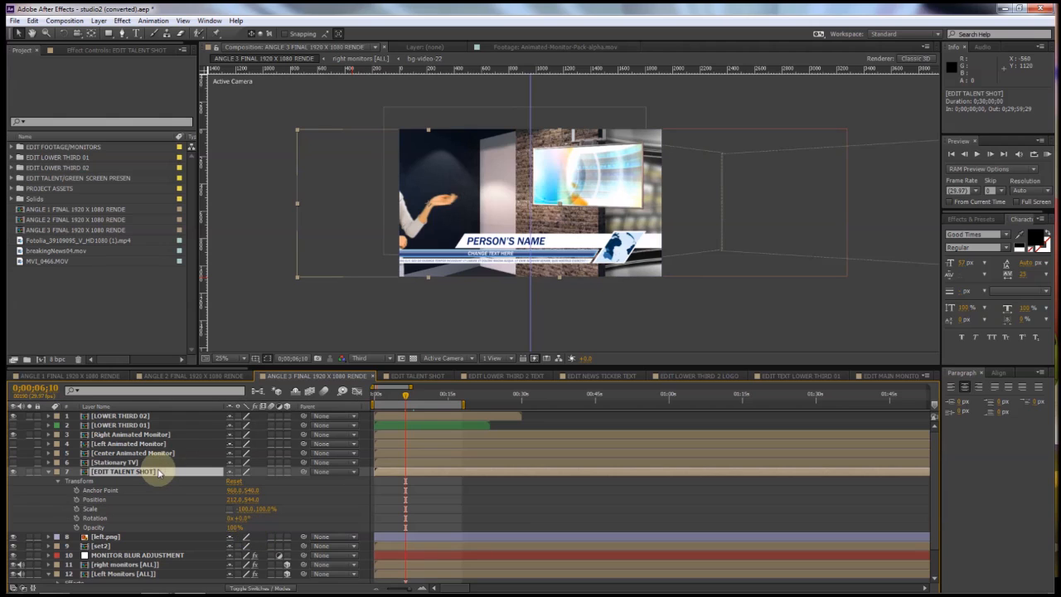
pyautogui.hotkey('shift', 'Right')
pyautogui.hotkey('shift', 'Right')
pyautogui.hotkey('shift', 'Right')
pyautogui.hotkey('shift', 'Right')
pyautogui.hotkey('shift', 'Right')
pyautogui.hotkey('shift', 'Right')
pyautogui.hotkey('shift', 'Right')
pyautogui.hotkey('shift', 'Right')
pyautogui.hotkey('shift', 'Right')
pyautogui.hotkey('shift', 'Right')
pyautogui.hotkey('shift', 'Right')
pyautogui.hotkey('shift', 'Right')
pyautogui.hotkey('shift', 'Right')
pyautogui.hotkey('shift', 'Right')
pyautogui.hotkey('shift', 'Right')
pyautogui.hotkey('shift', 'Right')
pyautogui.hotkey('shift', 'Right')
pyautogui.hotkey('shift', 'Right')
pyautogui.hotkey('shift', 'Right')
pyautogui.hotkey('shift', 'Right')
pyautogui.hotkey('shift', 'Right')
pyautogui.hotkey('shift', 'Right')
pyautogui.hotkey('shift', 'Right')
pyautogui.hotkey('shift', 'Right')
pyautogui.hotkey('shift', 'Right')
pyautogui.hotkey('shift', 'Right')
pyautogui.hotkey('shift', 'Right')
pyautogui.hotkey('shift', 'Right')
pyautogui.hotkey('shift', 'Right')
pyautogui.hotkey('shift', 'Right')
pyautogui.hotkey('shift', 'Right')
pyautogui.hotkey('shift', 'Right')
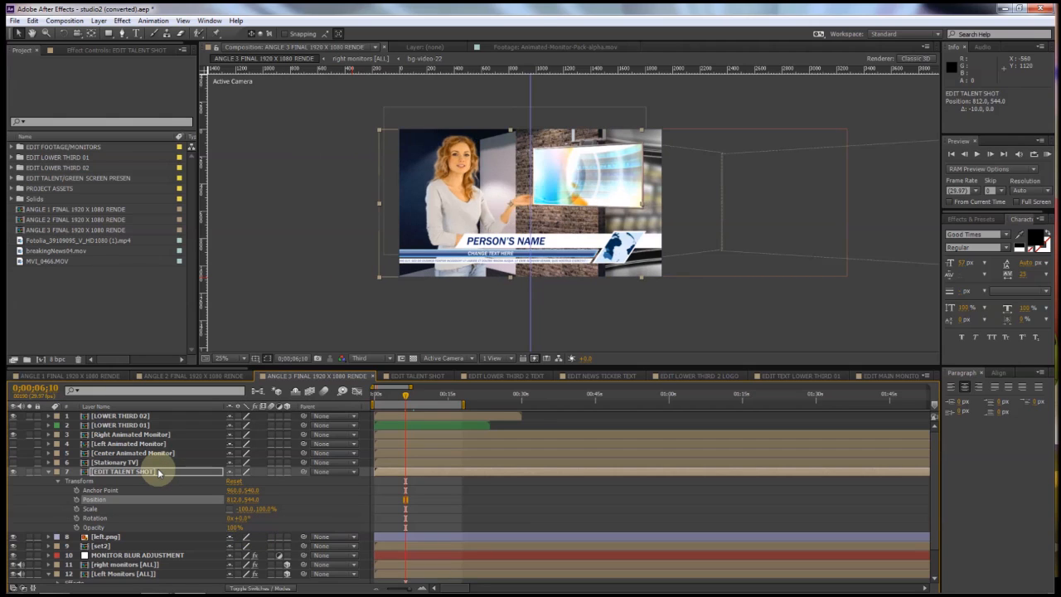
pyautogui.click(47, 471)
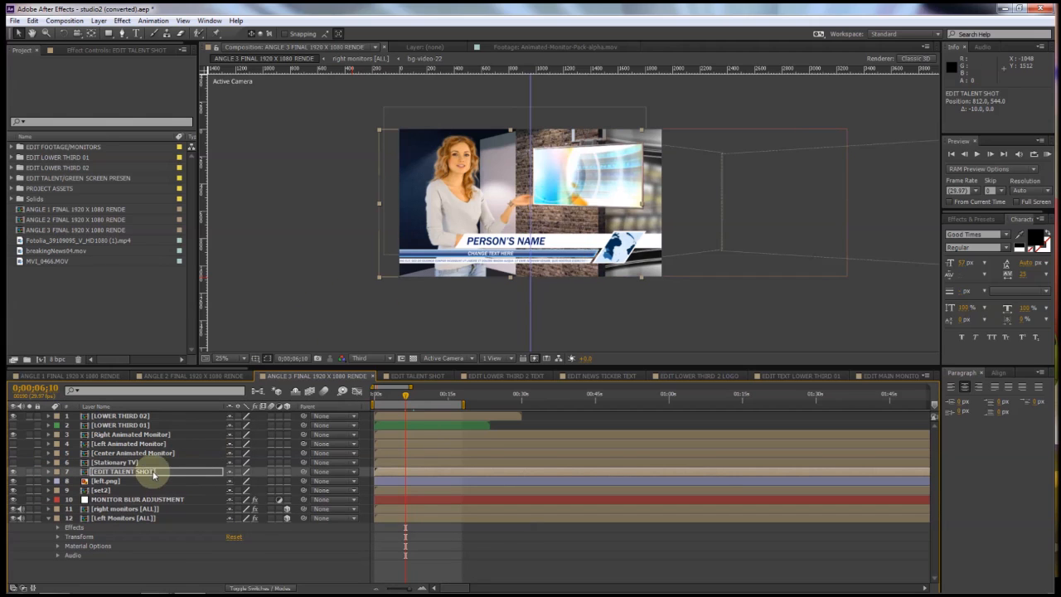
# Step: Place the EDIT TALENT SHOT layer above the Right Animated Monitor layer and move it right to position 932, 544
pyautogui.moveTo(142, 470)
pyautogui.mouseDown()
pyautogui.moveTo(140, 436)
pyautogui.moveTo(149, 434)
pyautogui.moveTo(133, 433)
pyautogui.moveTo(136, 476)
pyautogui.mouseUp()
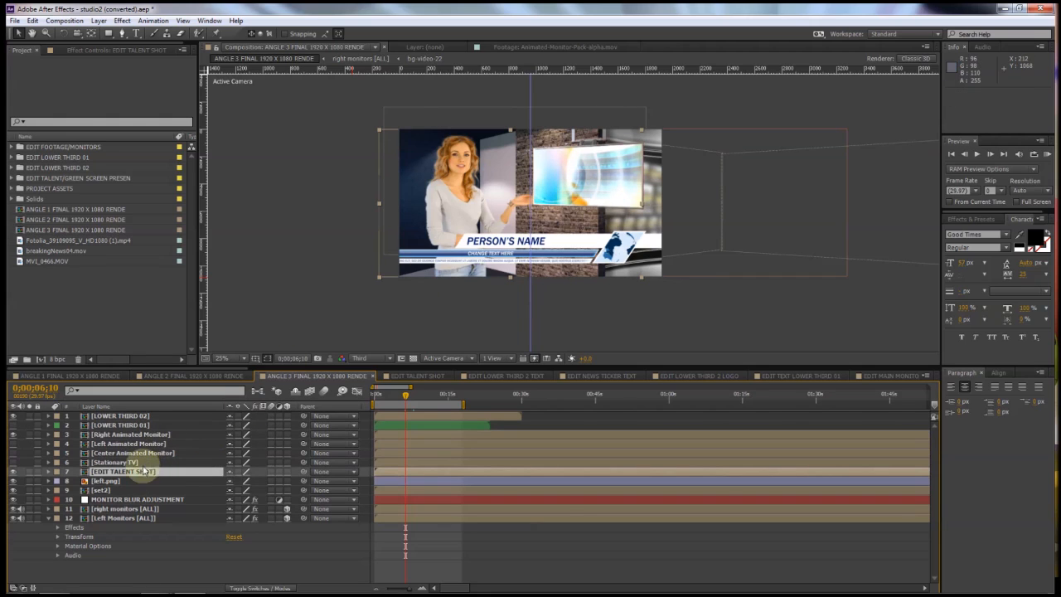
pyautogui.moveTo(123, 470); pyautogui.dragTo(126, 435)
pyautogui.click(146, 435)
pyautogui.hotkey('shift', 'Right')
pyautogui.hotkey('shift', 'Right')
pyautogui.hotkey('shift', 'Right')
pyautogui.hotkey('shift', 'Right')
pyautogui.hotkey('shift', 'Right')
pyautogui.hotkey('shift', 'Right')
pyautogui.hotkey('shift', 'Right')
pyautogui.hotkey('shift', 'Right')
pyautogui.hotkey('shift', 'Right')
pyautogui.hotkey('shift', 'Right')
pyautogui.hotkey('shift', 'Right')
pyautogui.hotkey('shift', 'Right')
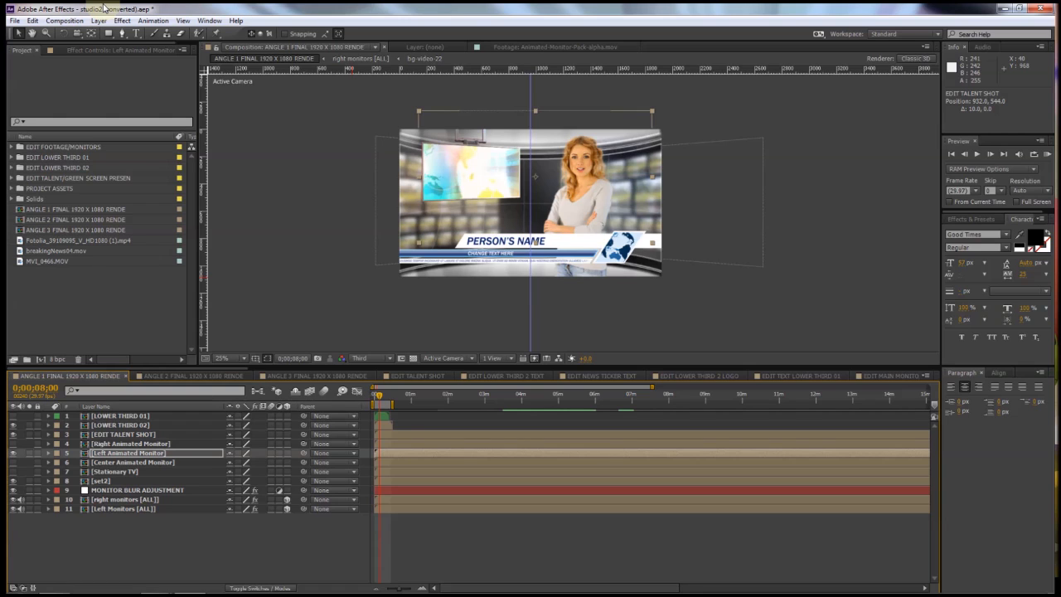
# Step: Add the ANGLE 1 composition to the render queue and remove the three completed renders from the queue
pyautogui.click(15, 19)
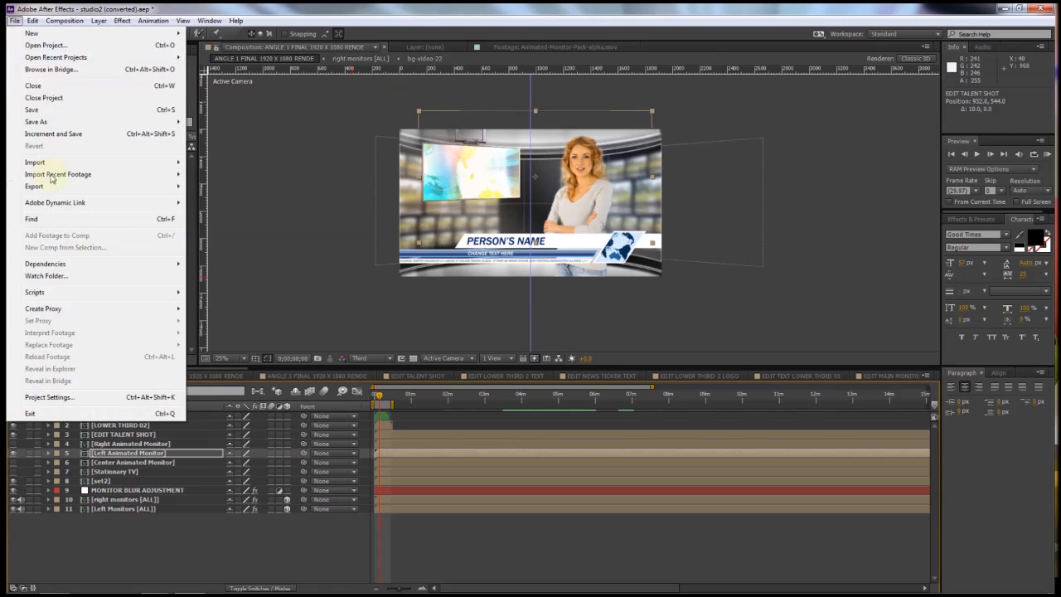
pyautogui.moveTo(53, 190)
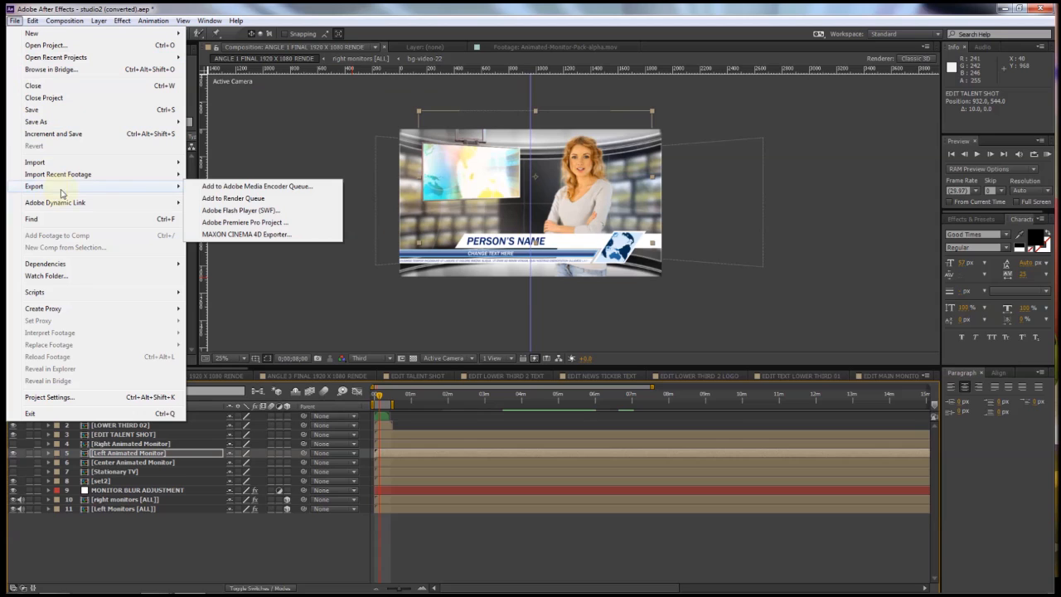
pyautogui.click(242, 202)
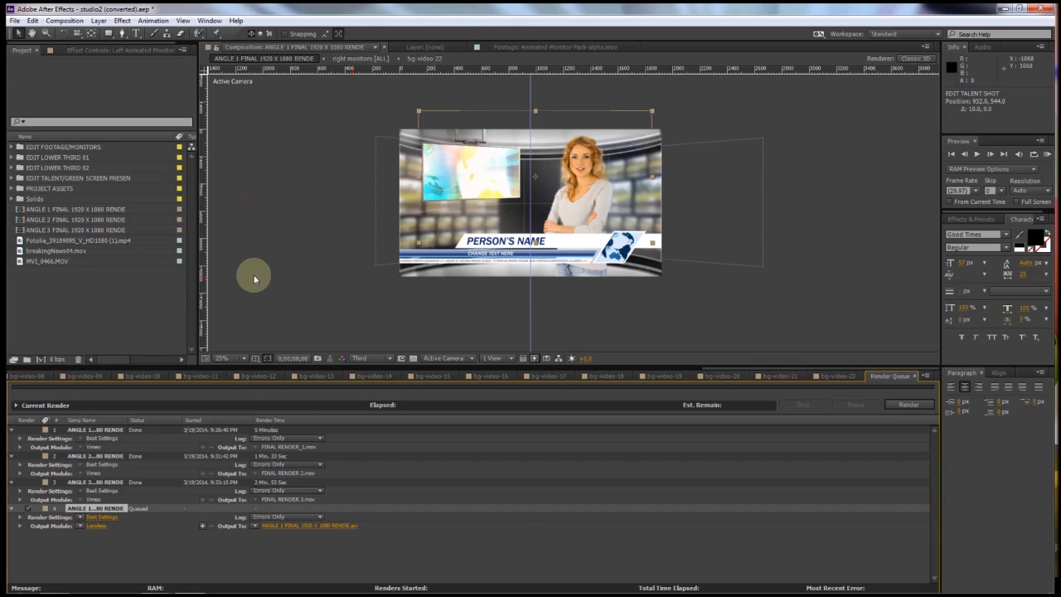
pyautogui.click(119, 485)
pyautogui.keyDown('shift'); pyautogui.click(120, 428); pyautogui.keyUp('shift')
pyautogui.press('Delete')
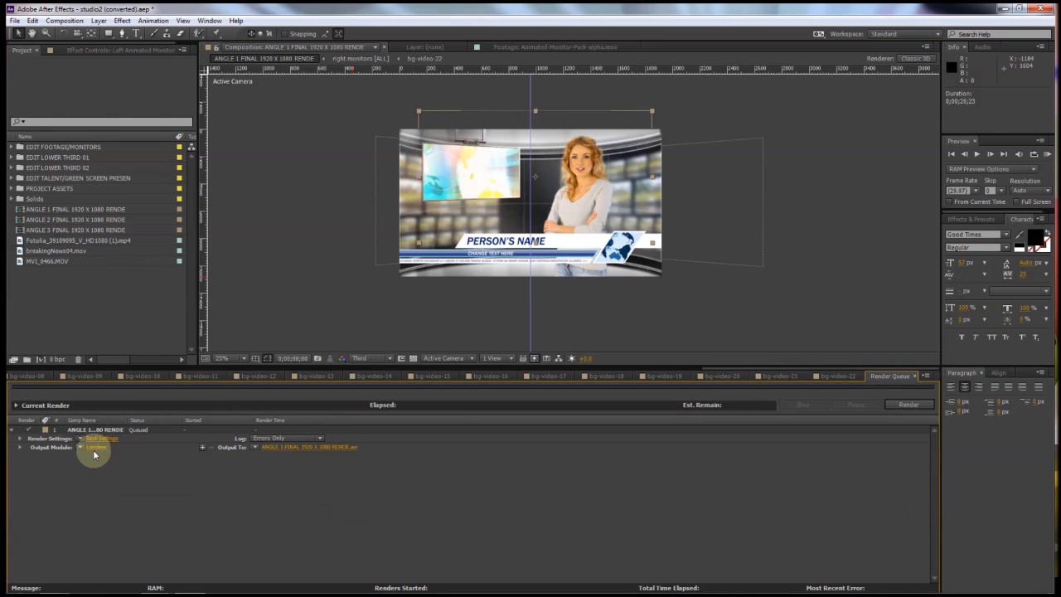
# Step: Review the output formats available for the queued ANGLE 1 render, leaving its output module settings unchanged
pyautogui.click(97, 447)
pyautogui.click(501, 163)
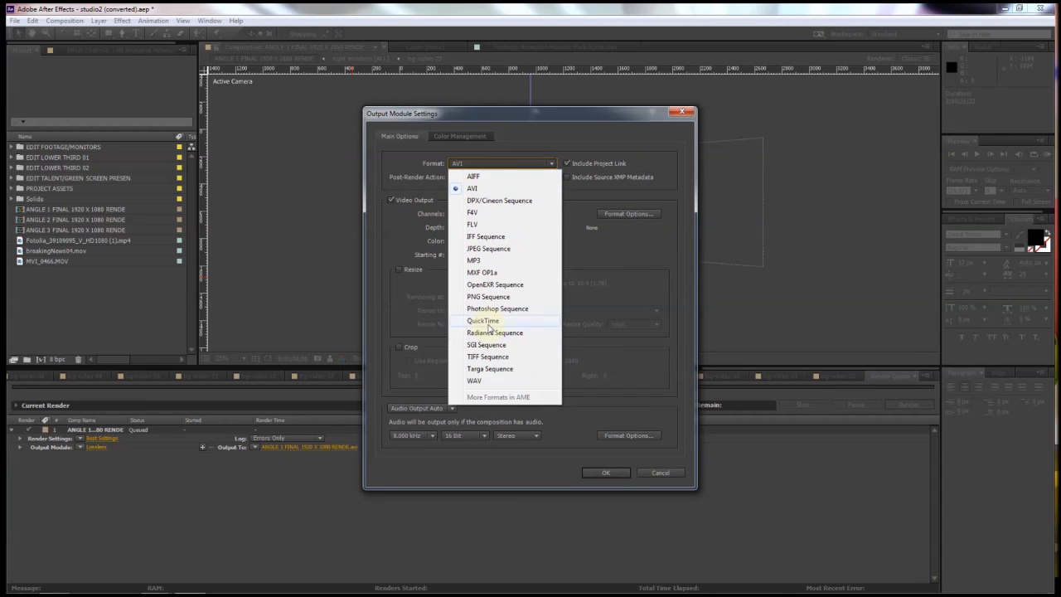
pyautogui.click(660, 473)
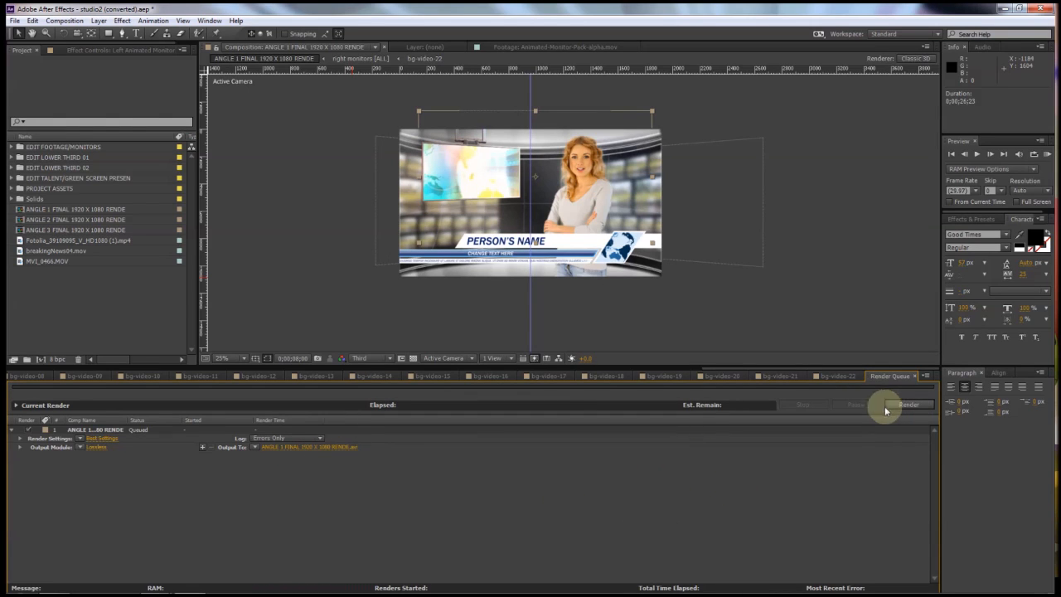
# Step: Return to the ANGLE 1 composition's timeline, show its full duration, and extend the work area's end to about 0;07;02;13
pyautogui.click(65, 368)
pyautogui.click(65, 368)
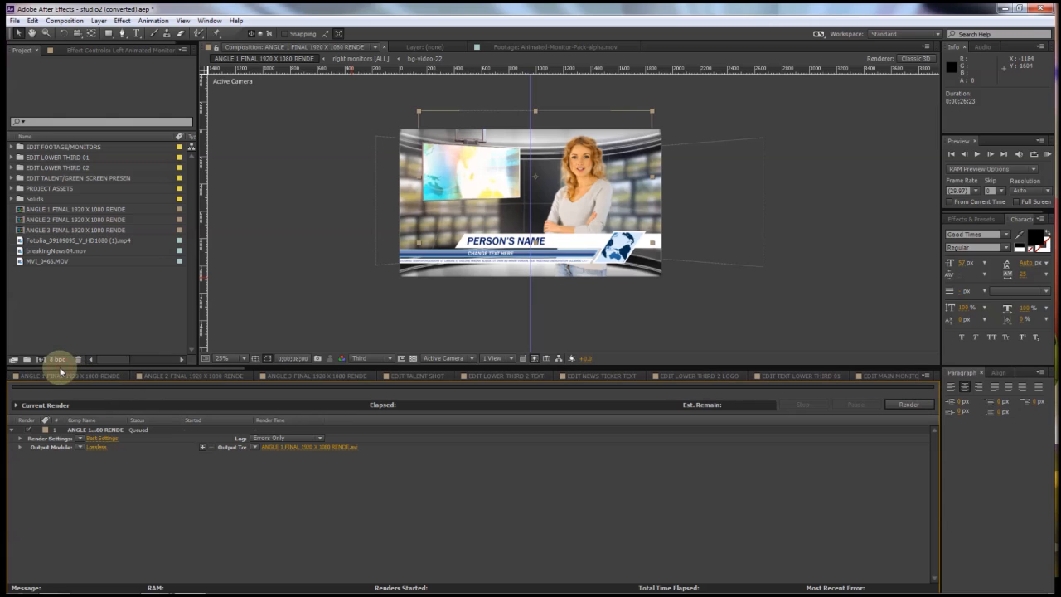
pyautogui.click(71, 376)
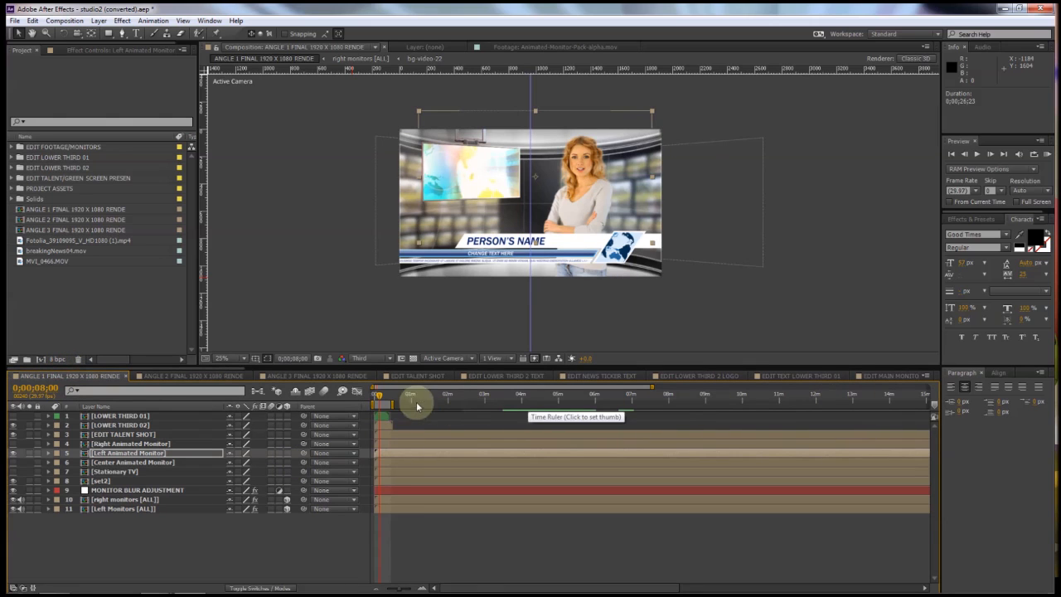
pyautogui.moveTo(652, 387); pyautogui.dragTo(954, 379)
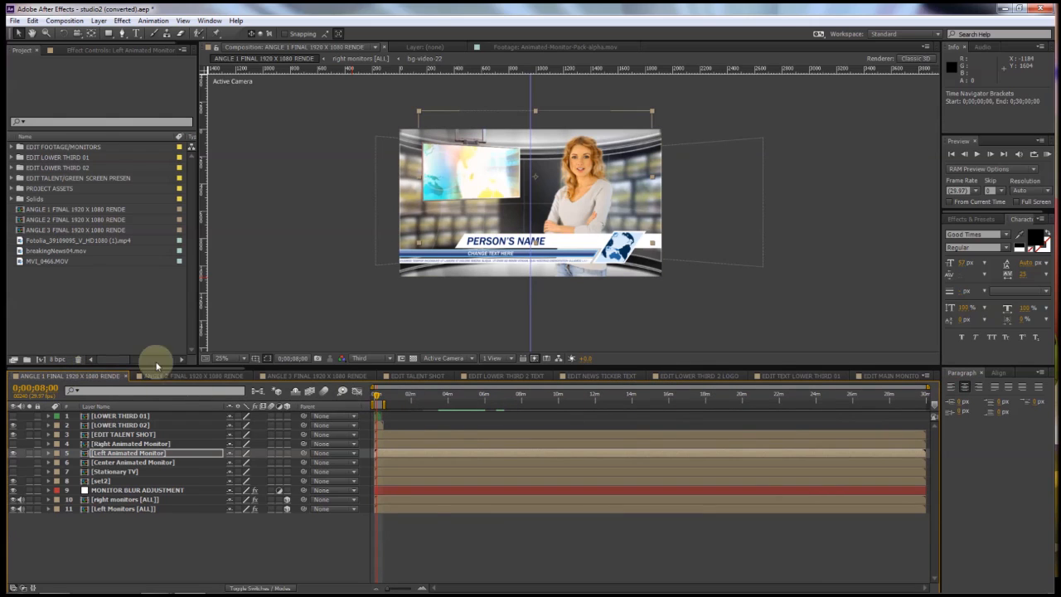
pyautogui.moveTo(381, 401); pyautogui.dragTo(619, 398)
pyautogui.moveTo(543, 400); pyautogui.dragTo(385, 409)
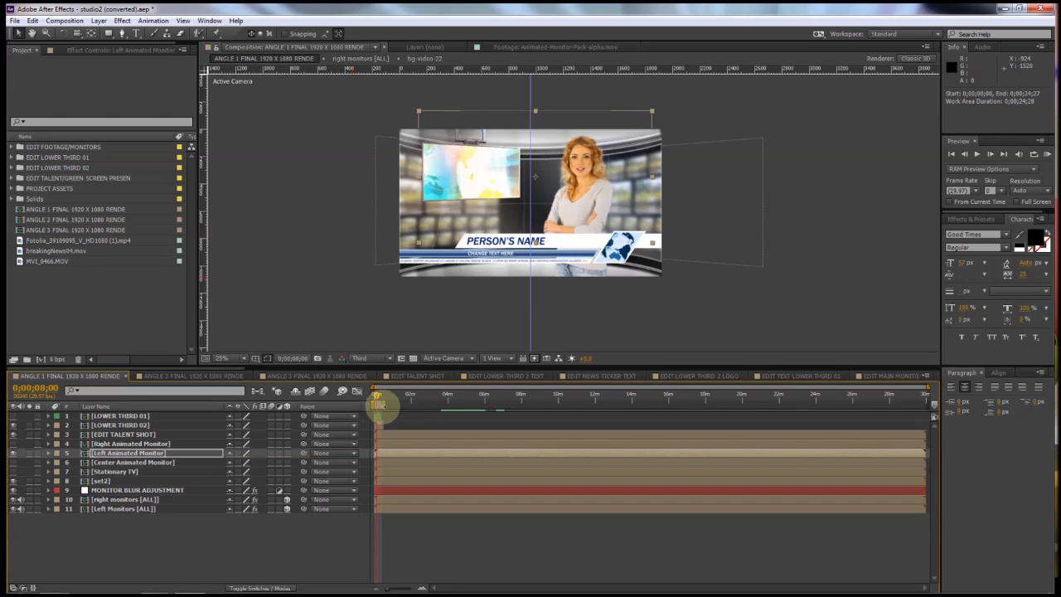
pyautogui.moveTo(382, 403); pyautogui.dragTo(488, 412)
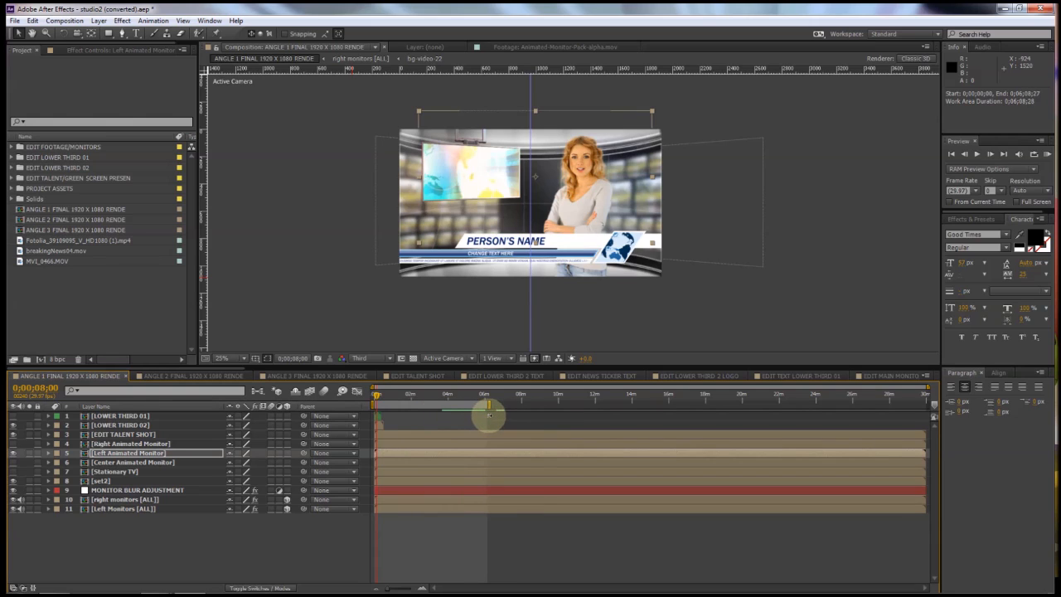
pyautogui.click(141, 425)
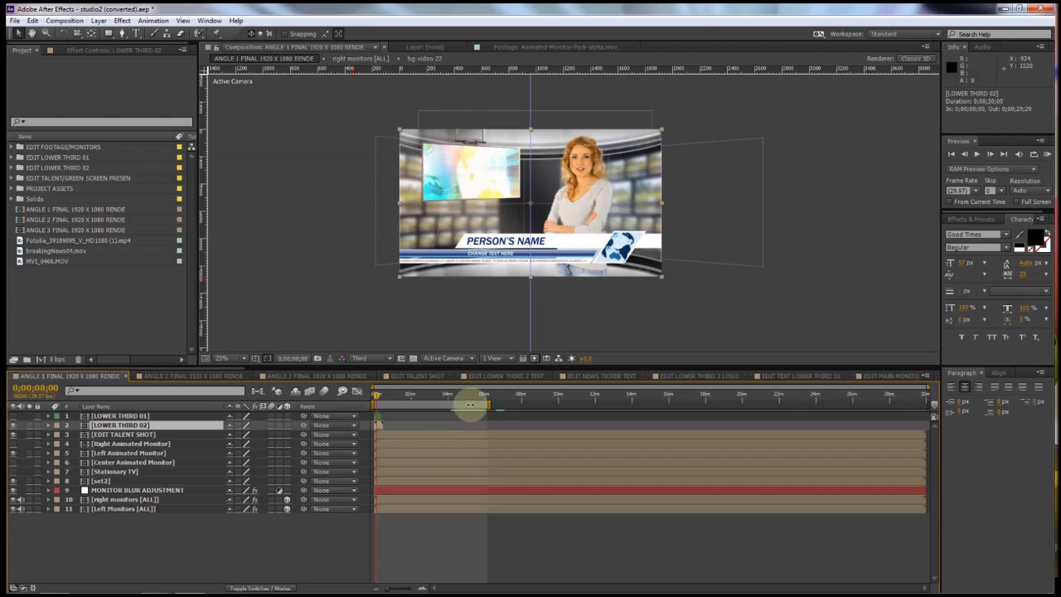
pyautogui.moveTo(489, 404); pyautogui.dragTo(504, 405)
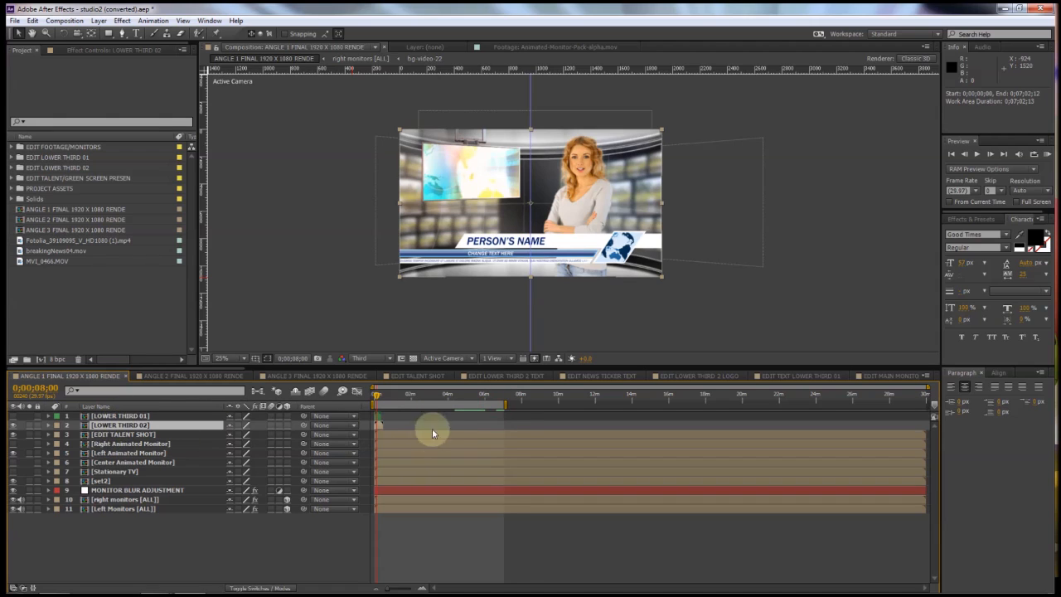
# Step: Try a duplicate of the LOWER THIRD 02 layer starting at about 0;05;10;04, and delete that duplicate
pyautogui.click(159, 424)
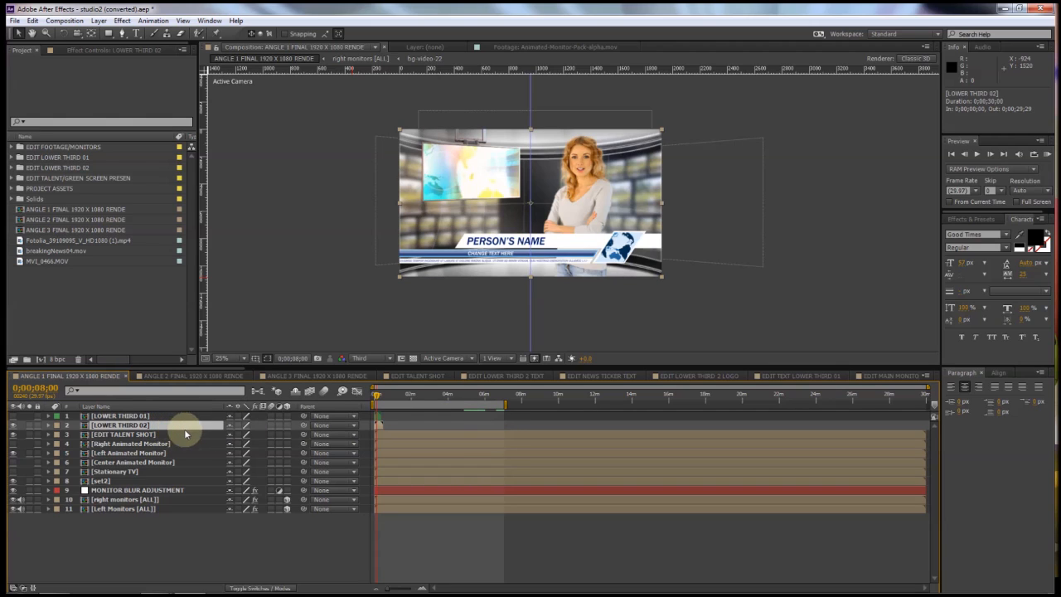
pyautogui.hotkey('ctrl', 'd')
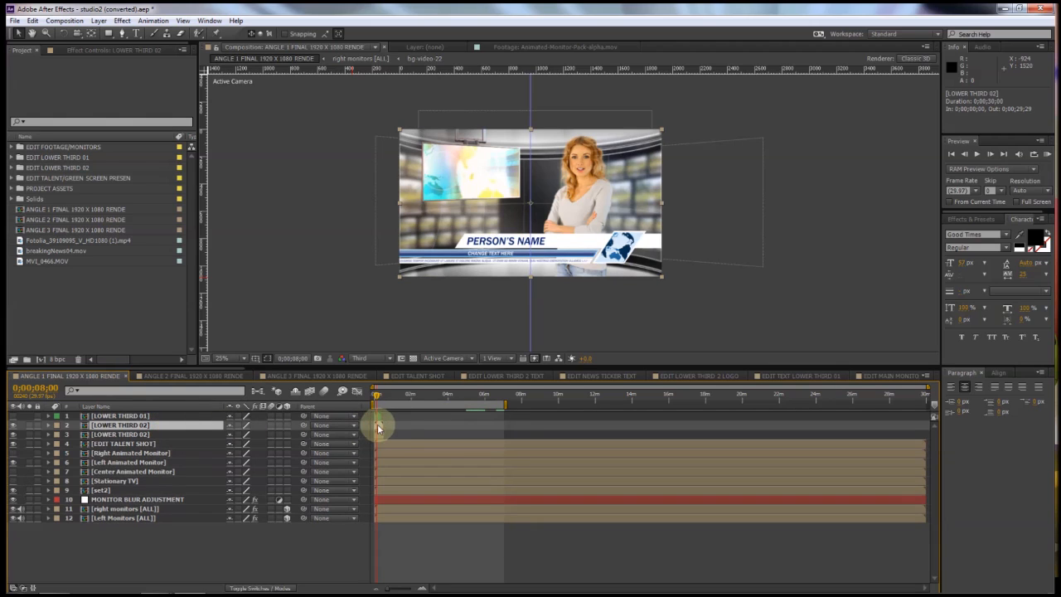
pyautogui.moveTo(380, 428); pyautogui.dragTo(377, 401)
pyautogui.click(463, 396)
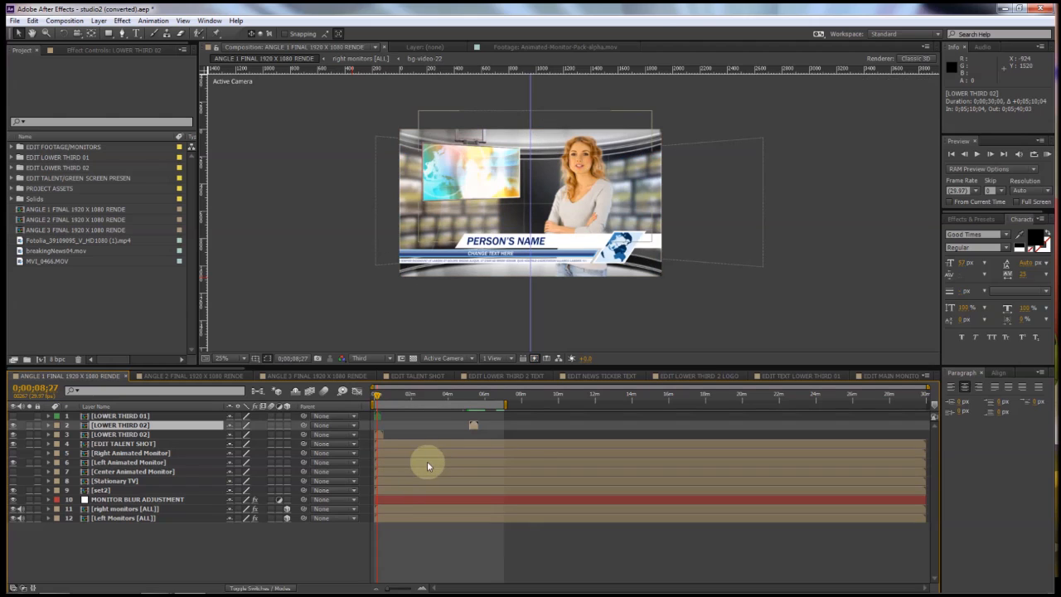
pyautogui.press('Delete')
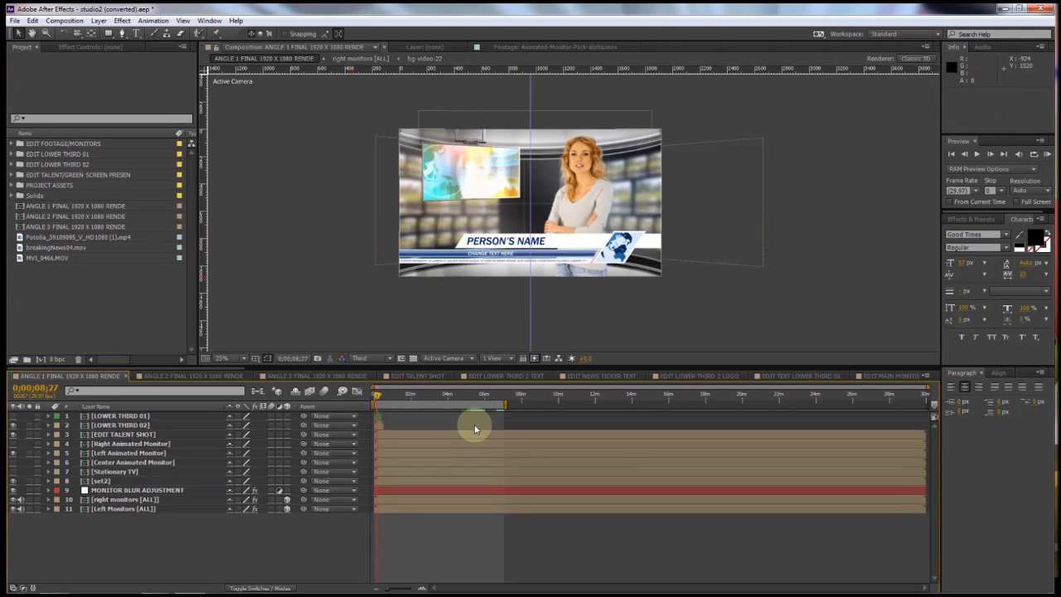